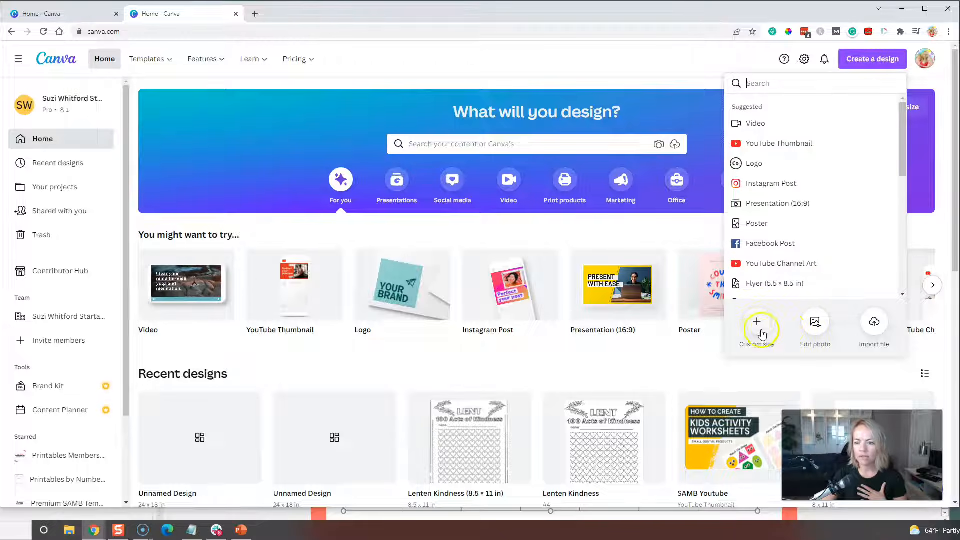
- Create a new custom-size design 24 inches wide and 18 inches high
left_click(757, 332)
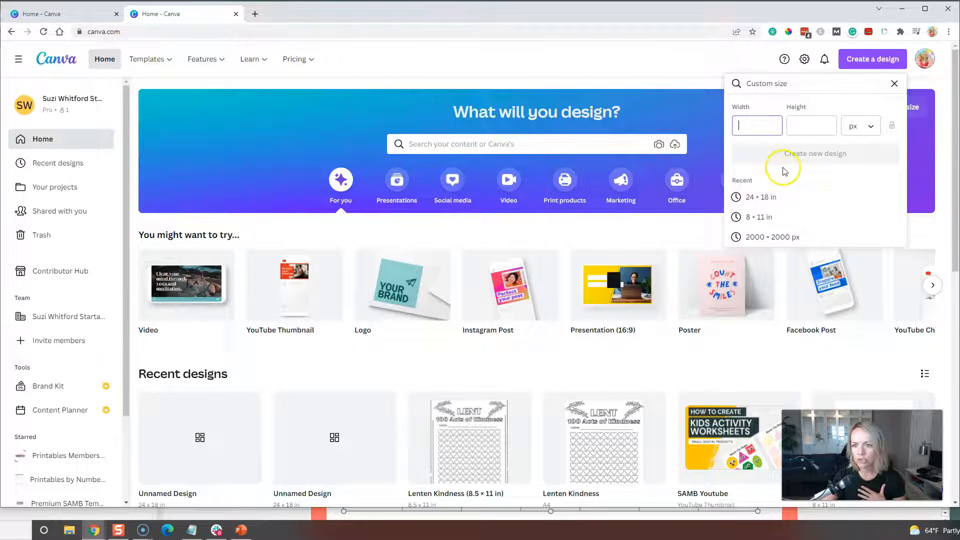
left_click(854, 126)
left_click(854, 143)
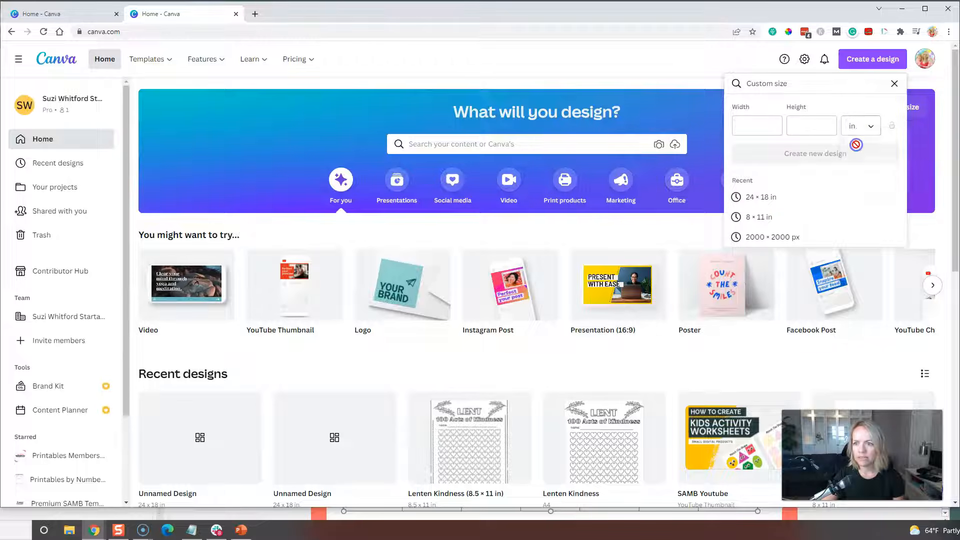
left_click(760, 127)
type("24")
left_click(806, 126)
type("18")
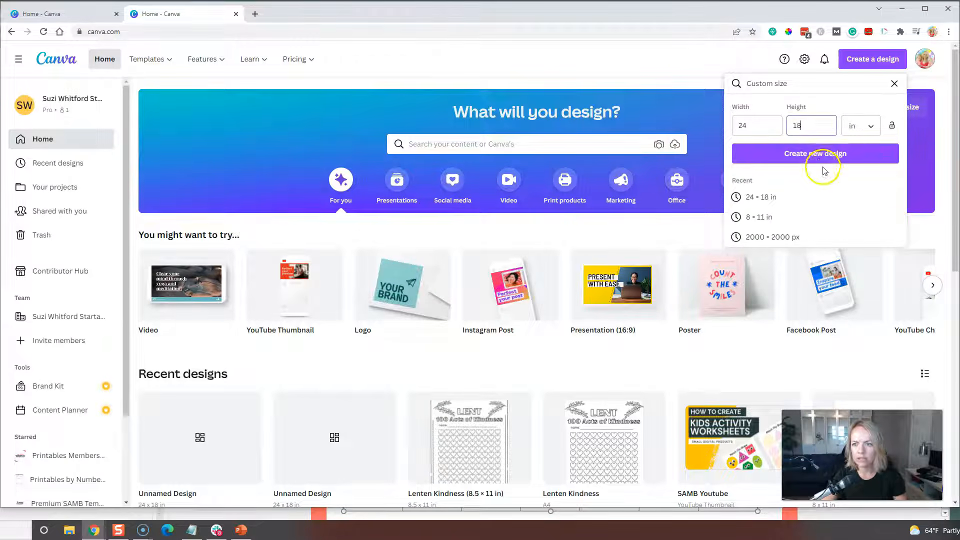
left_click(818, 158)
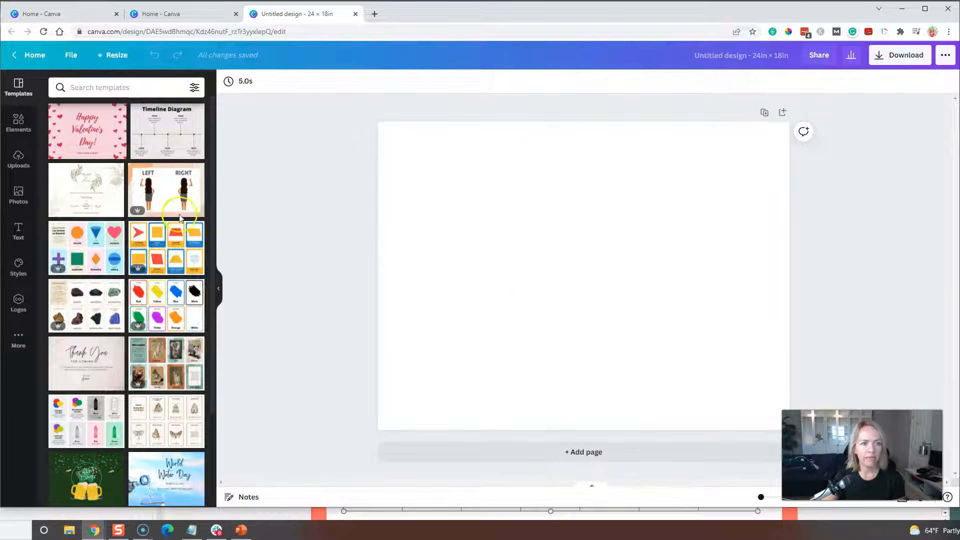
- Find the tables among the design elements and show all available table styles
left_click(18, 121)
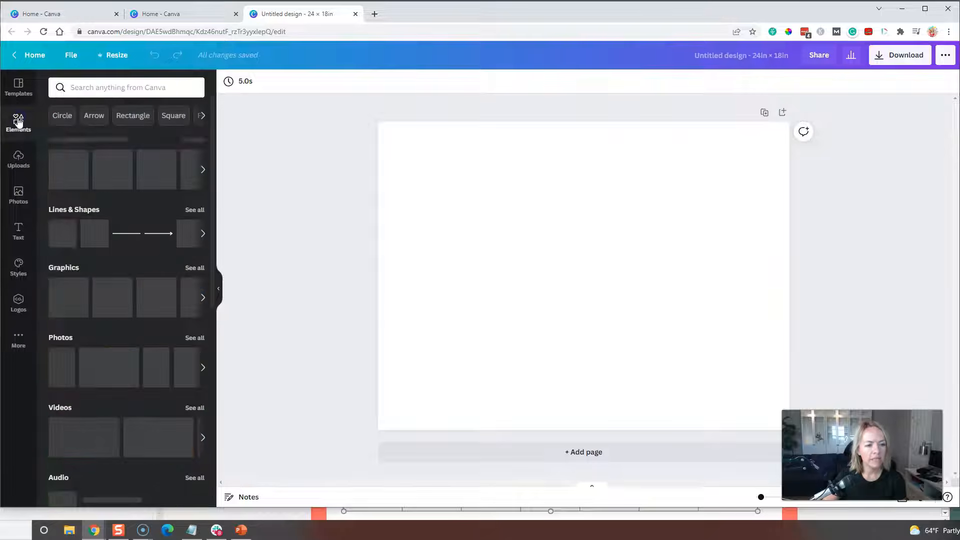
scroll(133, 222, "down", 7)
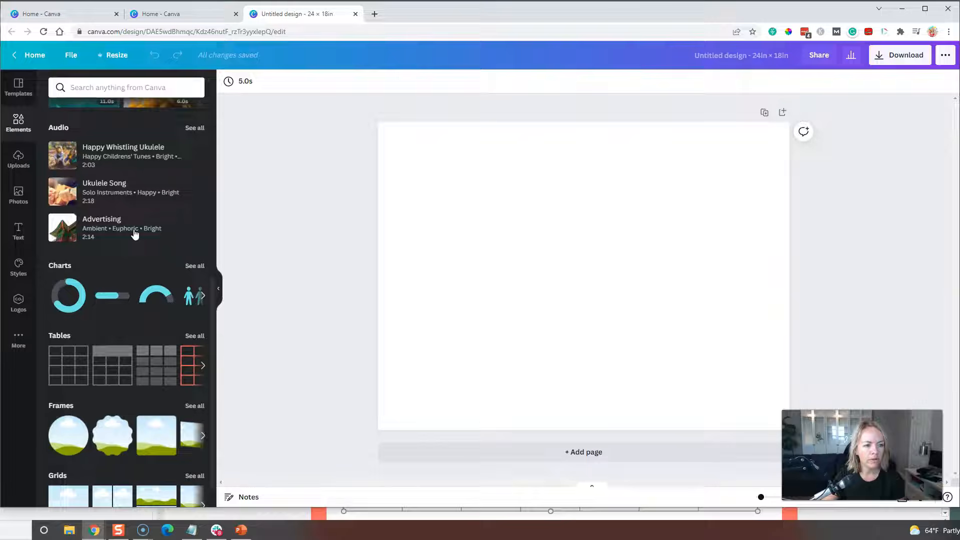
scroll(150, 265, "down", 1)
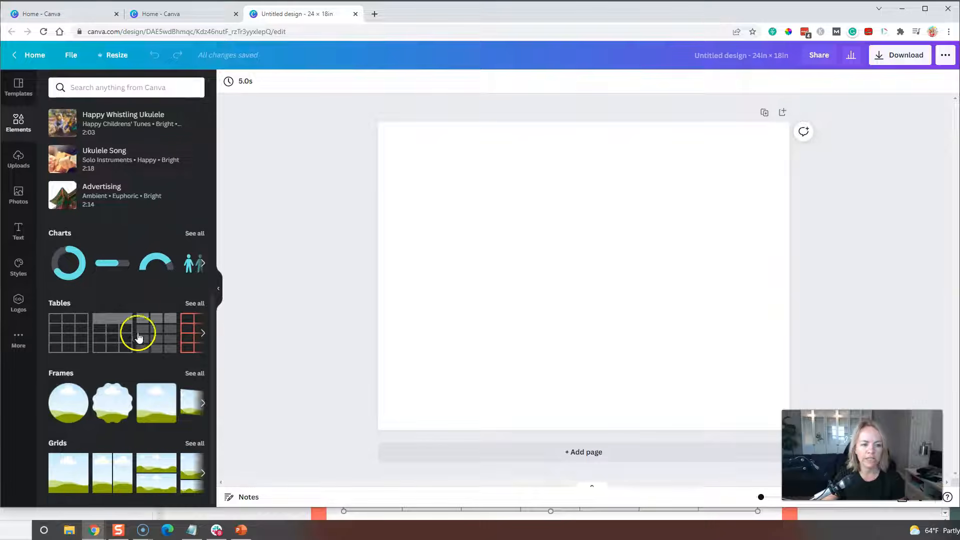
left_click(194, 303)
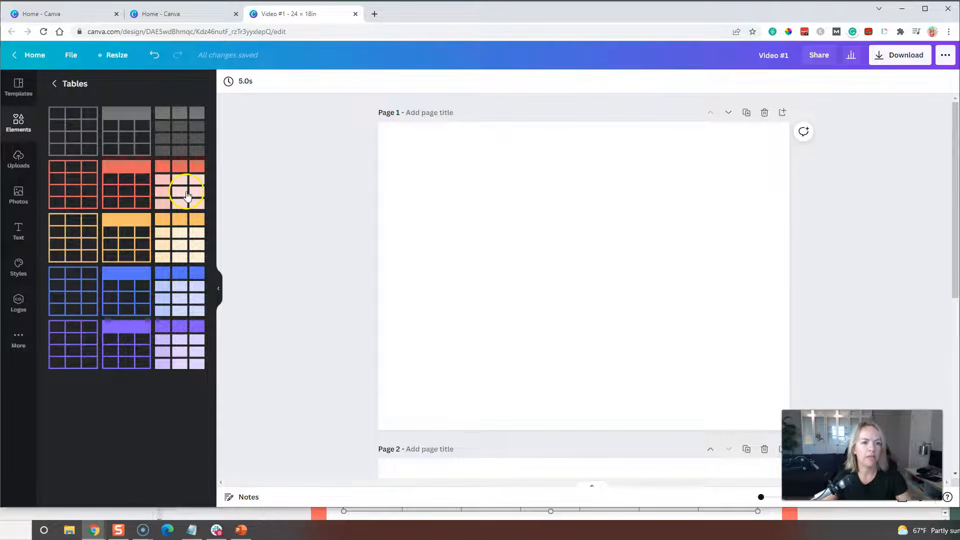
- Try the coral table style with filled cells on page 1 and delete it
left_click(187, 195)
left_click(521, 259)
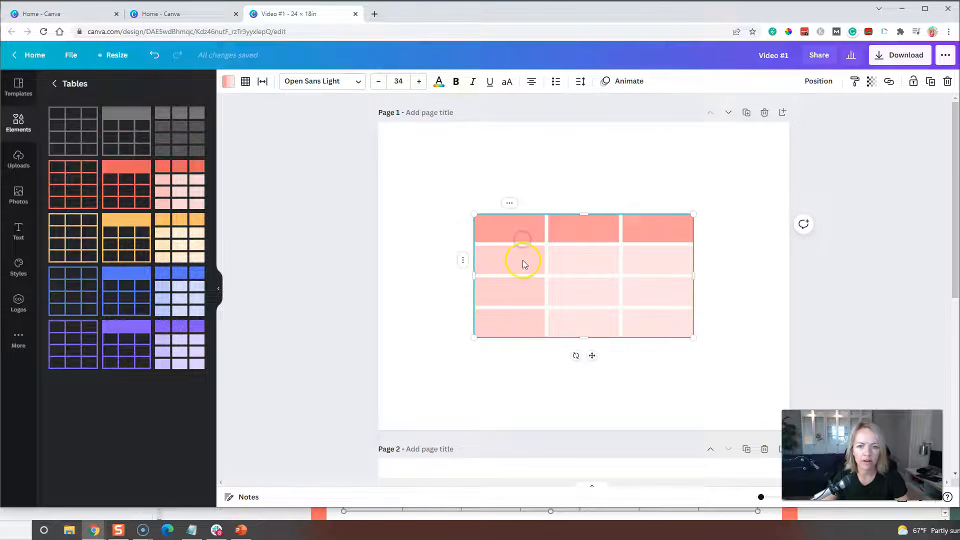
left_click(616, 191)
left_click(650, 241)
left_click(577, 230)
left_click(425, 193)
left_click_drag(435, 189, 754, 356)
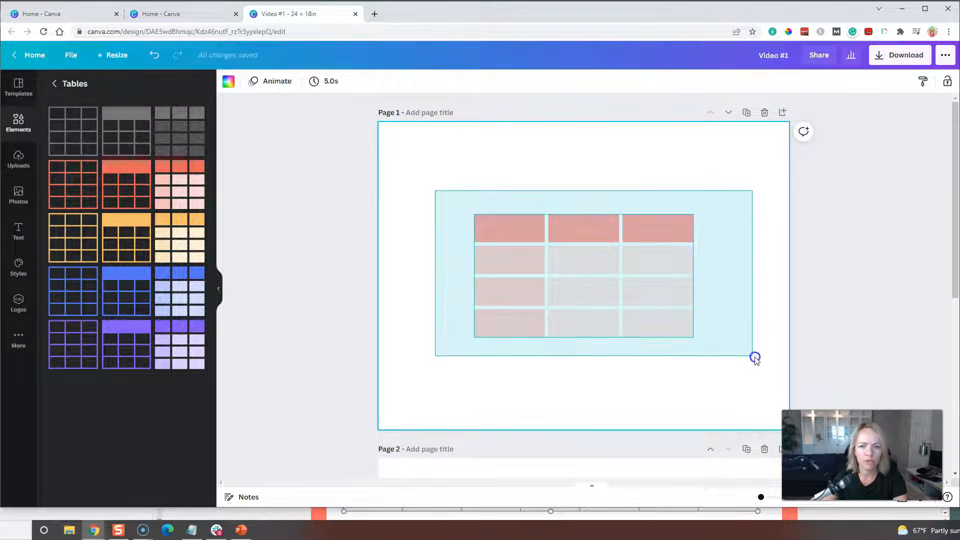
key("Delete")
- Insert the plain outlined table on page 1 and add two more columns around its middle column
left_click(83, 146)
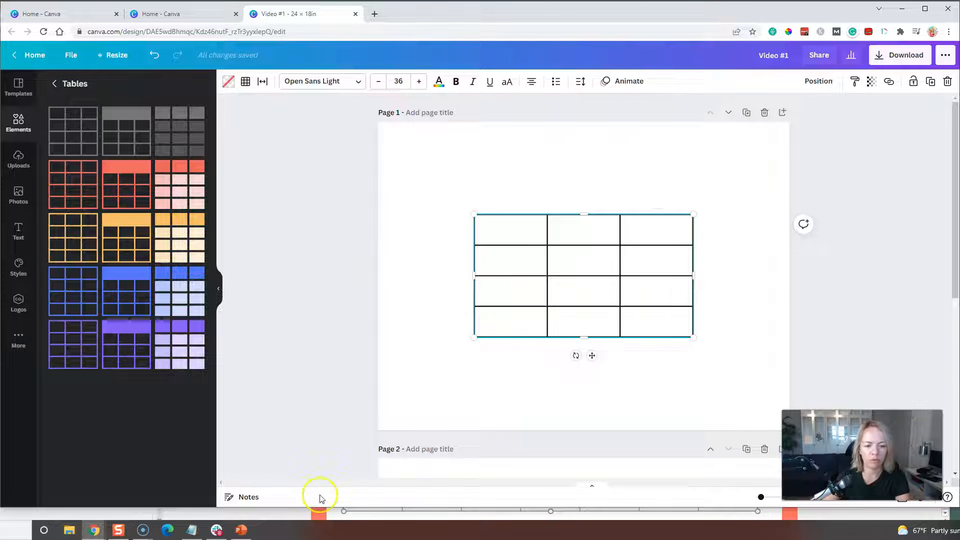
mouse_move(586, 209)
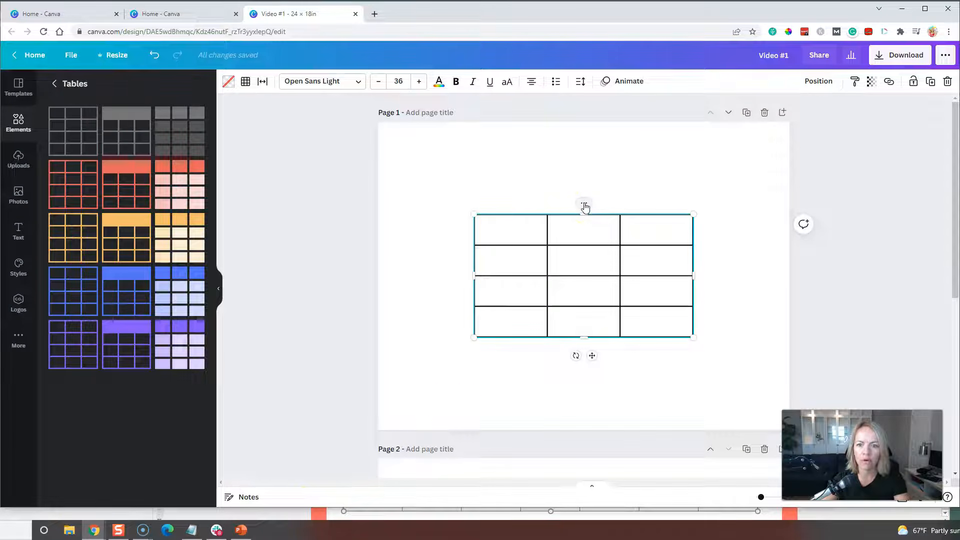
left_click(584, 205)
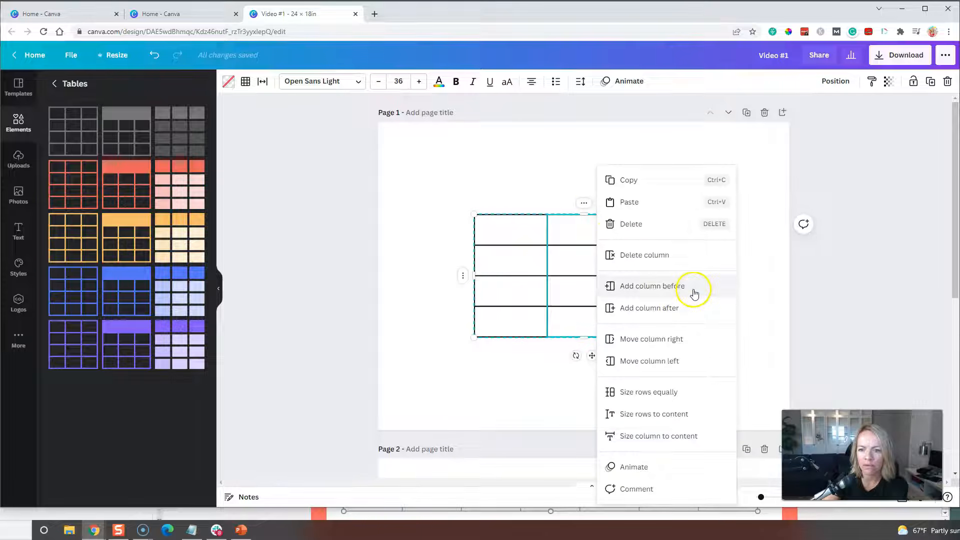
left_click(678, 319)
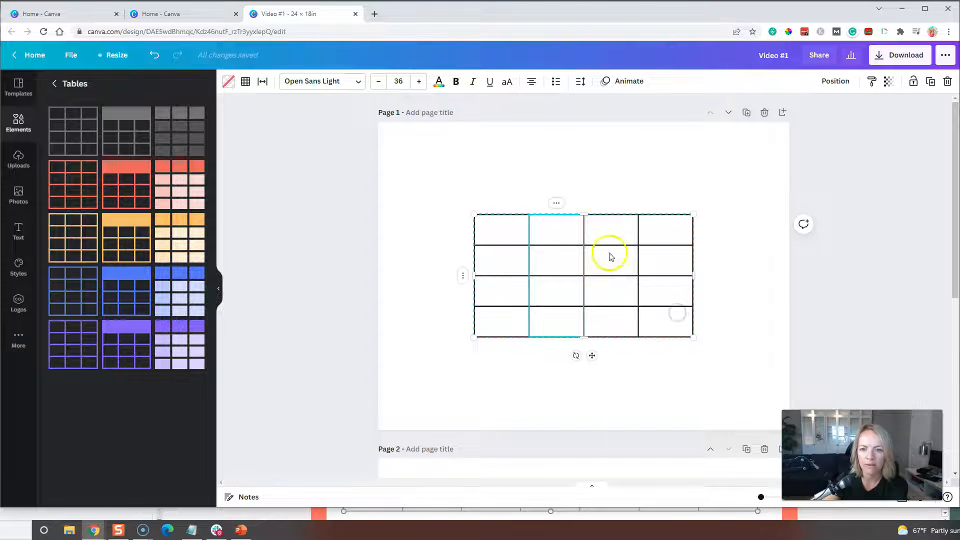
left_click(557, 205)
left_click(582, 285)
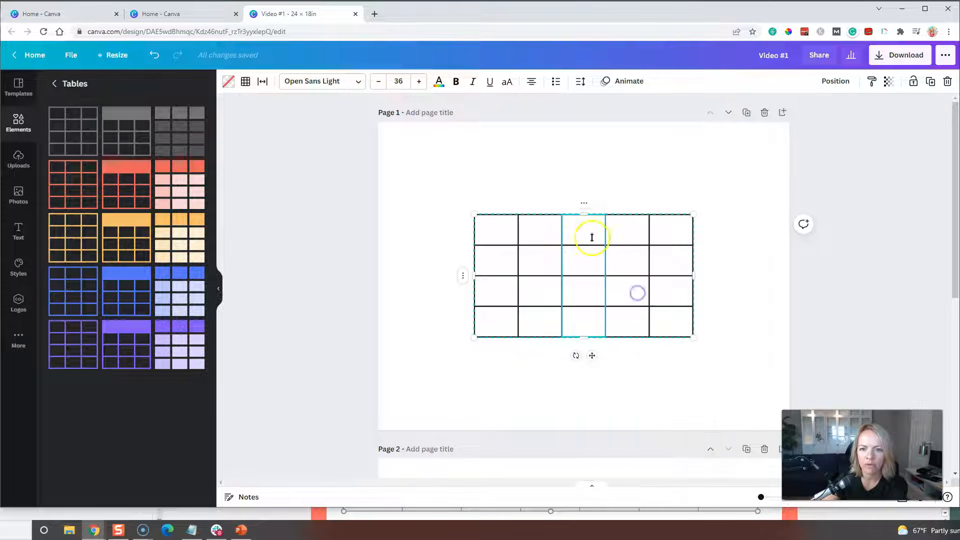
left_click(584, 205)
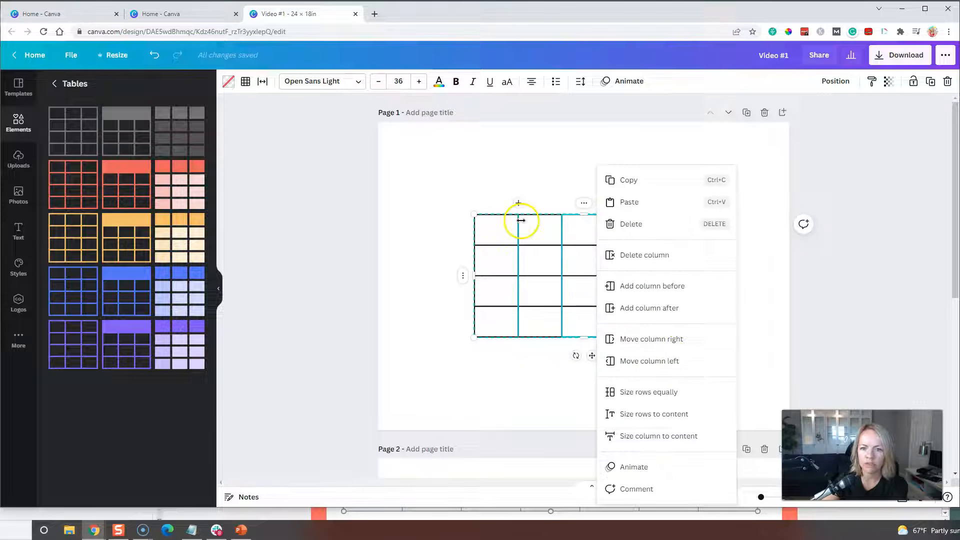
left_click(572, 240)
- Enter "video #1" in the middle column's header cell and move that column one place left
left_click(591, 228)
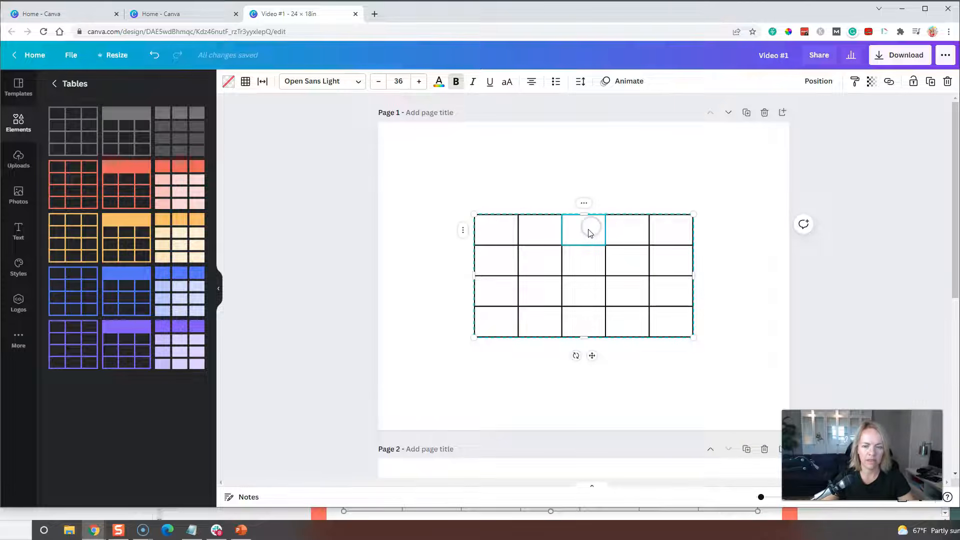
type("video ")
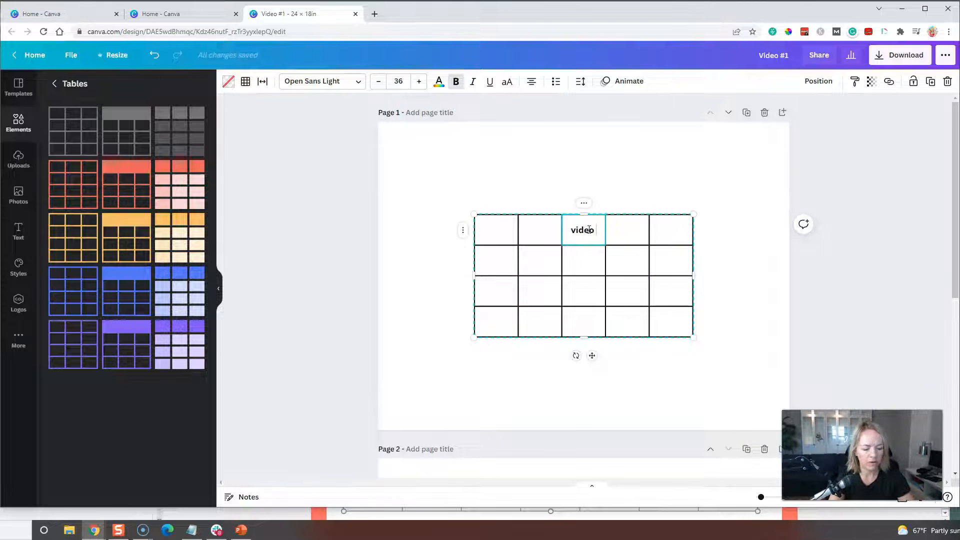
type("#1")
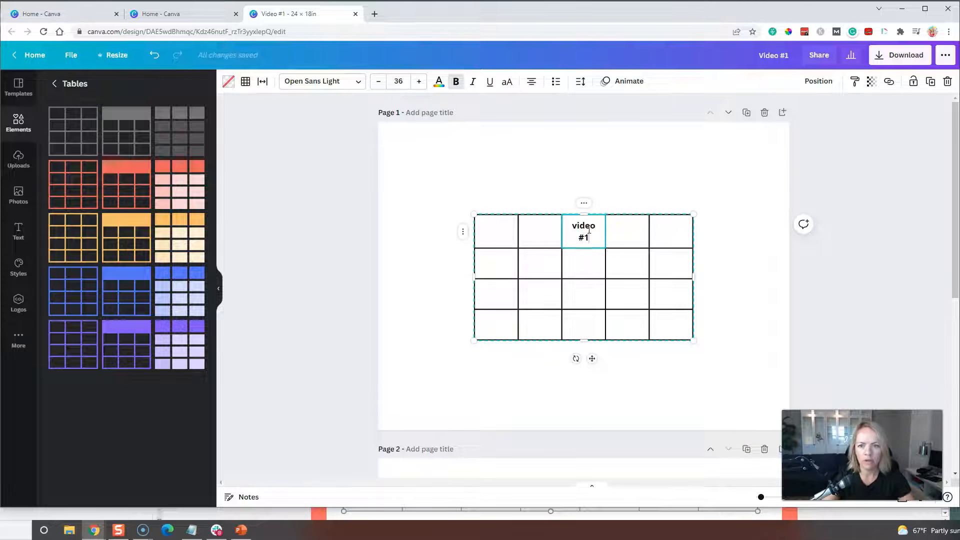
left_click(584, 205)
left_click(584, 203)
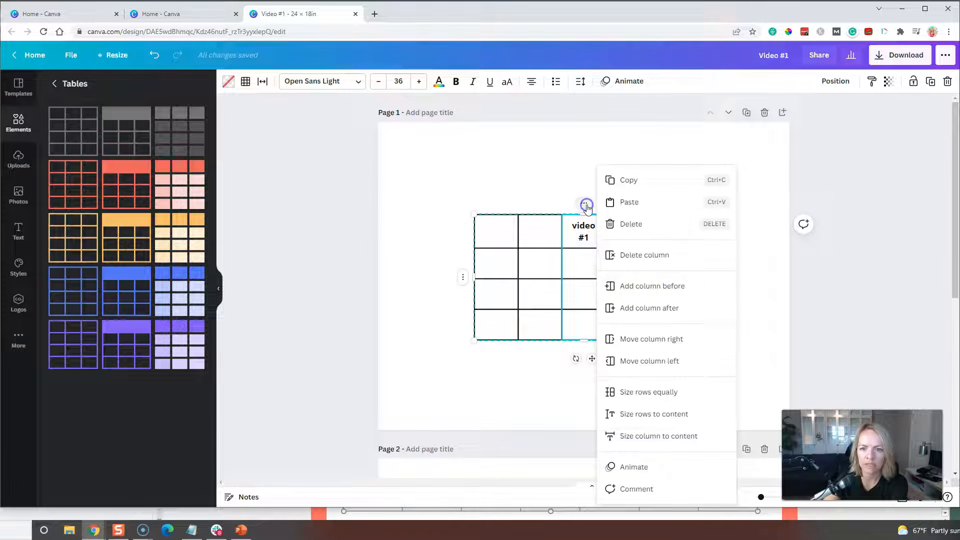
left_click(666, 362)
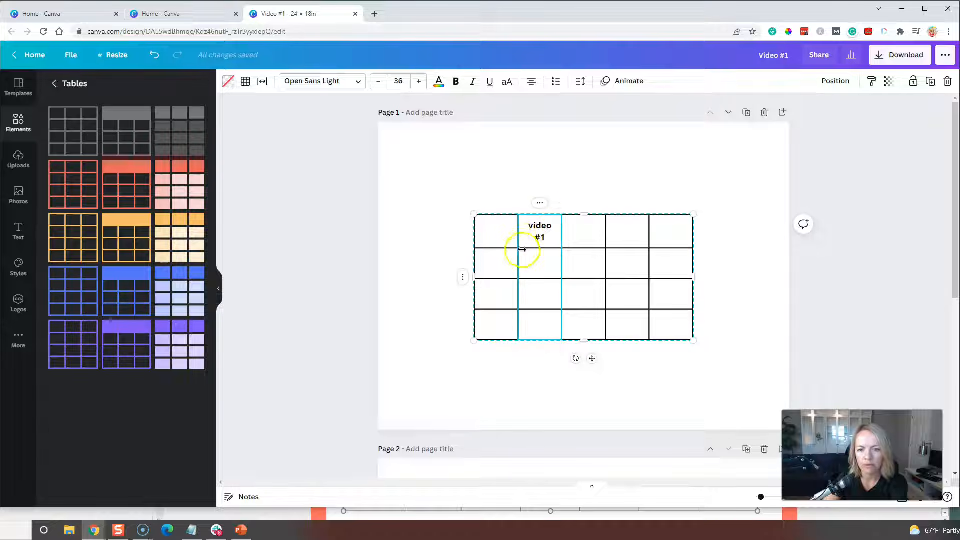
- Enter "video #2" in the header cell directly after "video #1"
left_click(578, 229)
type("video #2")
left_click(623, 235)
left_click(586, 231)
- Enter "Blog Post" in the last column's header cell and move that column one place left
left_click(676, 228)
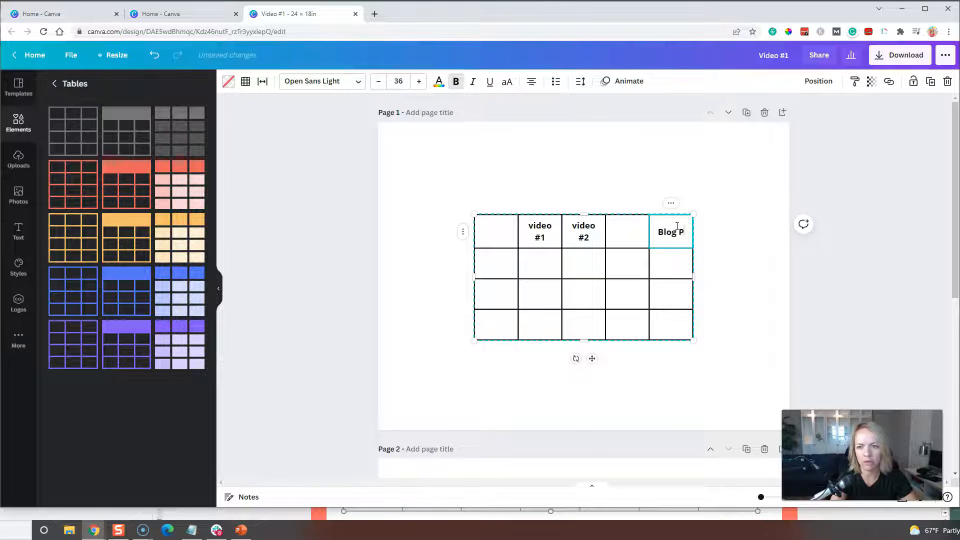
left_click(619, 232)
left_click(670, 230)
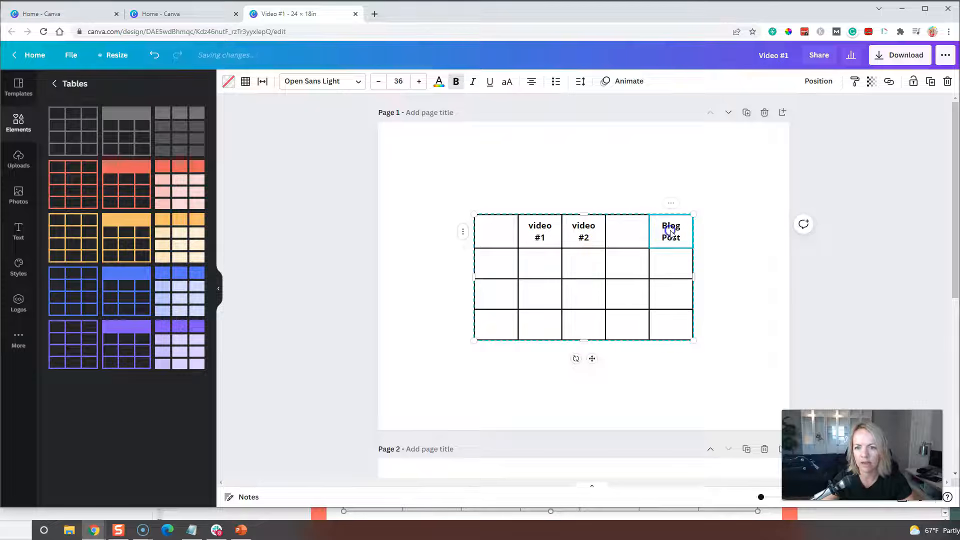
left_click(669, 204)
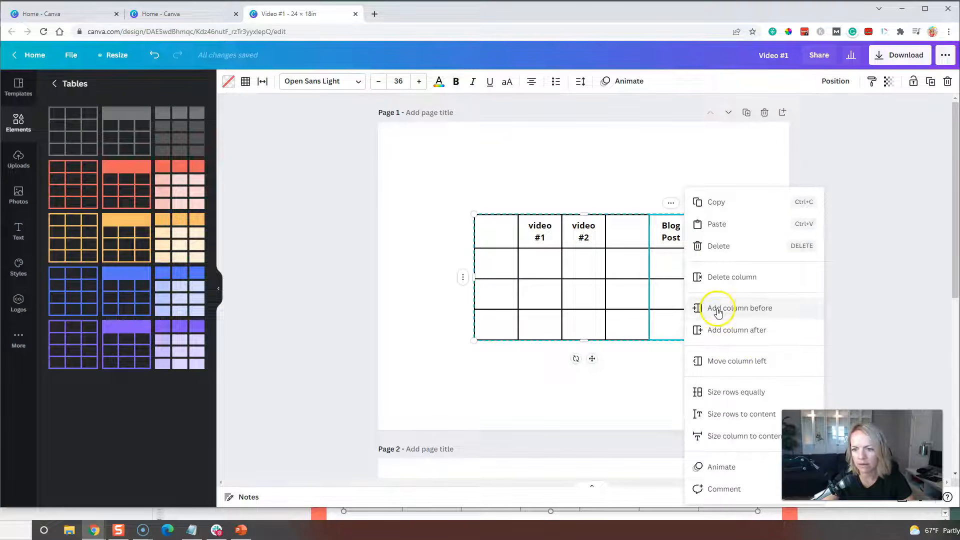
left_click(735, 361)
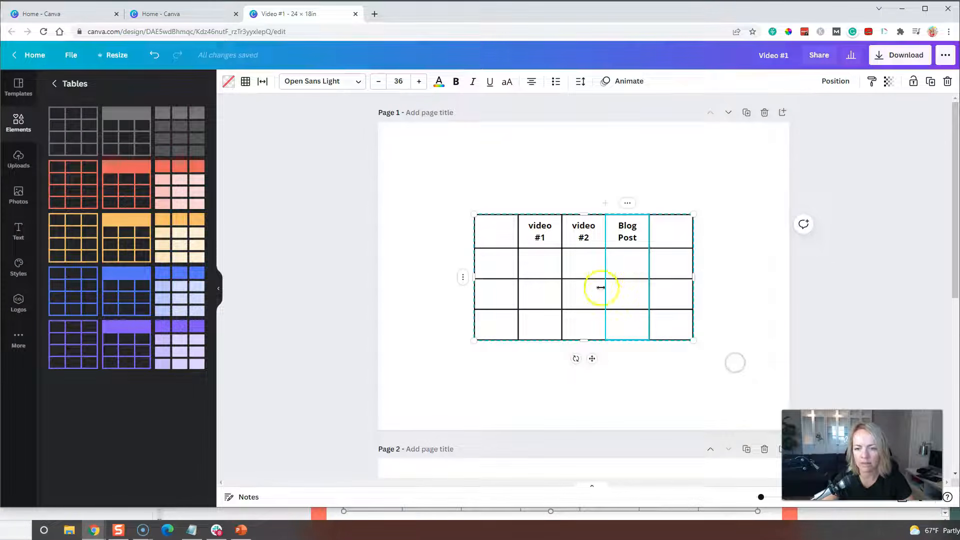
- Label the first column's cells below the header row "March", "Week 1" and "Week 2"
left_click(502, 267)
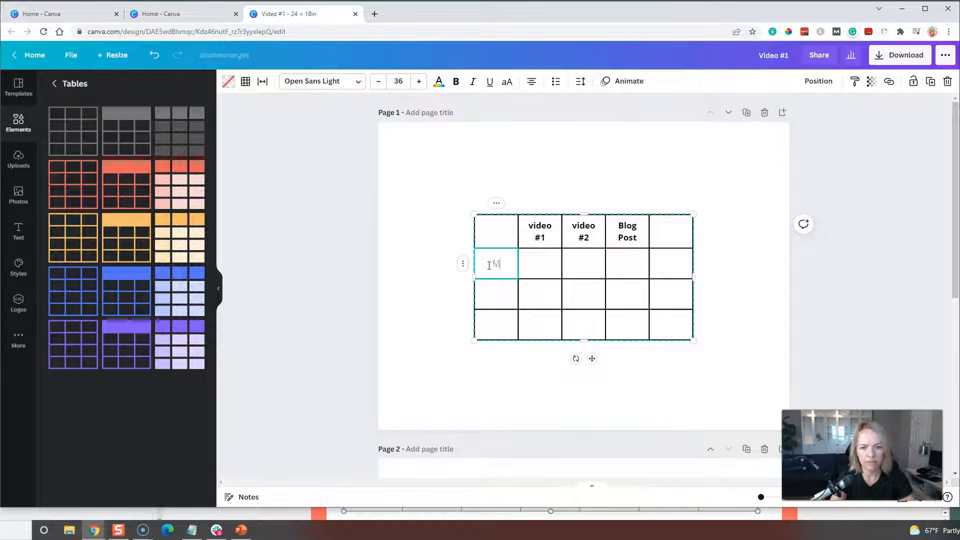
left_click(507, 304)
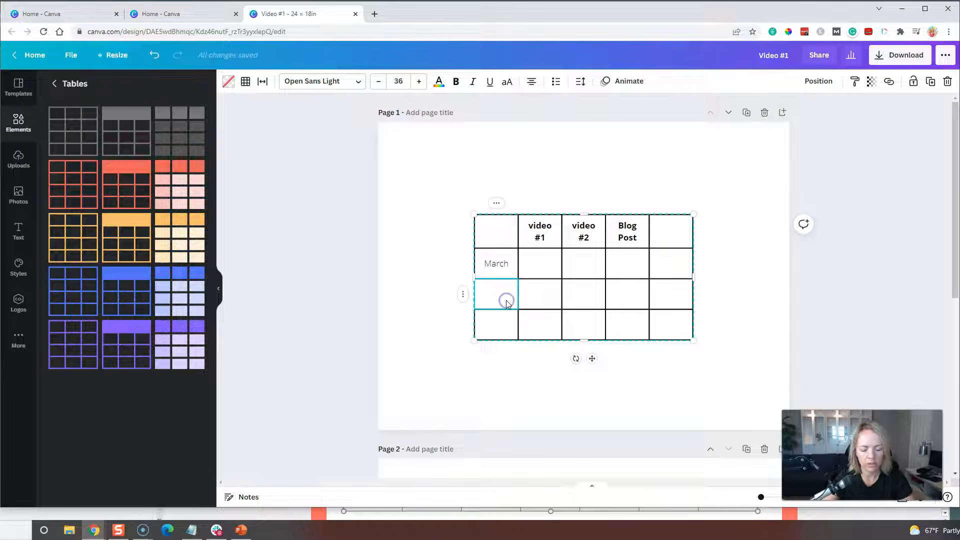
left_click(502, 328)
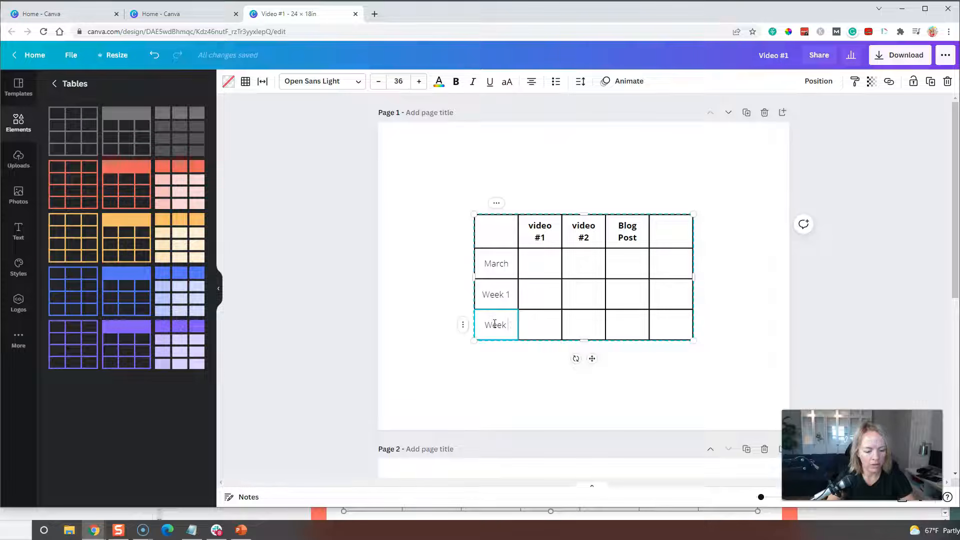
- Add two empty rows below the Week 2 row
left_click(457, 326)
left_click(481, 324)
right_click(466, 326)
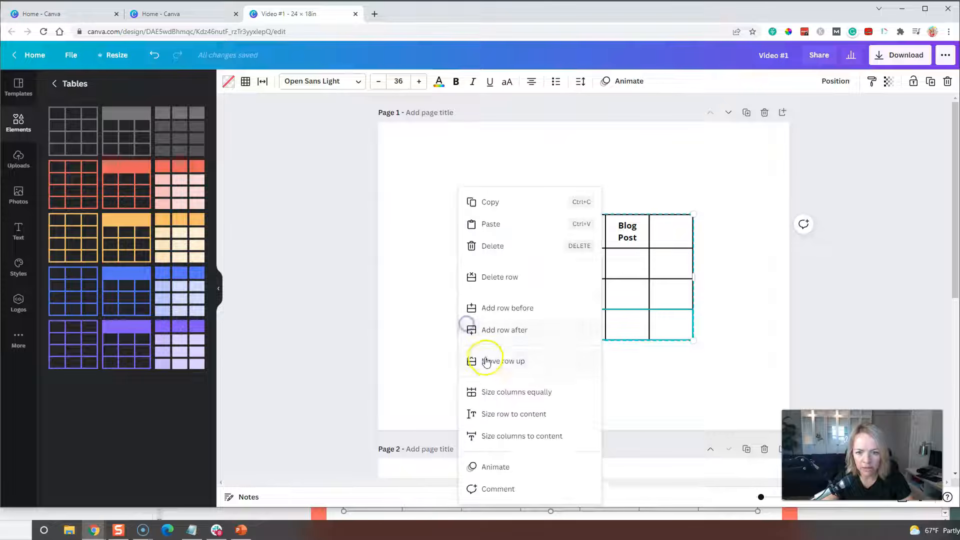
left_click(537, 334)
right_click(465, 325)
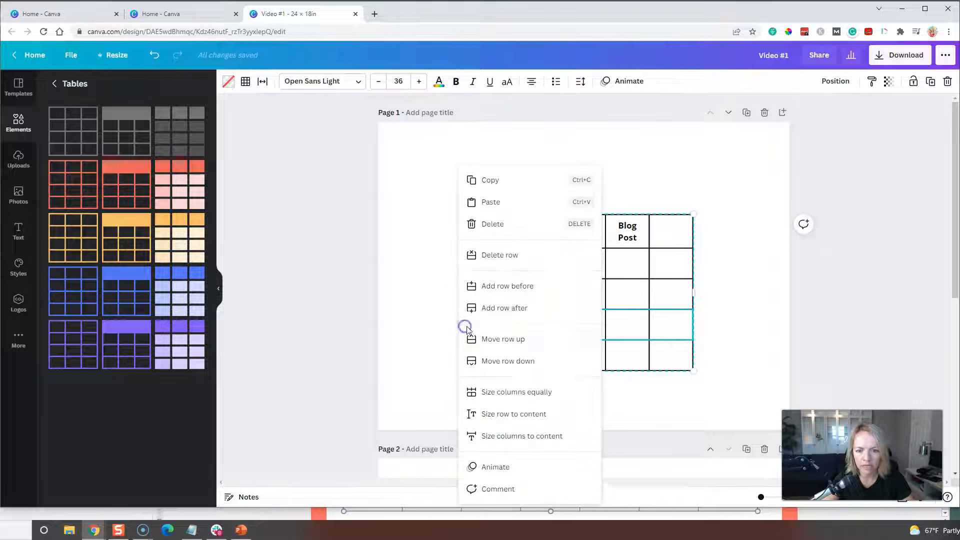
left_click(520, 309)
left_click(721, 362)
- Move the table to the upper-left area of the page and scale it down from its lower-right corner
left_click_drag(589, 315, 525, 254)
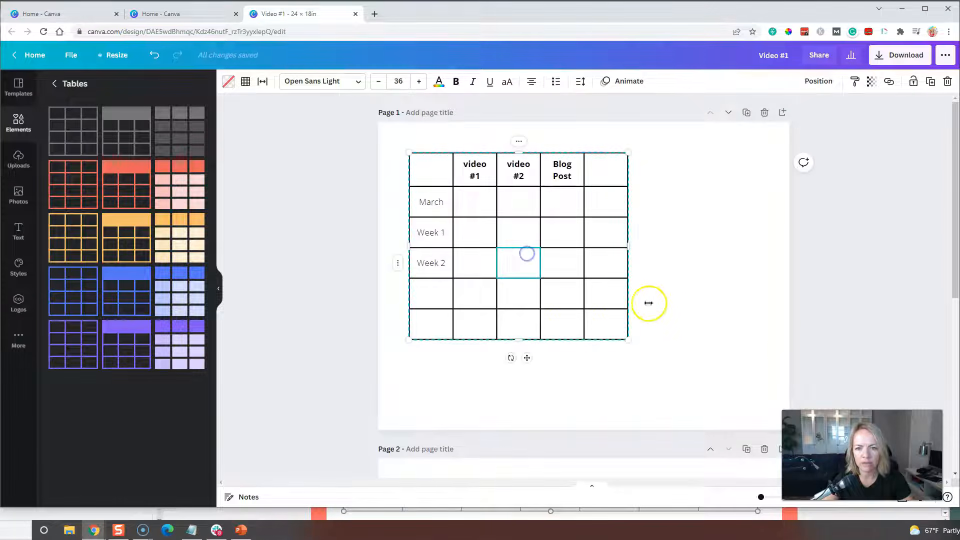
left_click(688, 315)
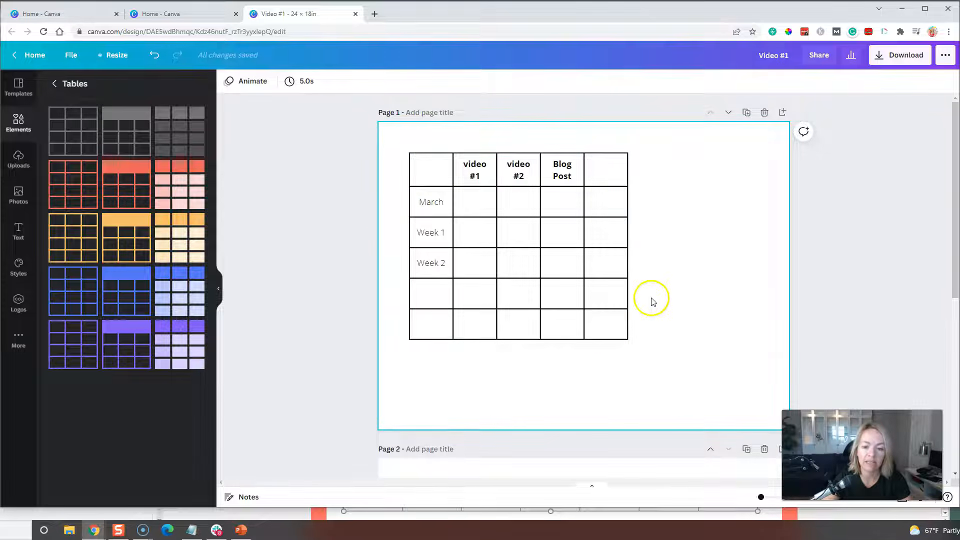
left_click(435, 295)
left_click(677, 296)
left_click(594, 301)
left_click_drag(629, 339, 565, 244)
- Select all cells of the table and reduce their font size to 25
left_click(432, 171)
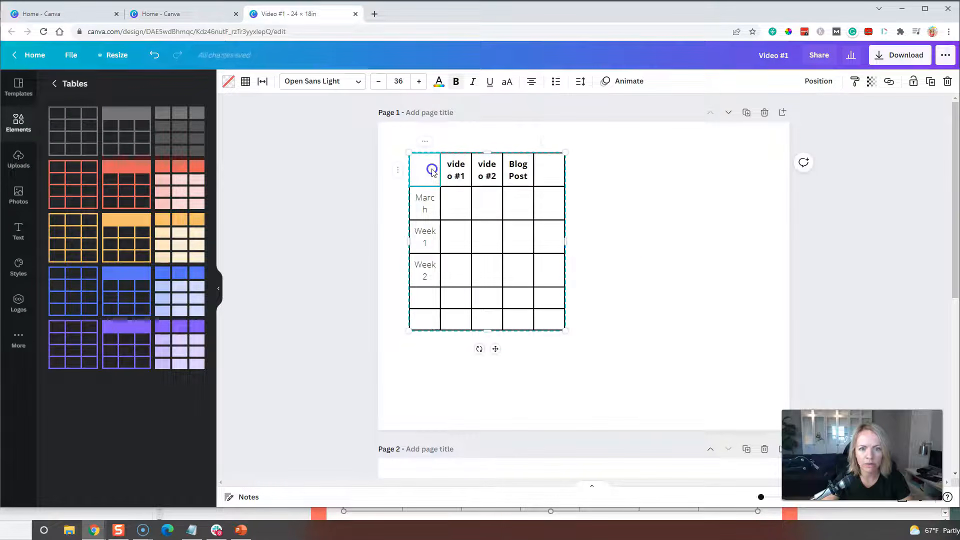
left_click(548, 318)
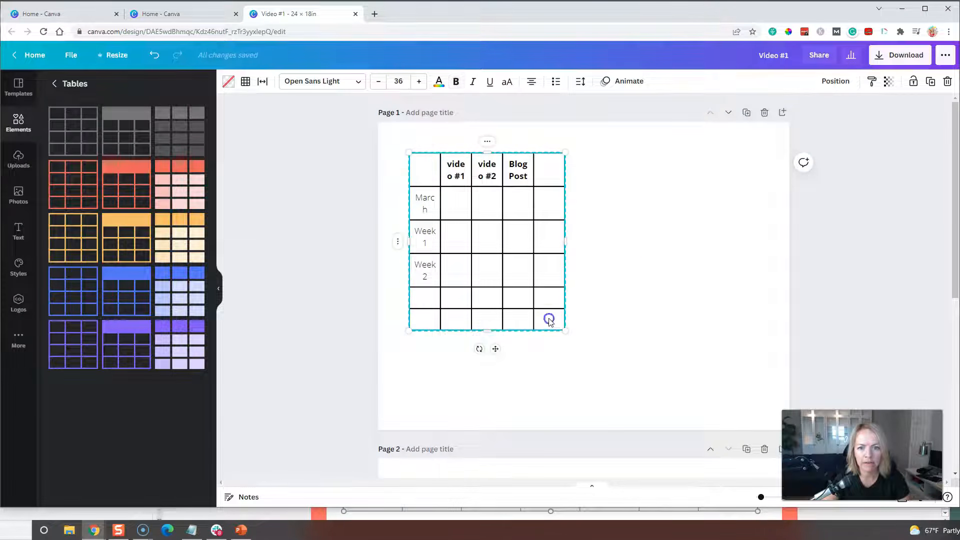
left_click(379, 82)
left_click(379, 82)
left_click(380, 83)
left_click(380, 83)
left_click(379, 83)
left_click(380, 83)
left_click(380, 83)
left_click(380, 83)
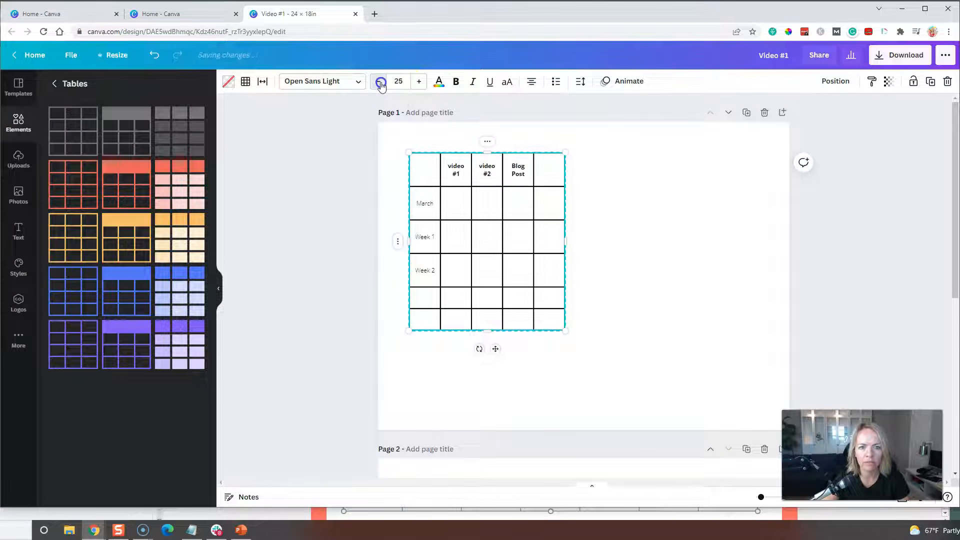
- Reduce the font size of all table cells to 20 and scale the table down from its lower-right corner
left_click(380, 83)
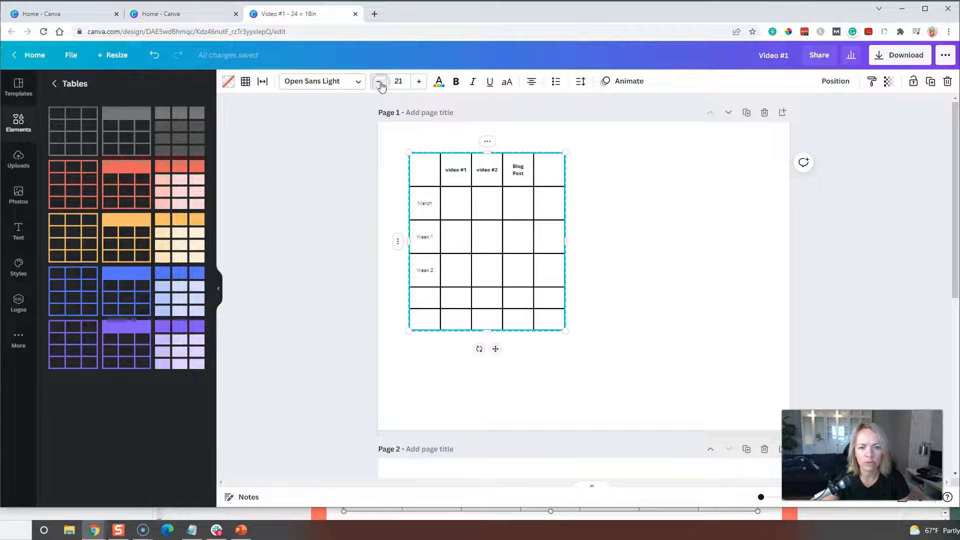
left_click(660, 283)
left_click(553, 298)
left_click_drag(566, 331, 541, 235)
left_click(516, 272)
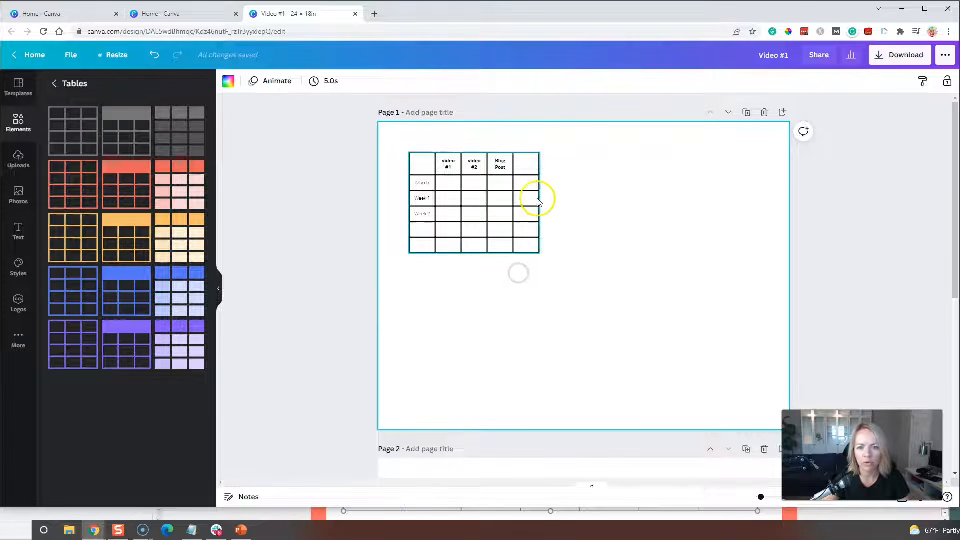
left_click(481, 228)
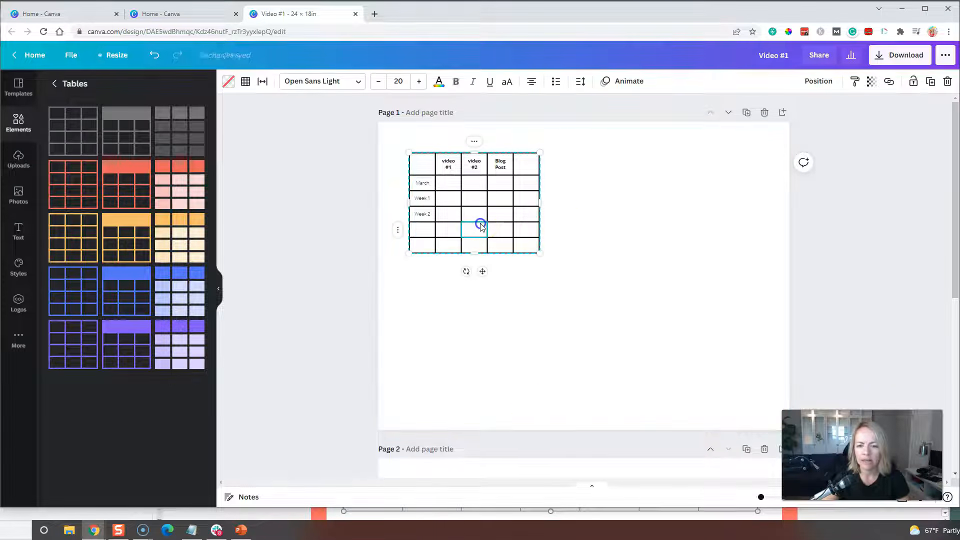
left_click(574, 338)
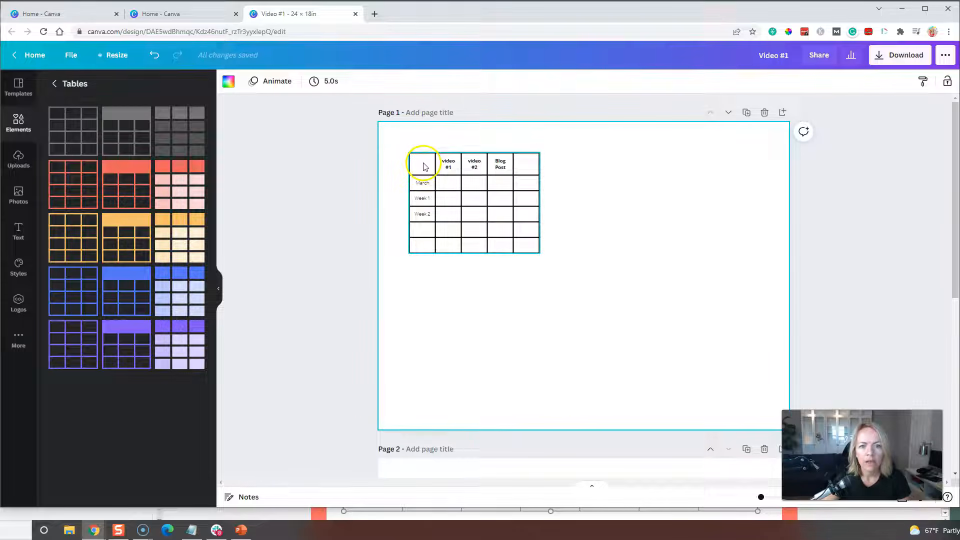
- Try sizing all table rows equally from the video #1 column, and undo that change
left_click(456, 165)
left_click(456, 143)
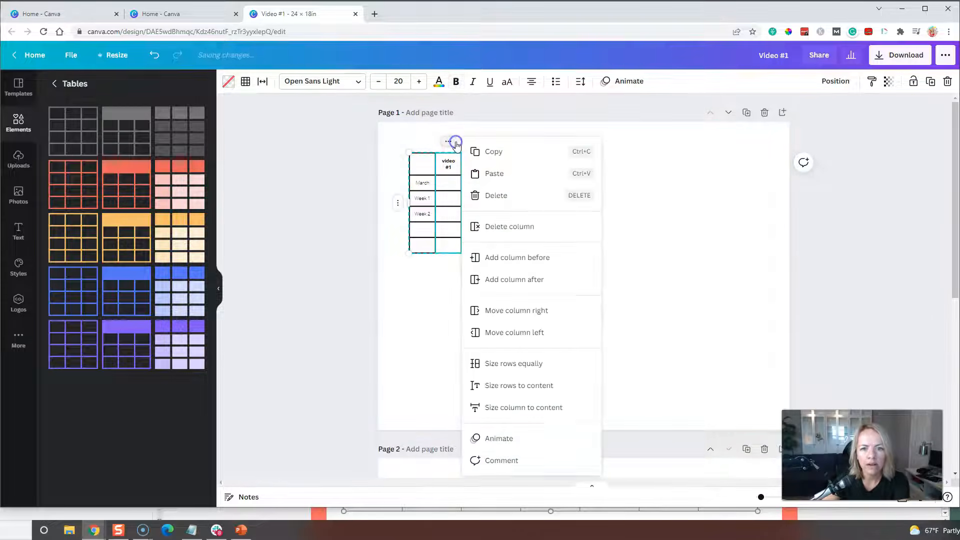
left_click(541, 370)
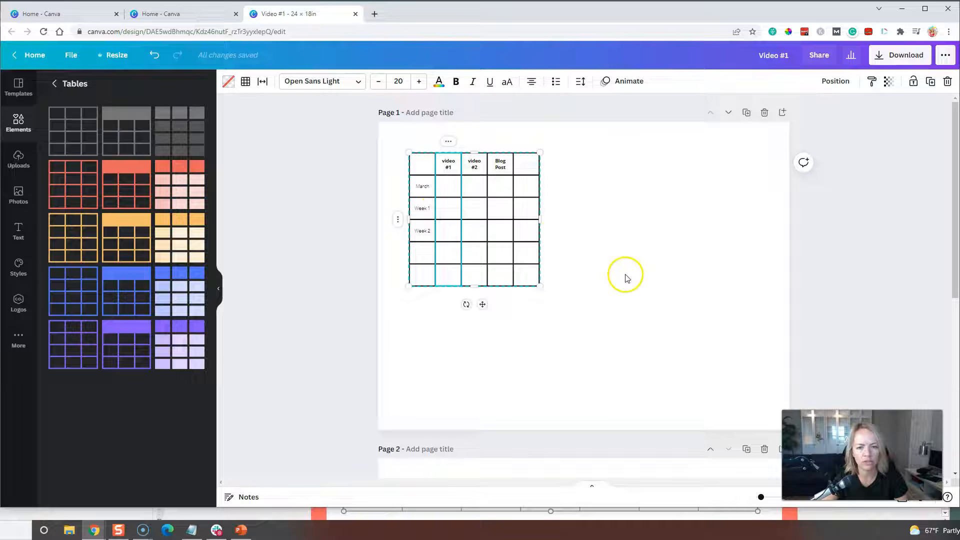
key("ctrl+z")
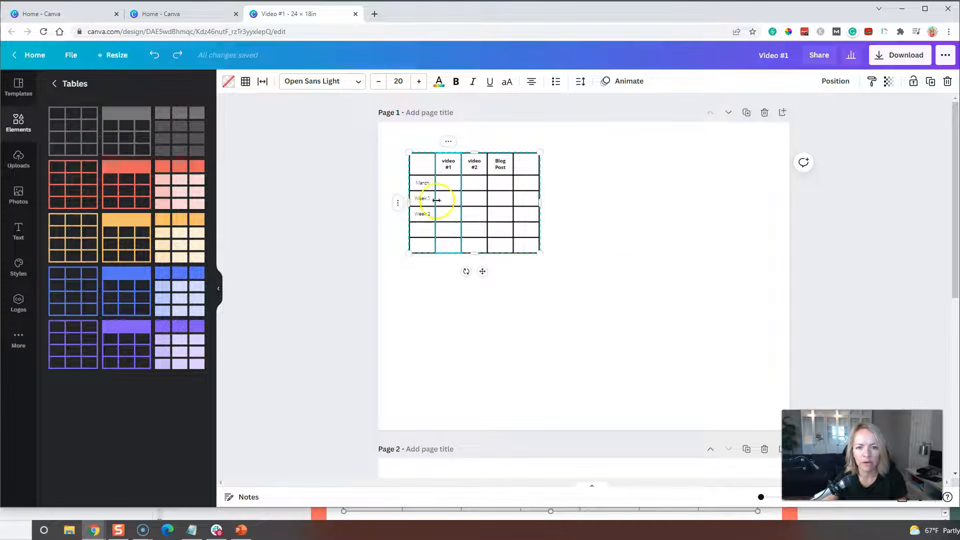
- Size the columns equally, extend the table's right edge, and widen the video #1 and Blog Post columns by hand
left_click(398, 203)
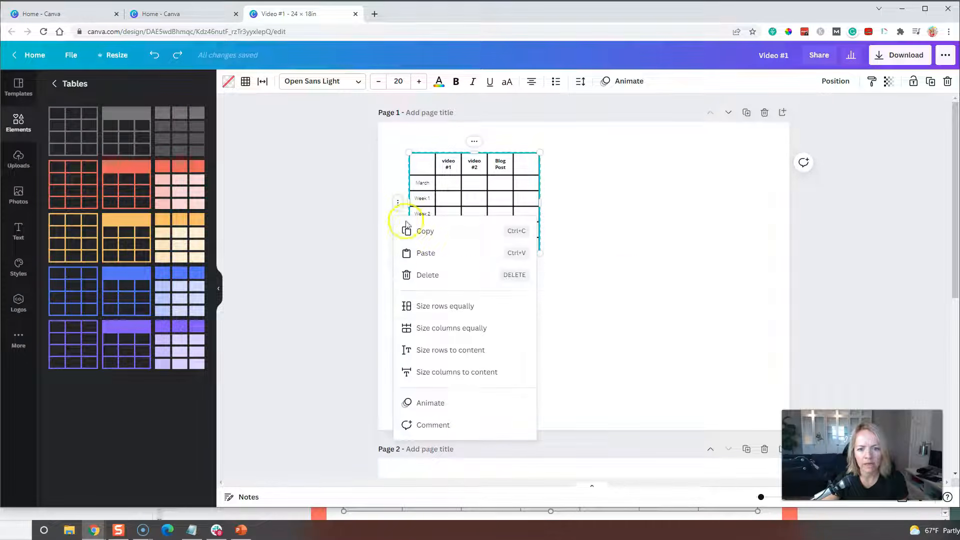
left_click(468, 336)
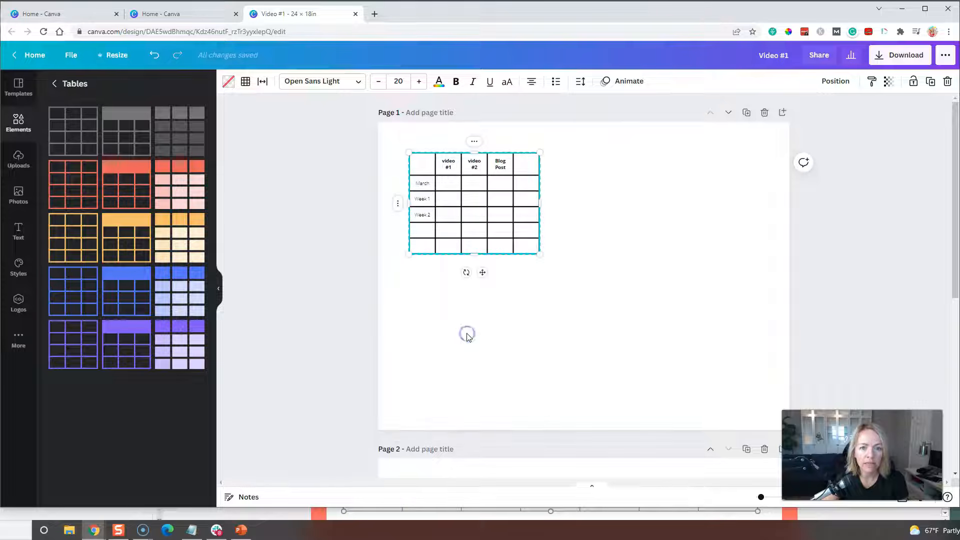
left_click_drag(461, 161, 476, 161)
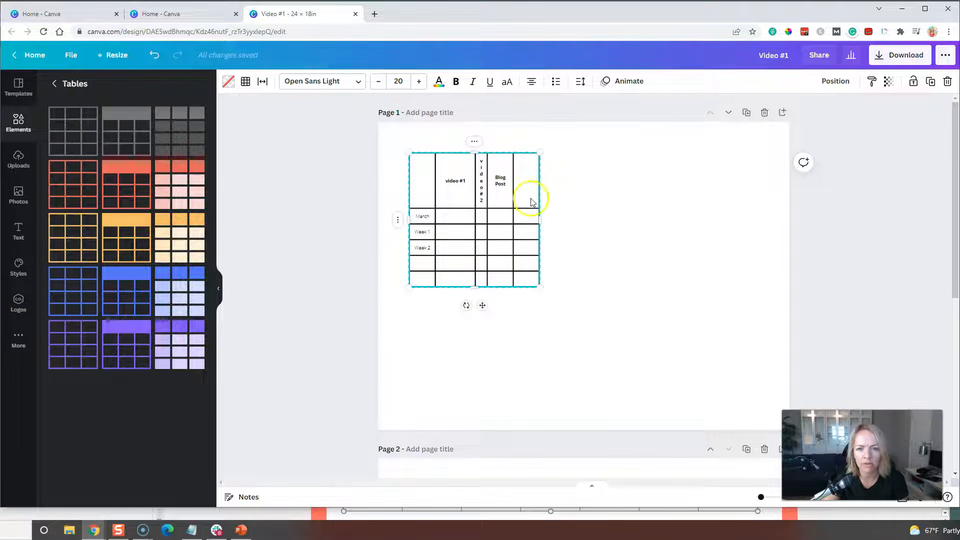
left_click_drag(542, 215, 606, 218)
left_click_drag(514, 185, 536, 185)
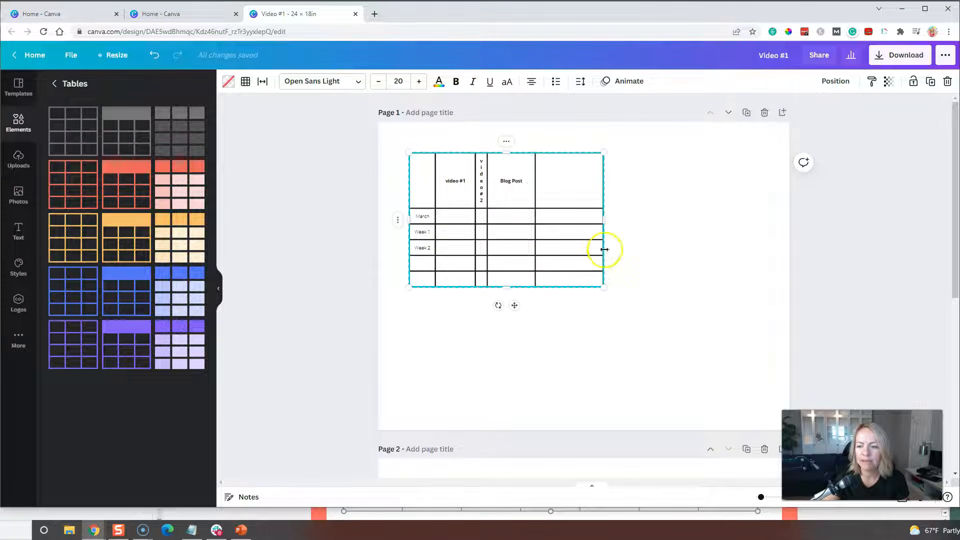
- Size all columns of the table equally and stretch the last column slightly wider
left_click(399, 220)
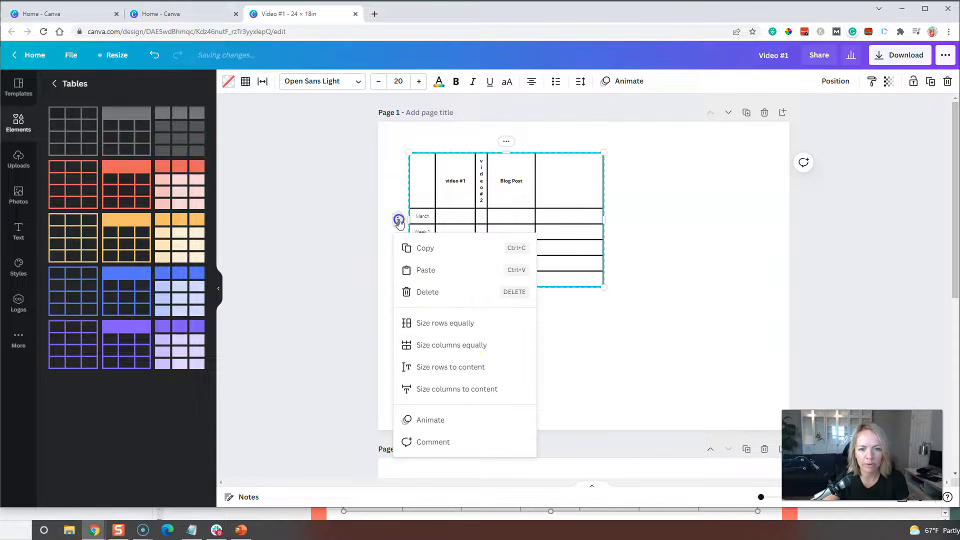
left_click(459, 353)
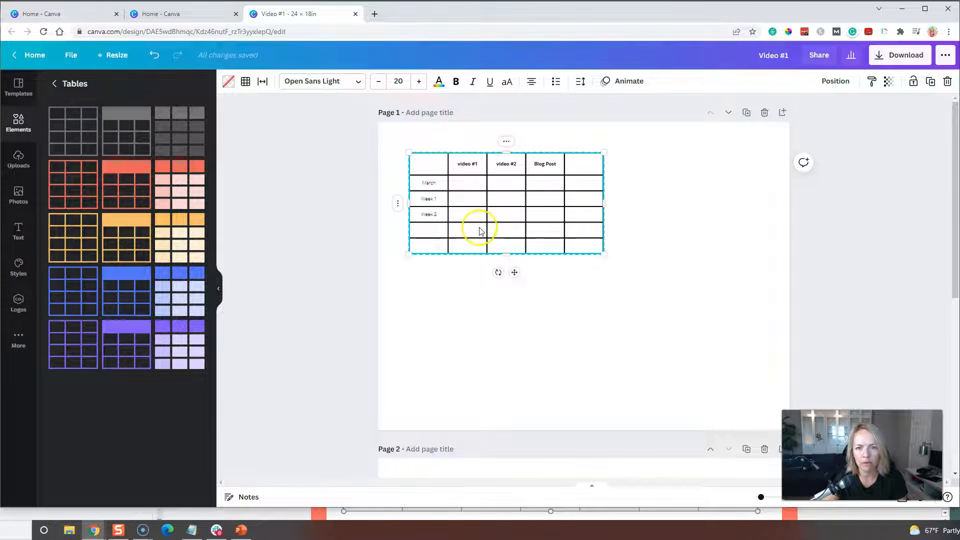
mouse_move(603, 201)
left_mouse_down()
mouse_move(572, 199)
mouse_move(615, 203)
left_mouse_up()
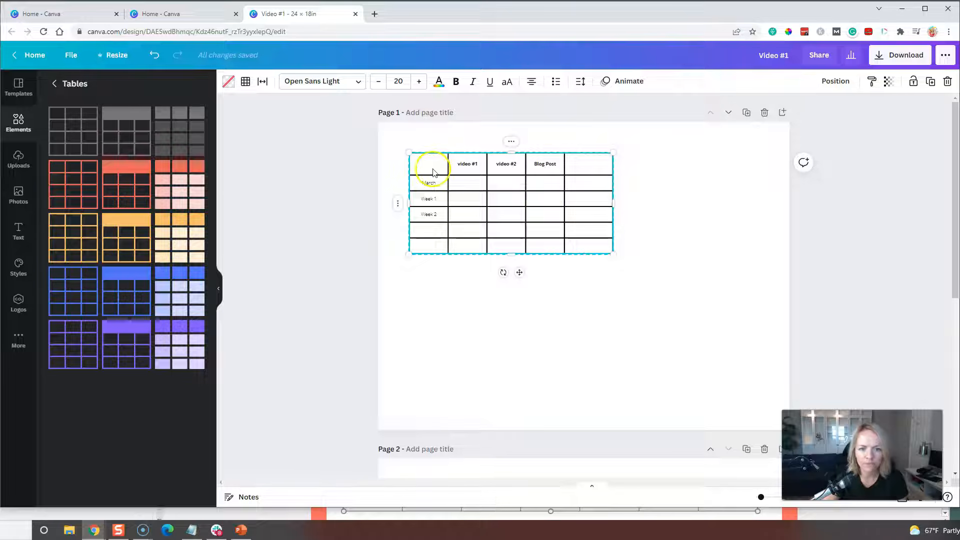
- Label the first-column cells below Week 2 as "Week 3" and "Week 4"
left_click(429, 231)
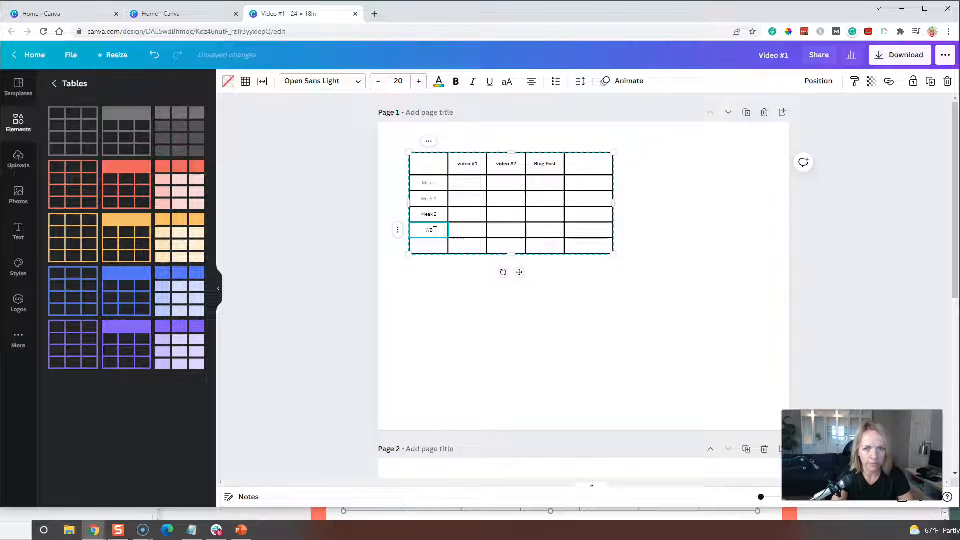
type("Week 3")
left_click(429, 247)
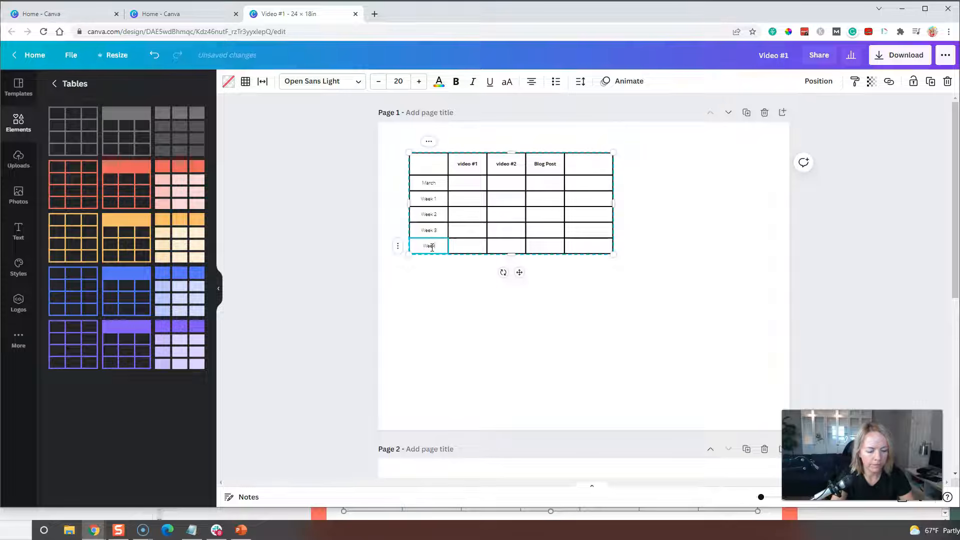
left_click(438, 293)
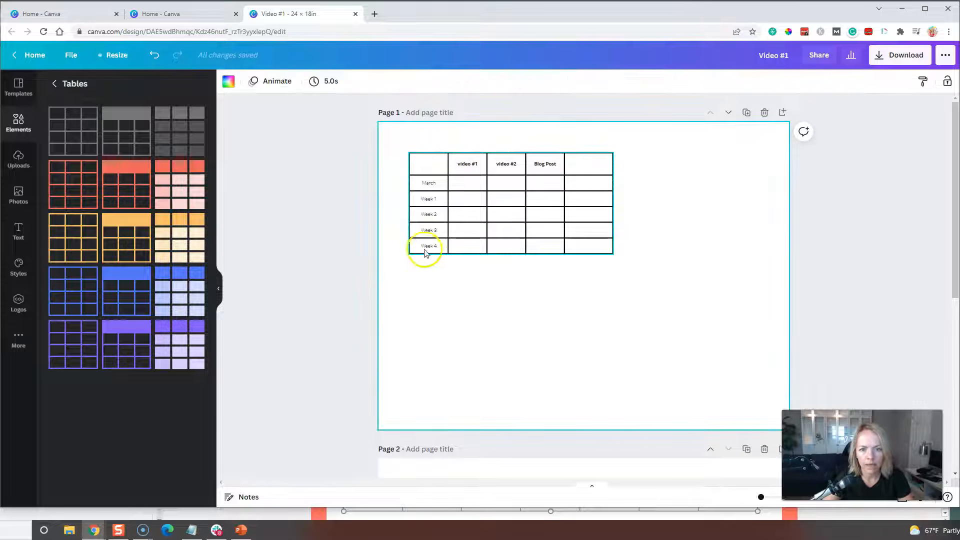
- Add two empty rows below the Week 4 row
left_click(429, 251)
left_click(398, 245)
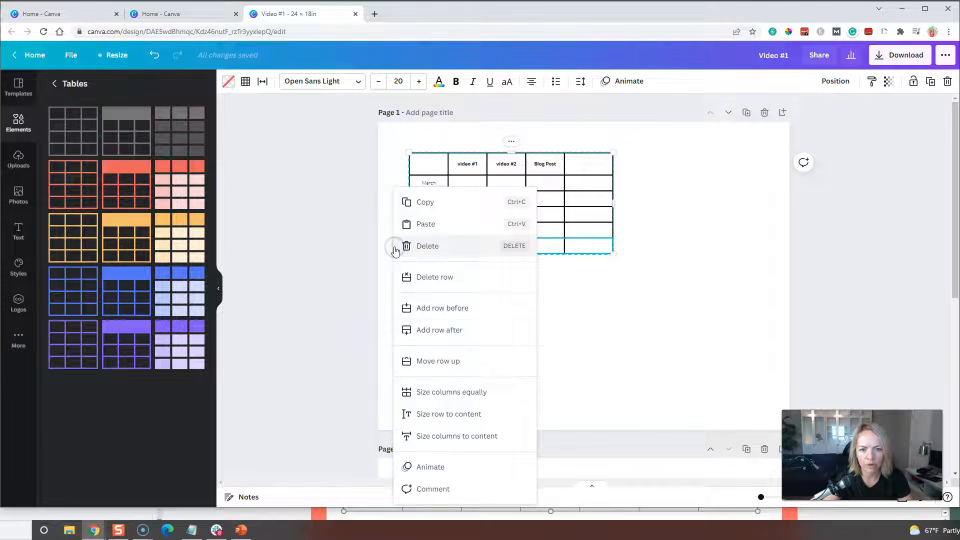
left_click(451, 338)
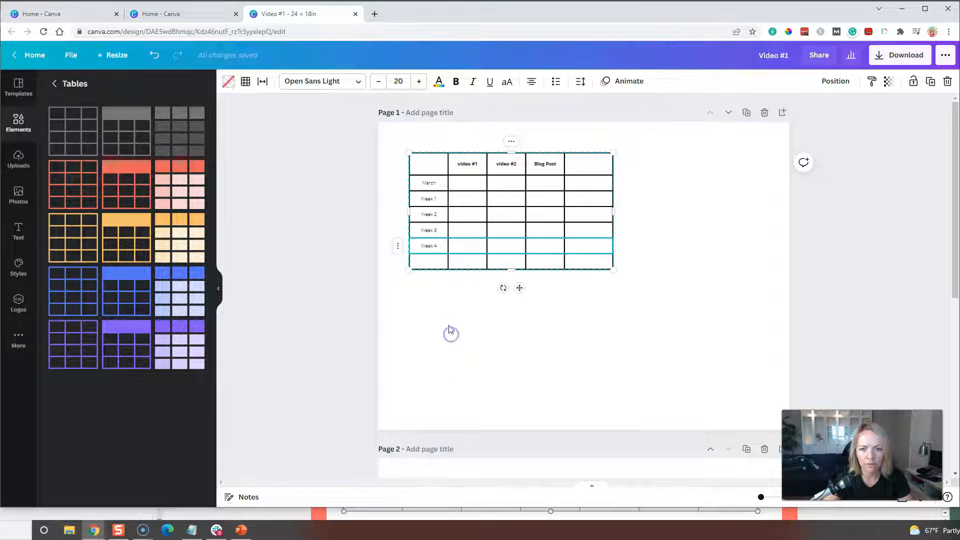
left_click(398, 247)
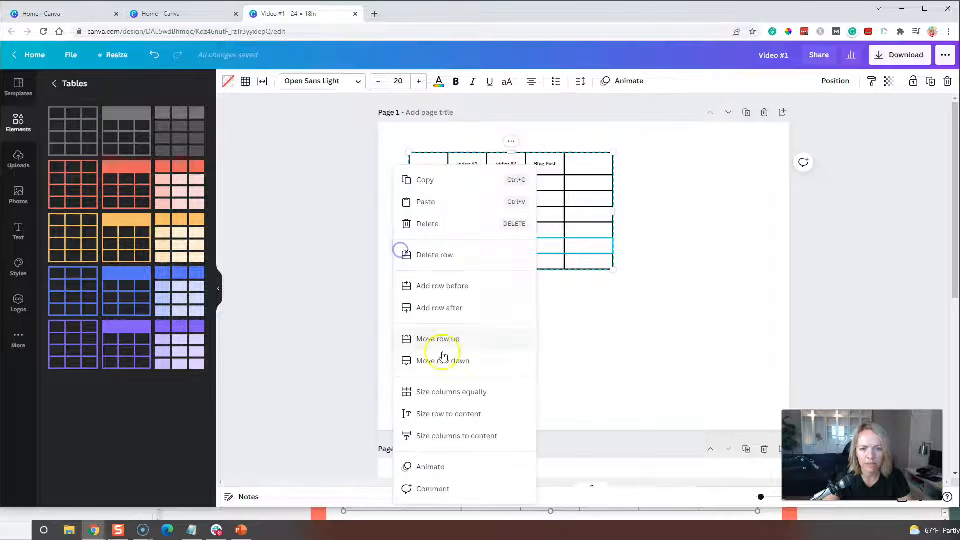
left_click(462, 308)
left_click(425, 315)
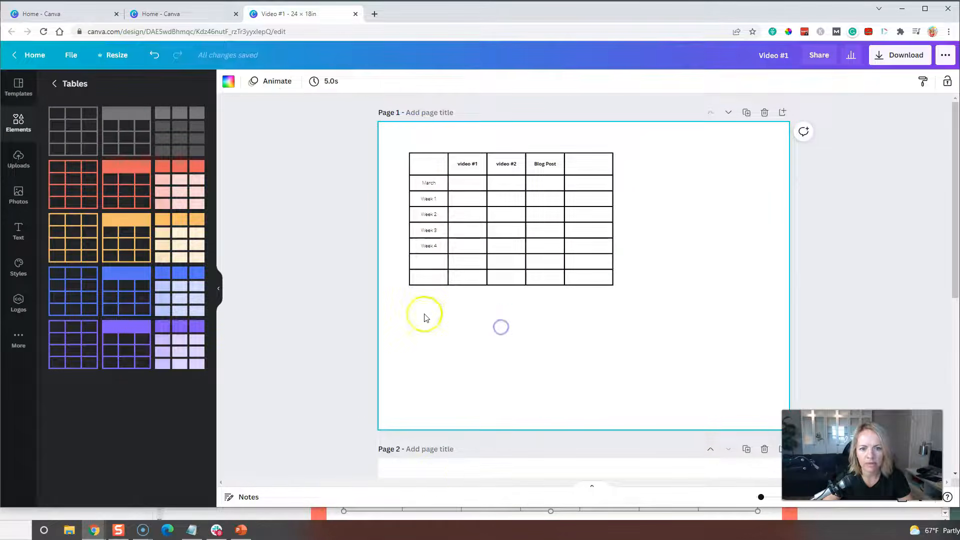
- Check the row layout of the 90 Day Plan slide in PowerPoint, and add eight more empty rows below Week 4 in Canva
left_click(293, 516)
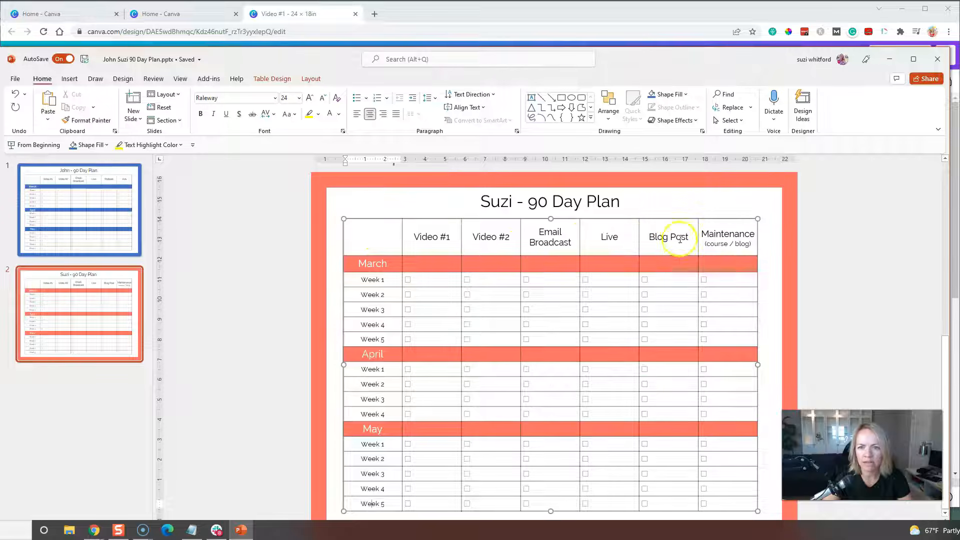
left_click(574, 14)
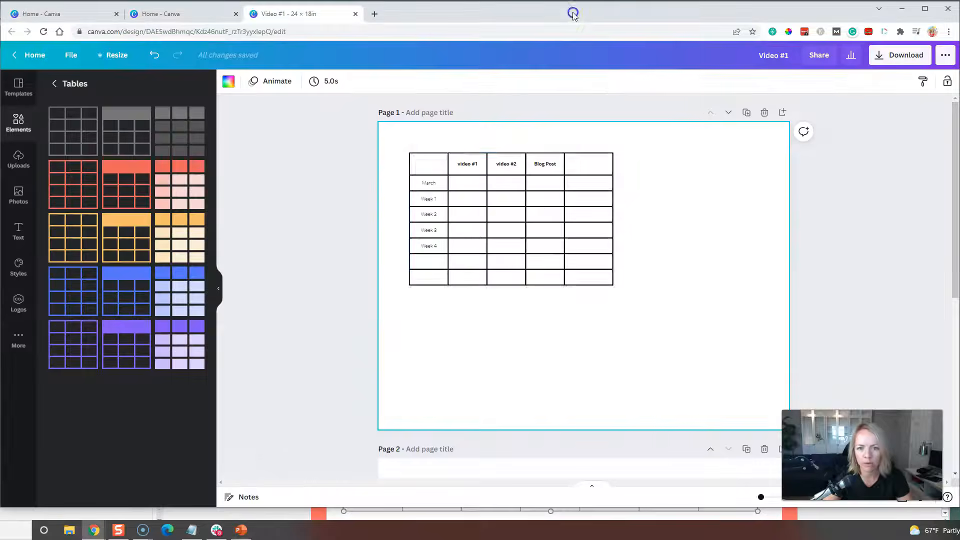
left_click(434, 263)
left_click(398, 261)
left_click(450, 310)
left_click(398, 261)
left_click(450, 311)
left_click(398, 261)
left_click(443, 308)
left_click(398, 261)
left_click(442, 308)
left_click(440, 308)
left_click(397, 262)
left_click(434, 306)
left_click(642, 283)
- Nudge the table slightly up and left, and add three empty columns to the right of Blog Post
left_click_drag(545, 263, 536, 255)
left_click(581, 136)
left_click(637, 273)
left_click(548, 136)
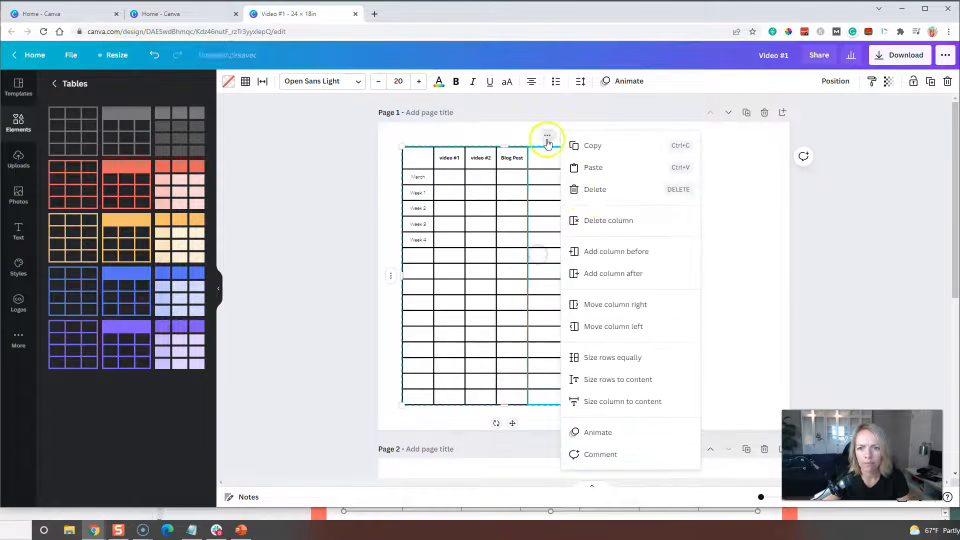
left_click(618, 274)
left_click(523, 135)
left_click(598, 278)
- Head the three columns after Blog Post "Email Broadcast", "Live" and "Maintenance", consulting the 90 Day Plan slide in PowerPoint
left_click(511, 161)
left_click(243, 531)
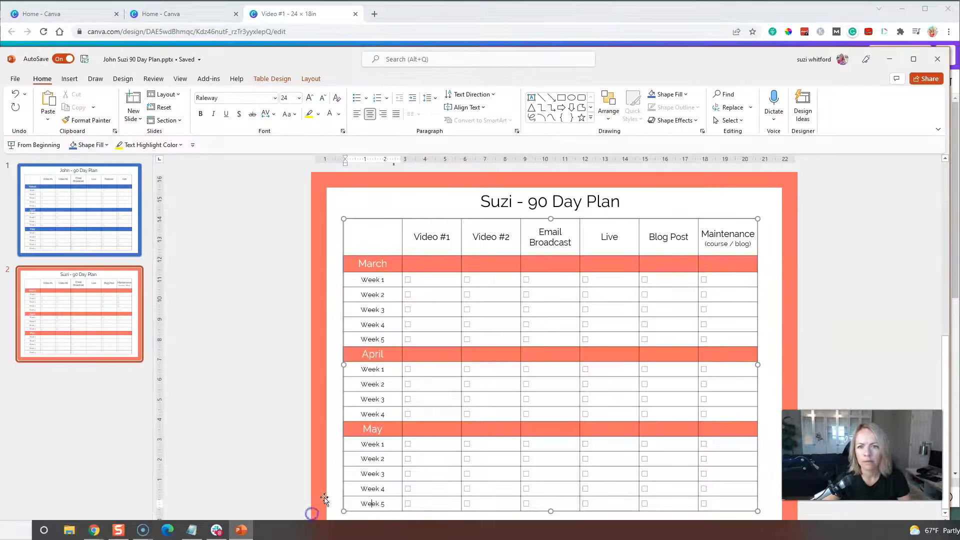
left_click(592, 14)
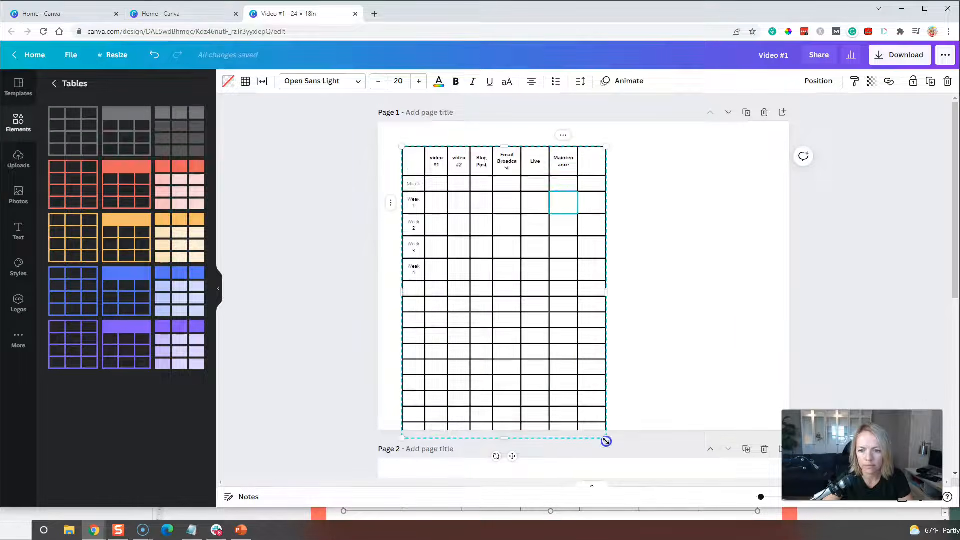
- Extend the table's right edge to nearly the page width and size all columns equally
left_click_drag(606, 293, 760, 294)
left_click(639, 214)
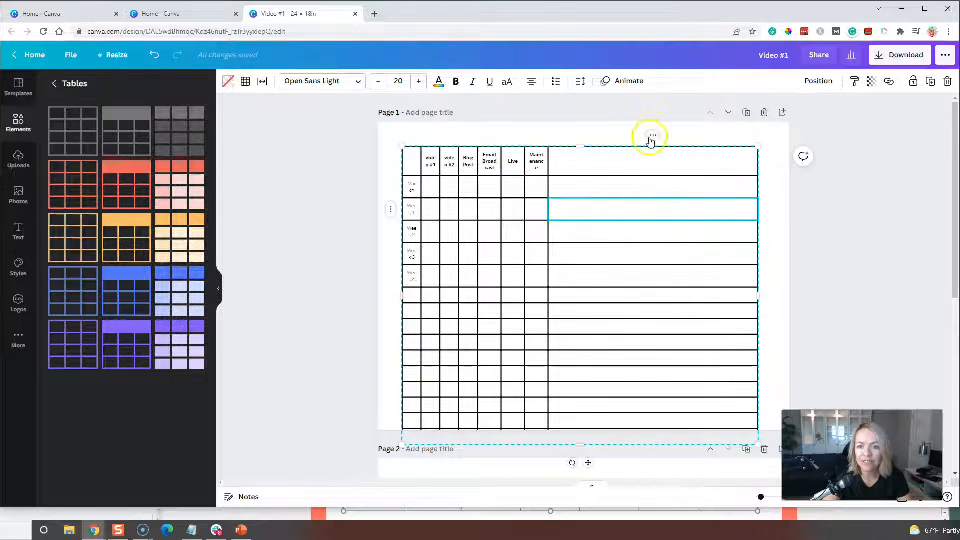
left_click(391, 209)
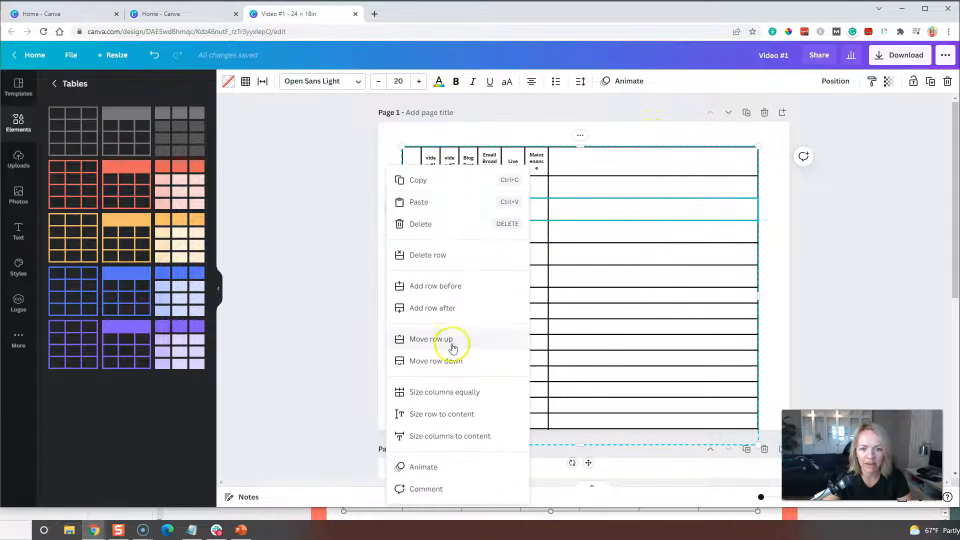
left_click(468, 393)
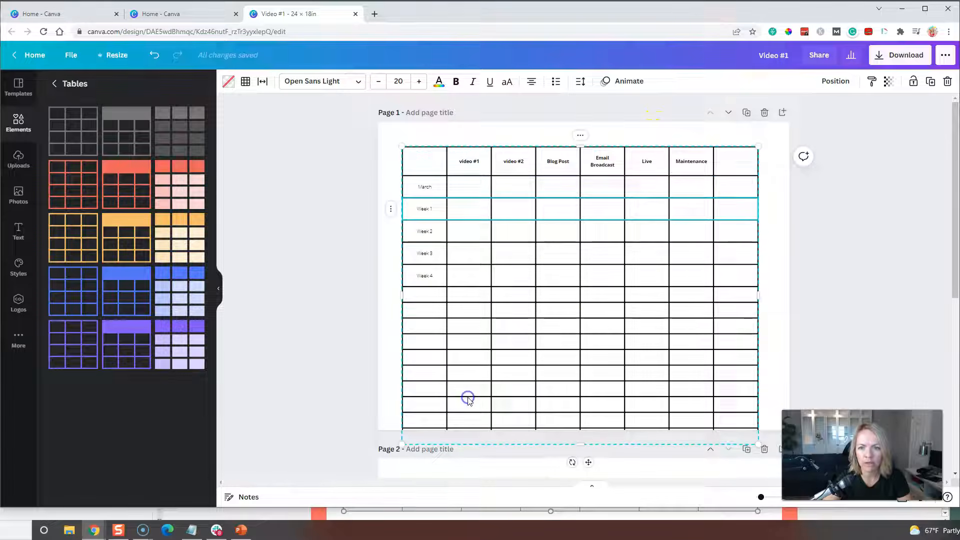
- Delete the empty column to the right of Maintenance
left_click(732, 159)
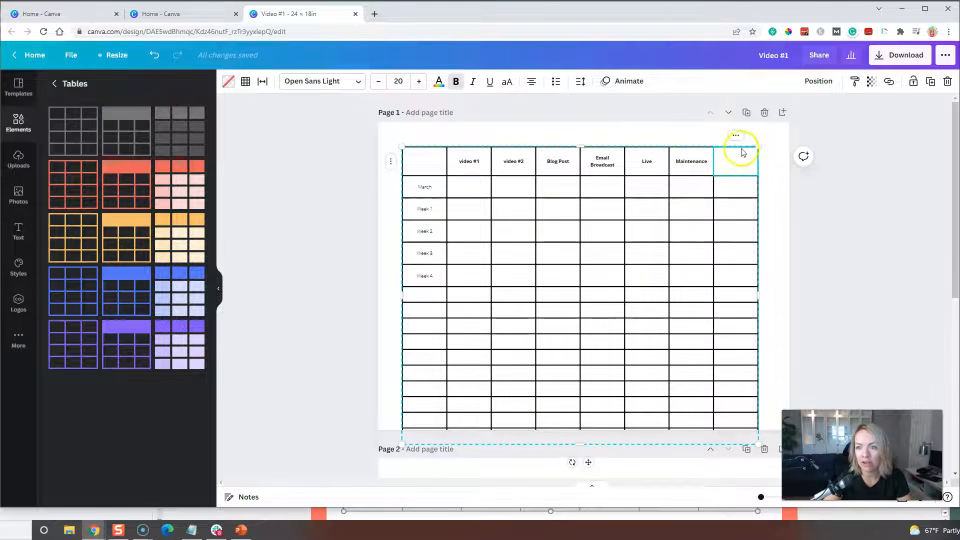
left_click(737, 136)
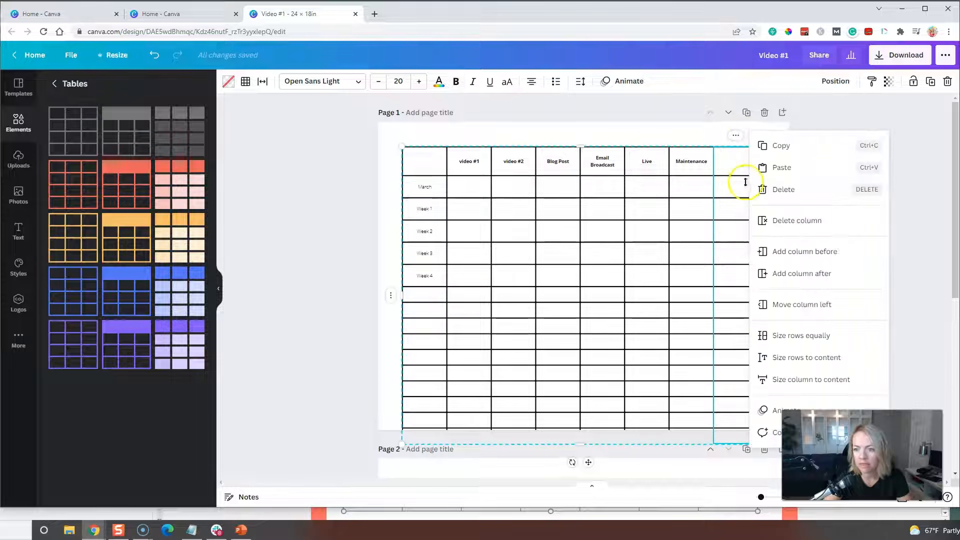
left_click(786, 221)
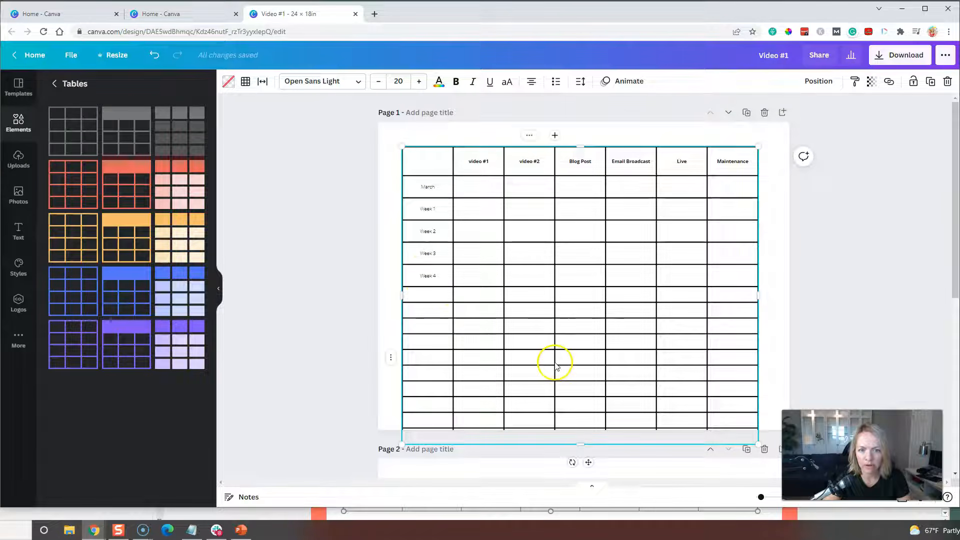
- Enter "April" in the first-column cell below Week 4 and copy the Week 1 to Week 4 labels into the cells beneath it
left_click(437, 296)
type("April")
left_click_drag(430, 206, 440, 310)
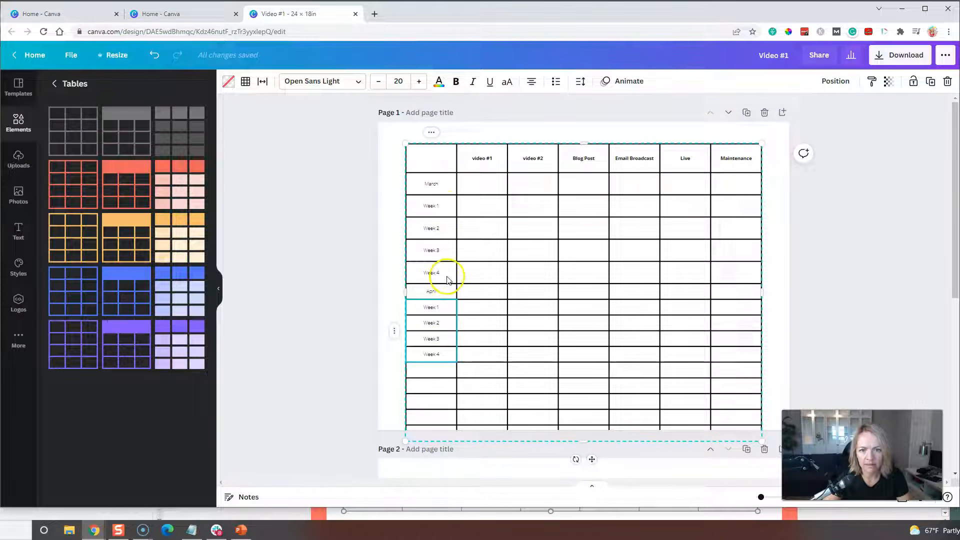
- Enter "May" in the first-column cell below April's Week 4 and copy the Week 1 to Week 4 labels into the cells beneath it
left_click(444, 209)
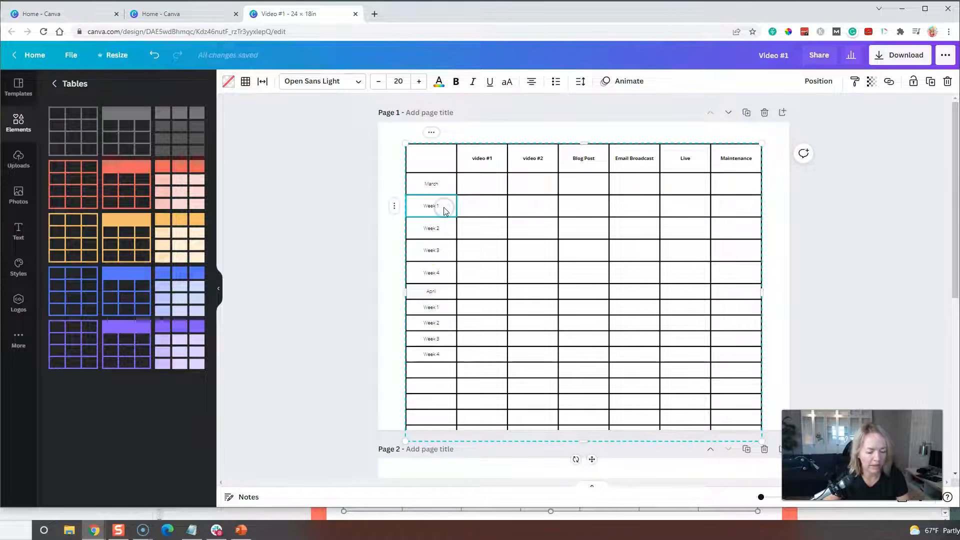
left_click(444, 278, "shift")
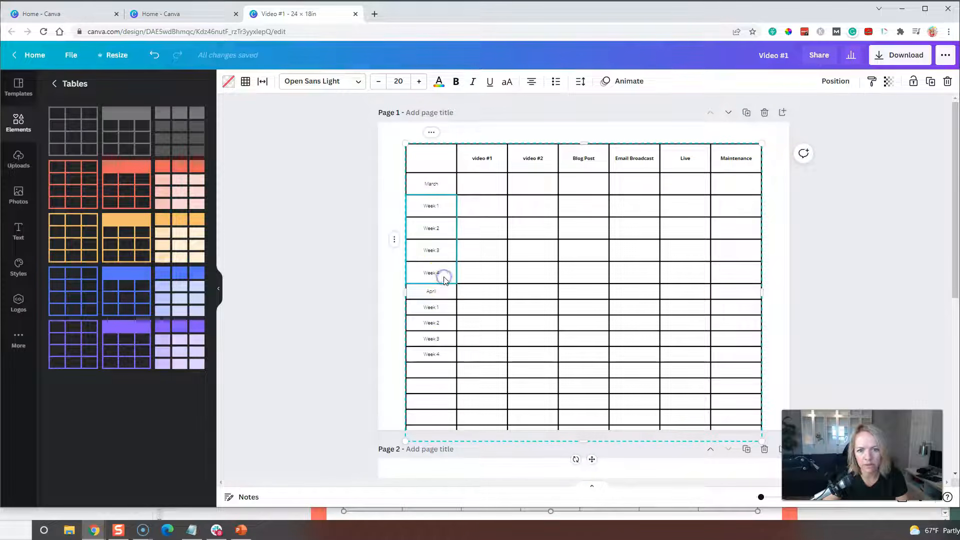
left_click(445, 371)
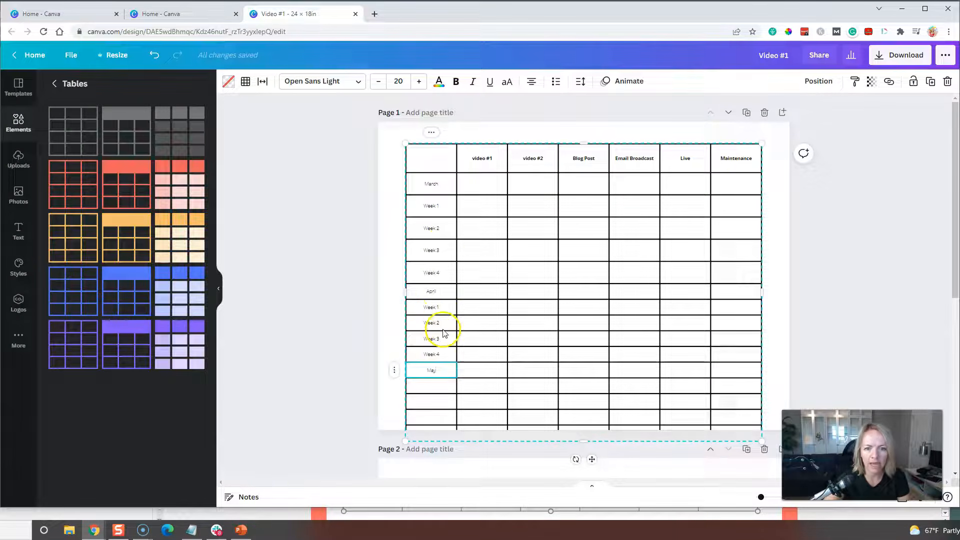
left_click(440, 307)
left_click(443, 353, "shift")
left_click(445, 370)
left_click(442, 387)
type("Week 1 Week 2 Week 3 Week 4")
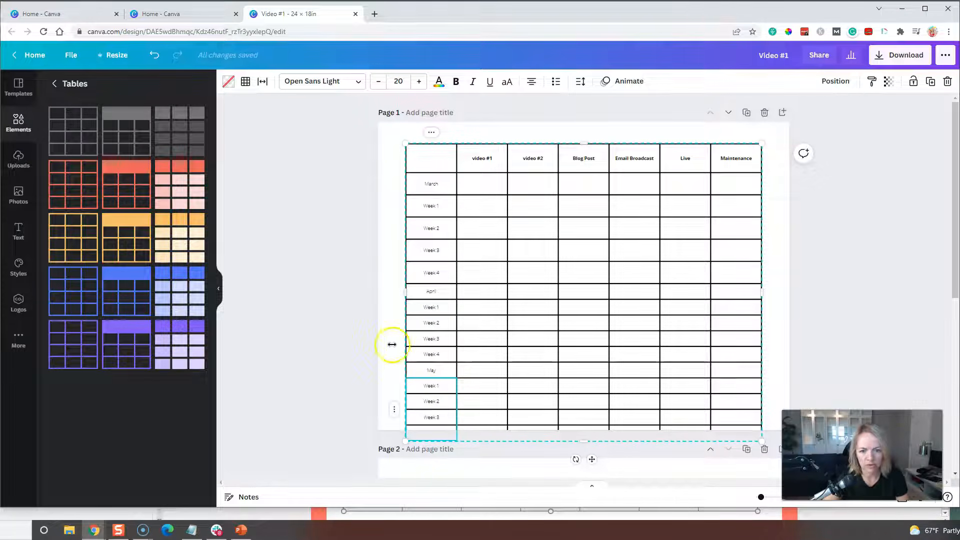
- Move the table up so its last row fits on the page, and size all rows equally
left_click(778, 337)
left_click(619, 299)
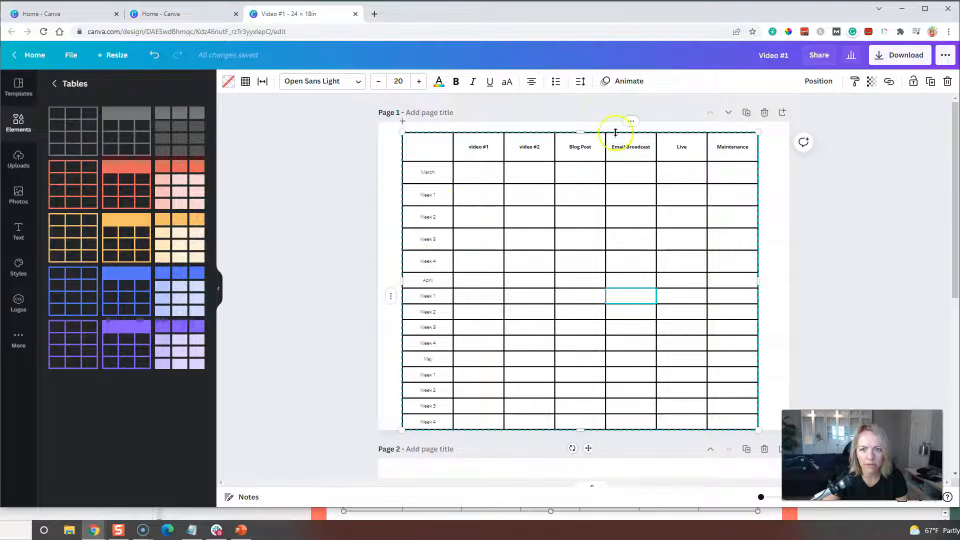
left_click(629, 125)
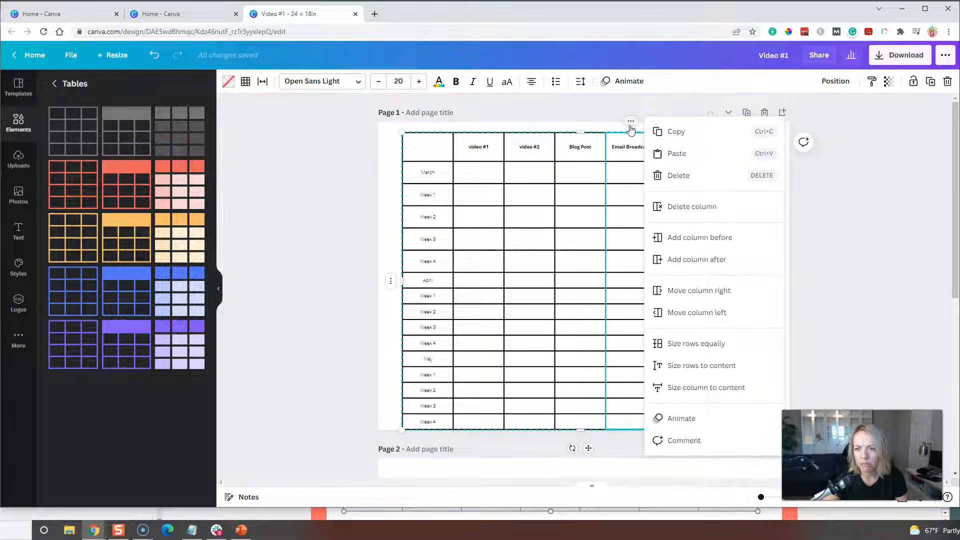
left_click(699, 345)
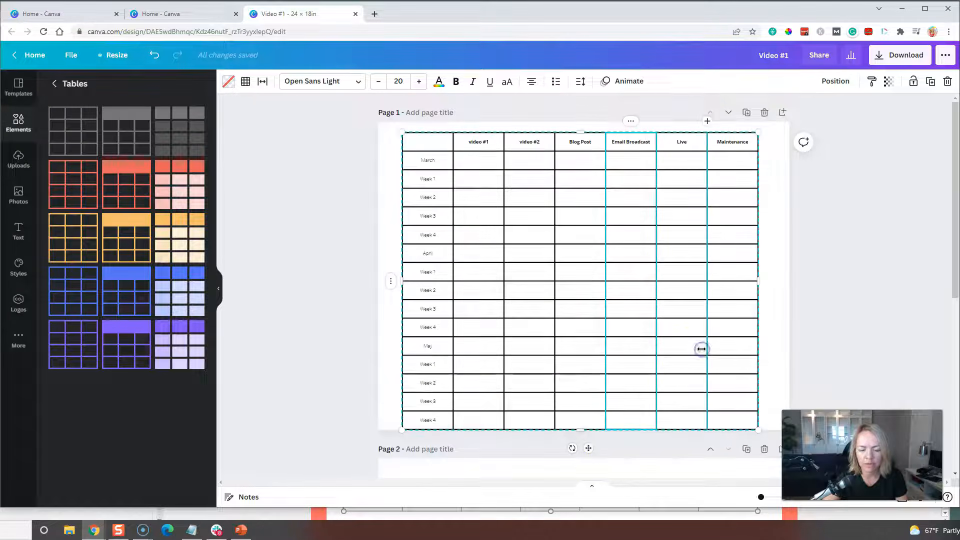
- Scale the whole table down to about 18.3 × 15 in and centre it on the page
left_click_drag(582, 432, 583, 411)
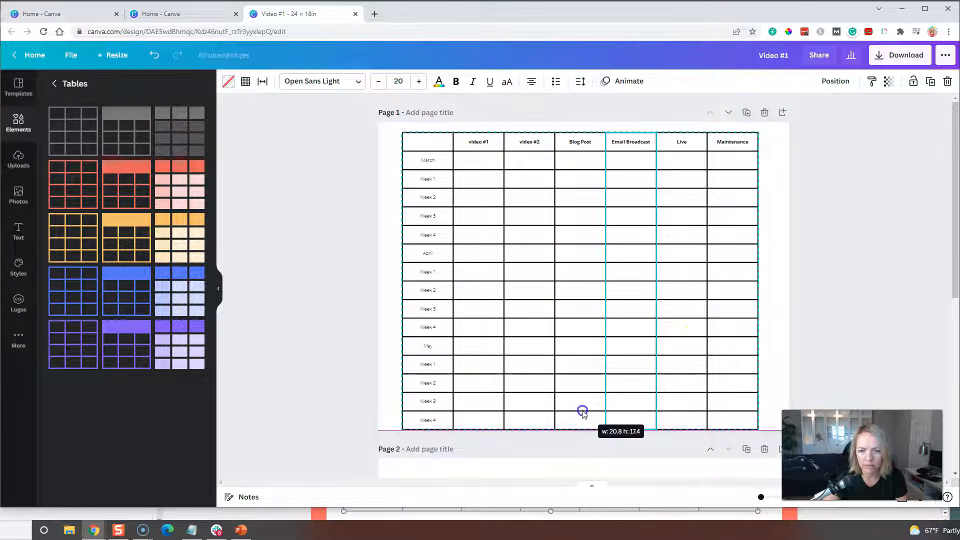
left_click_drag(759, 433, 717, 390)
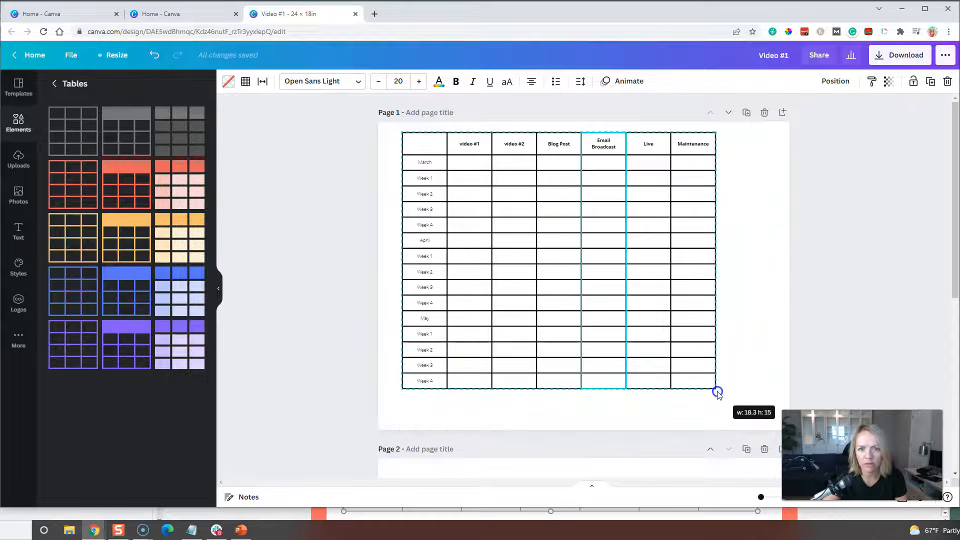
left_click(814, 268)
left_click_drag(599, 249, 619, 247)
left_click(405, 232)
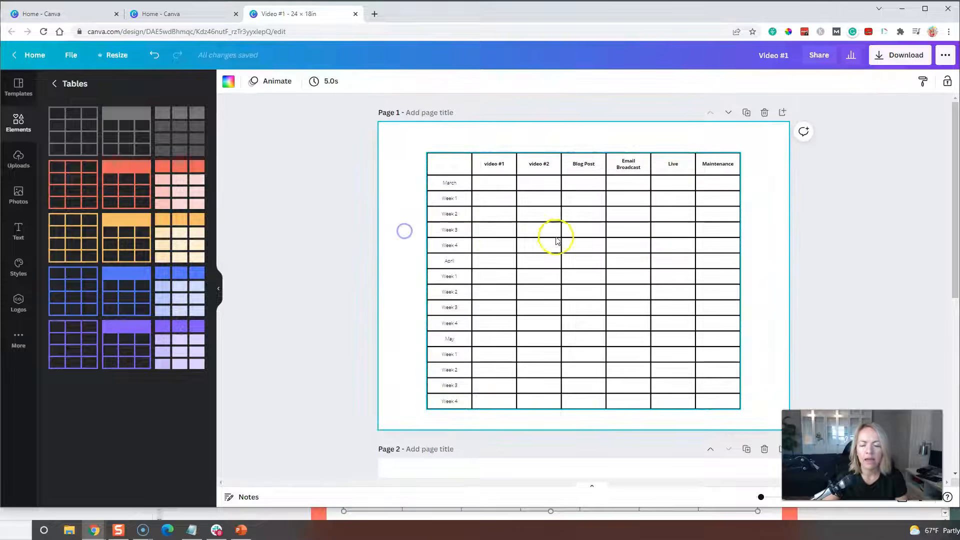
- Set the border weight of the video #1 header cell to 2
left_click(582, 261)
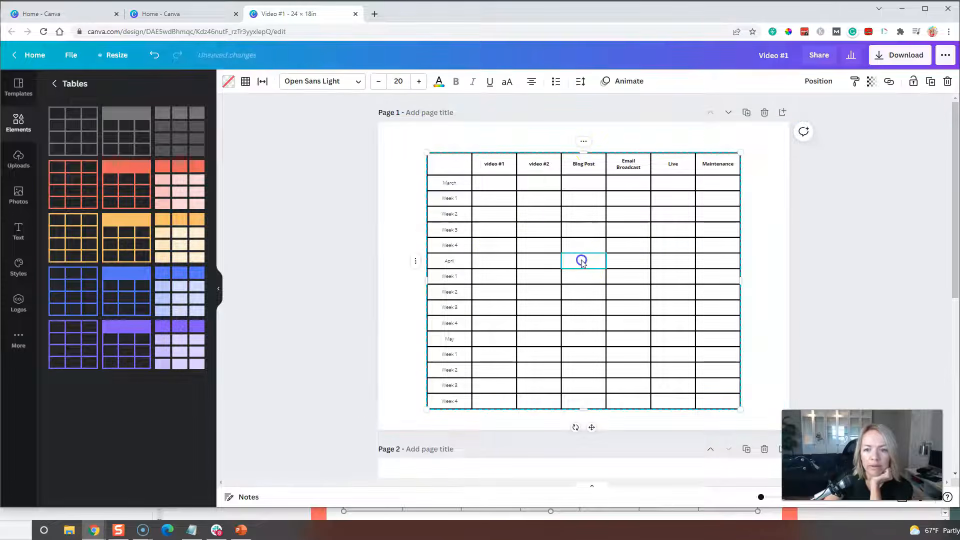
left_click(247, 85)
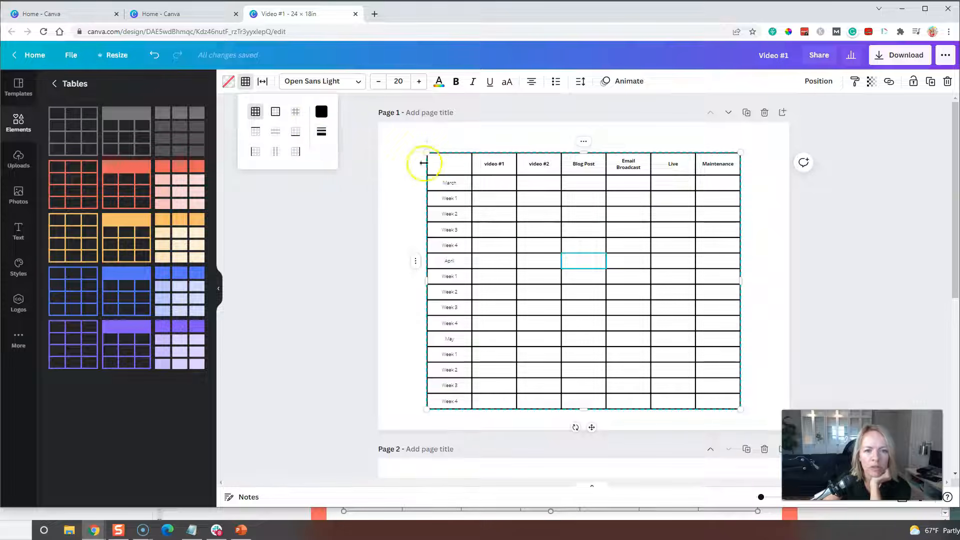
left_click(450, 169)
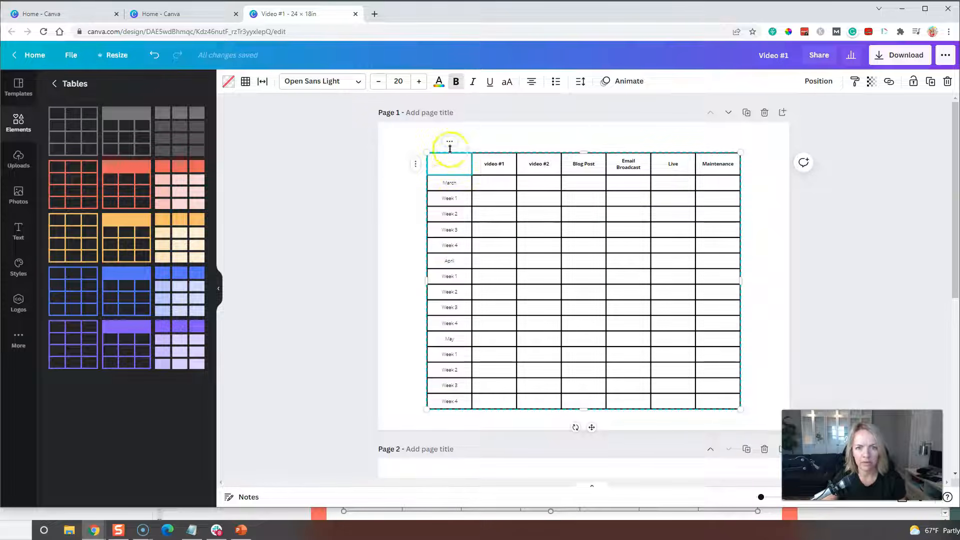
left_click(523, 130)
left_click(512, 154)
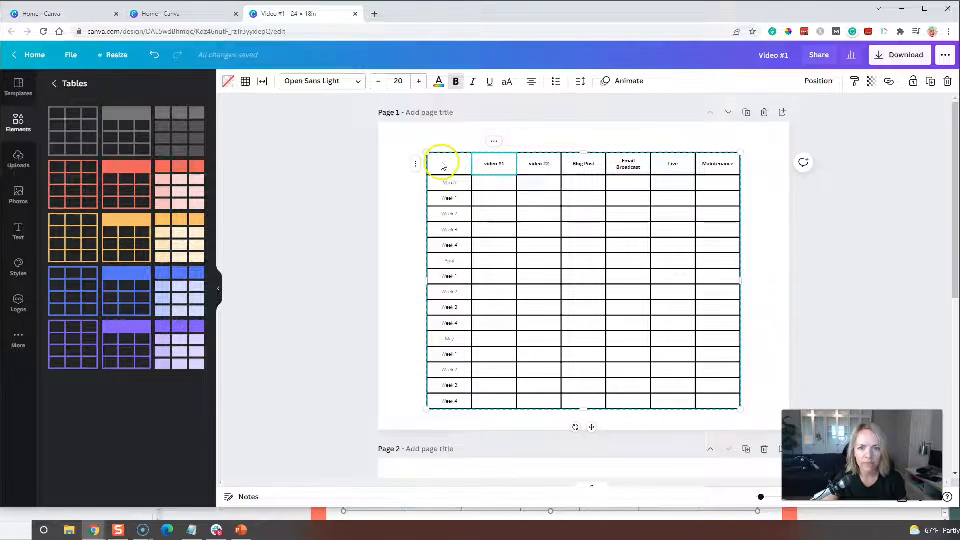
left_click(246, 81)
left_click(323, 137)
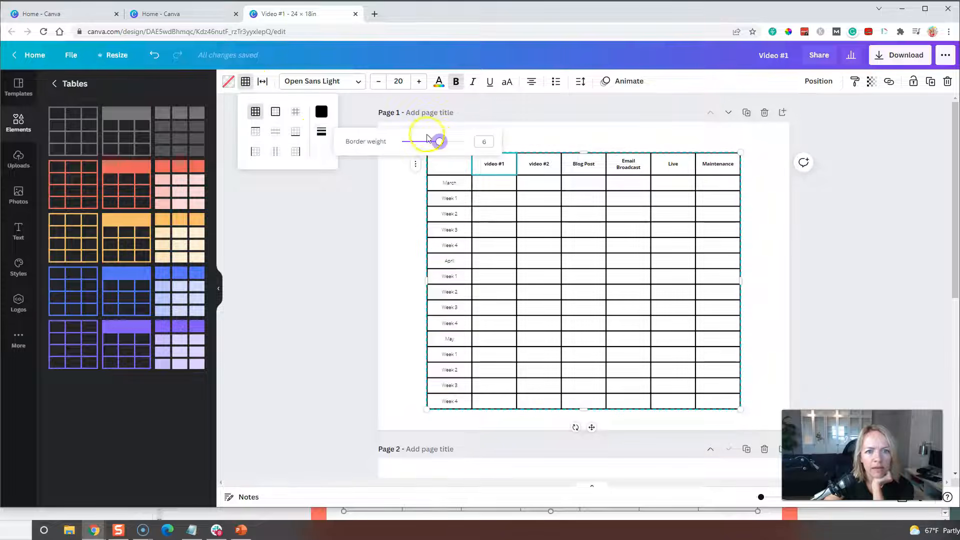
left_click_drag(438, 144, 428, 144)
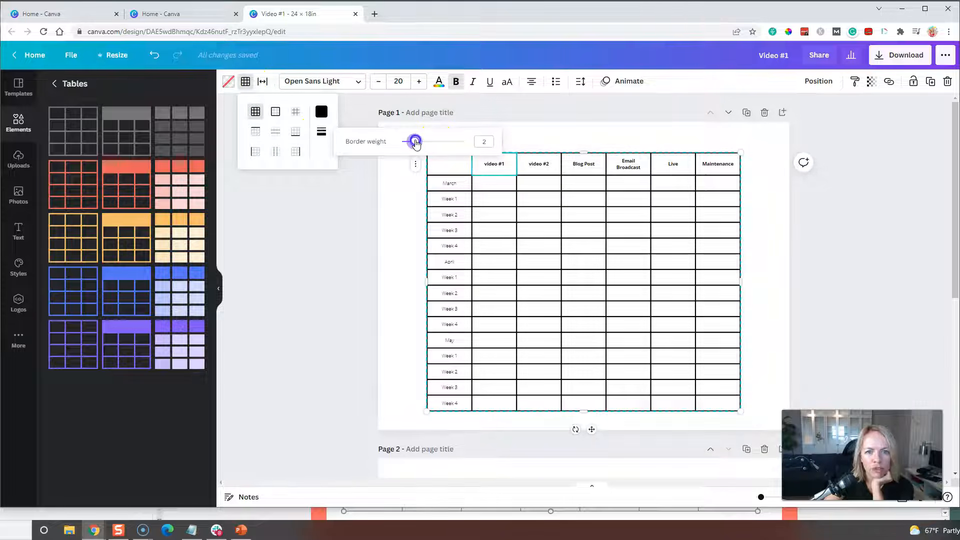
left_click(522, 224)
- Set the border weight of every cell in the table to 2
left_click(491, 169)
left_click(453, 164)
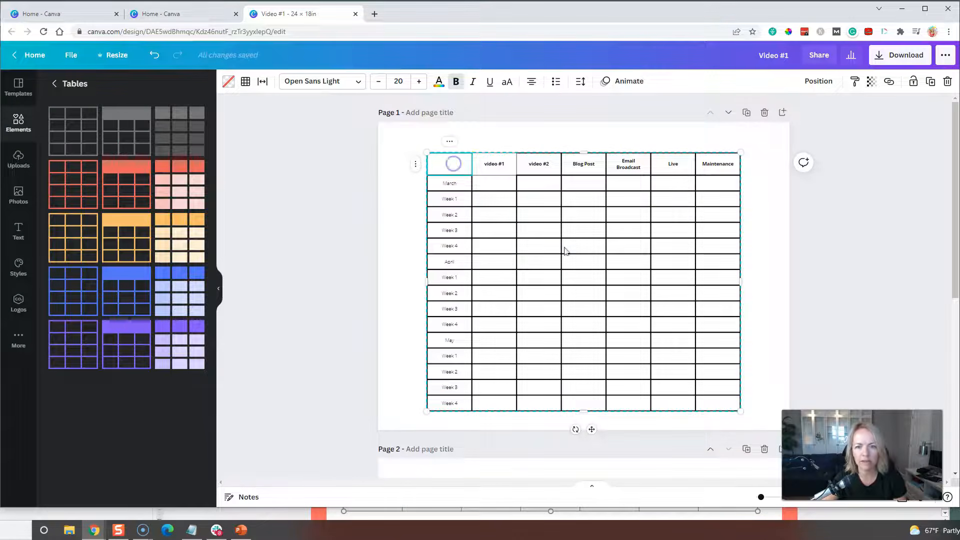
left_click(718, 404, "shift")
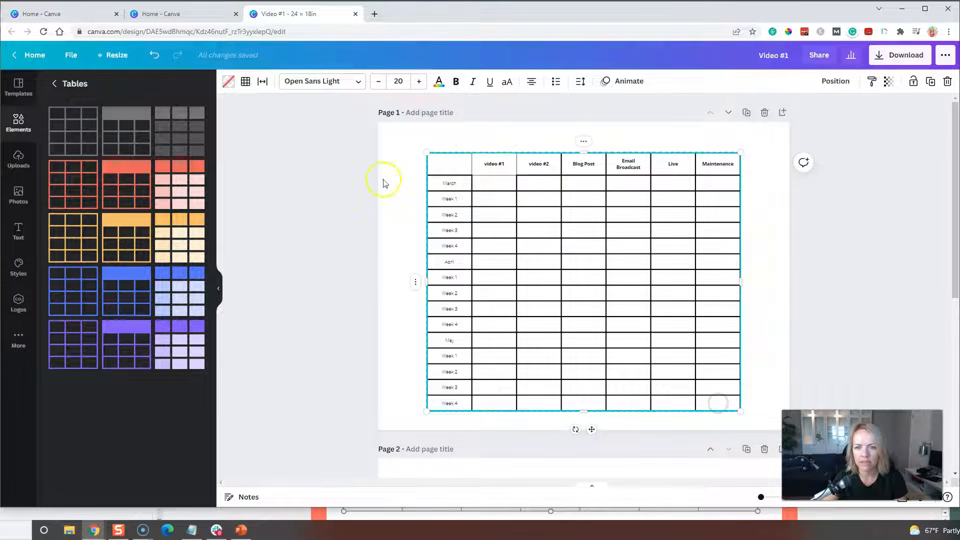
left_click(246, 82)
left_click(321, 132)
left_click_drag(410, 147, 414, 146)
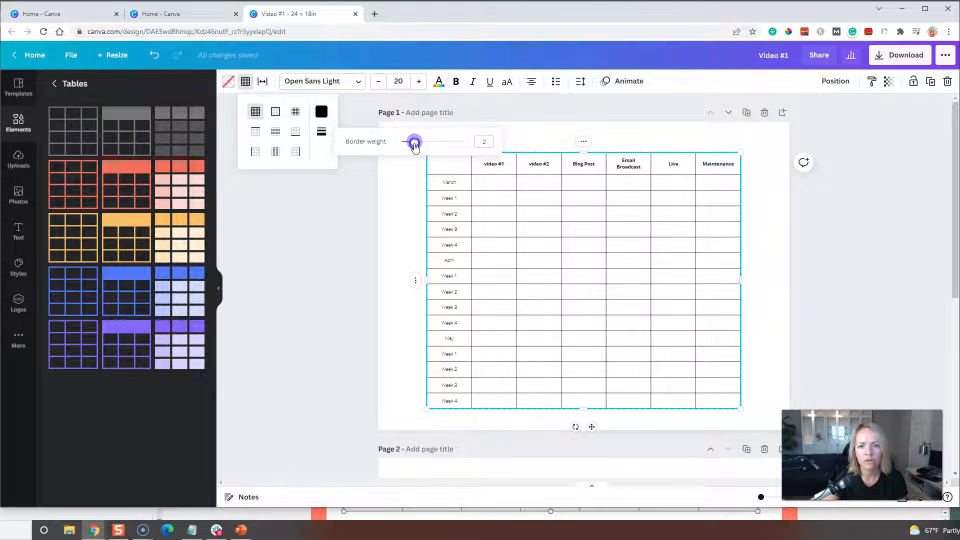
left_click(405, 202)
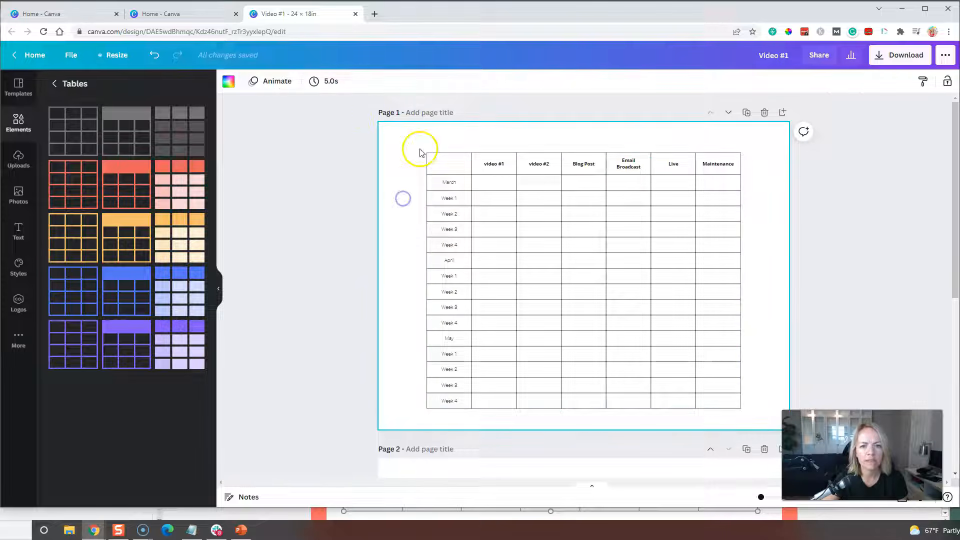
- Colour the outer borders of the table's empty top-left corner cell white
left_click(441, 160)
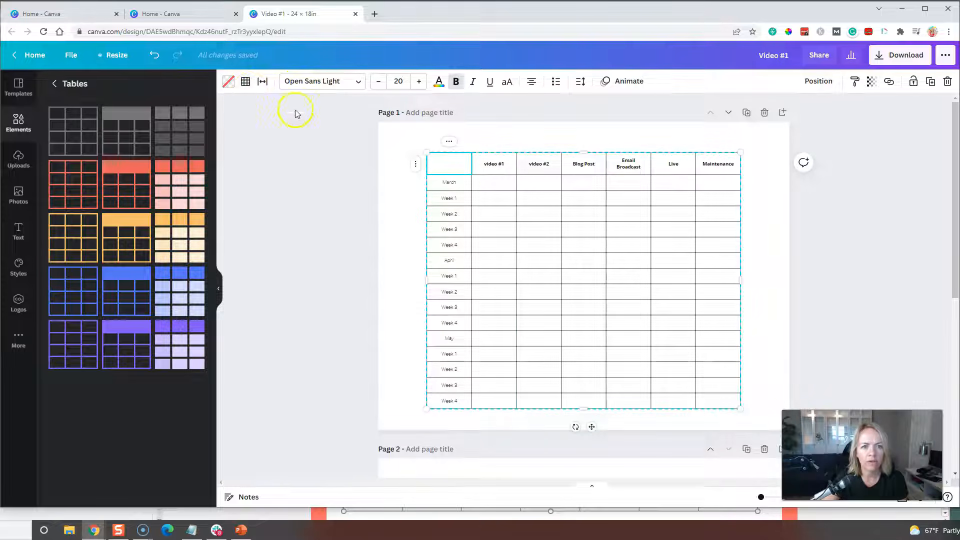
left_click(402, 173)
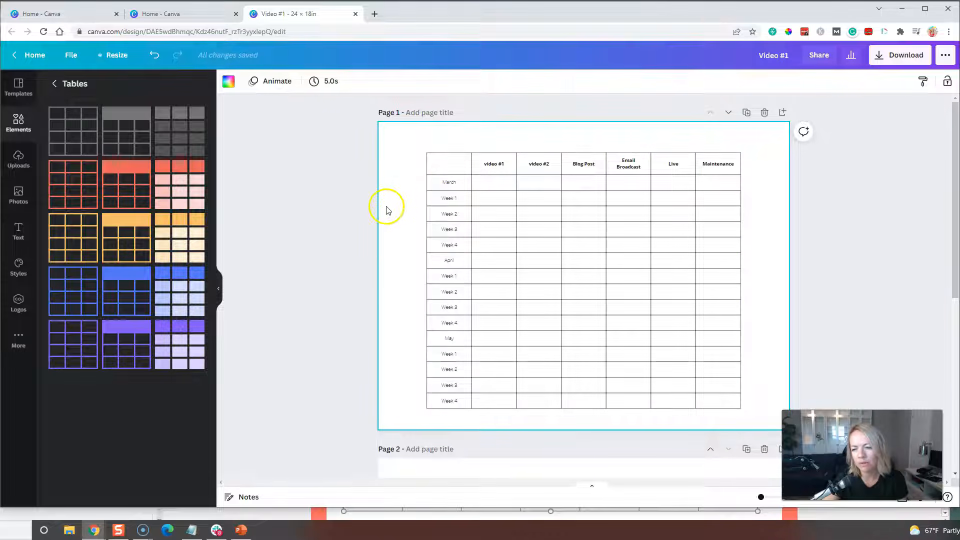
left_click(443, 163)
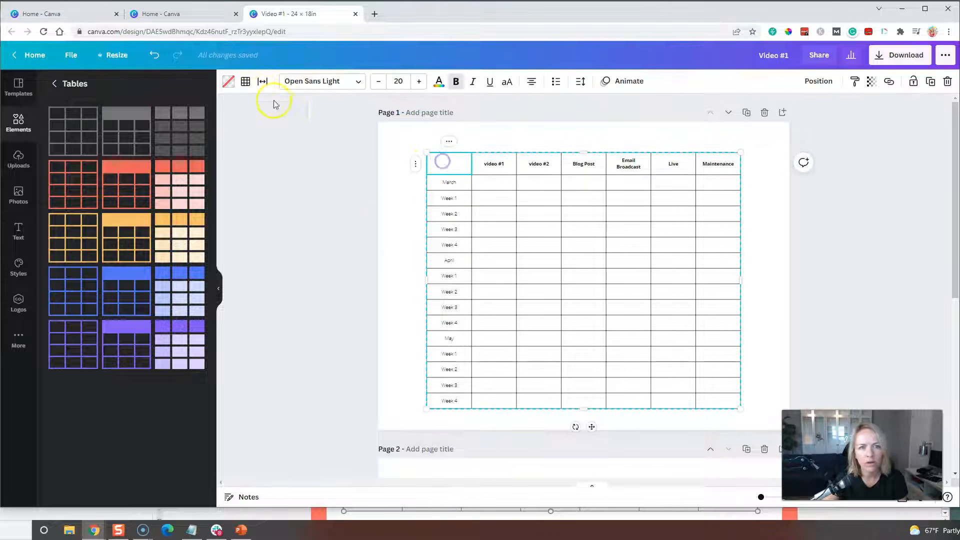
left_click(246, 83)
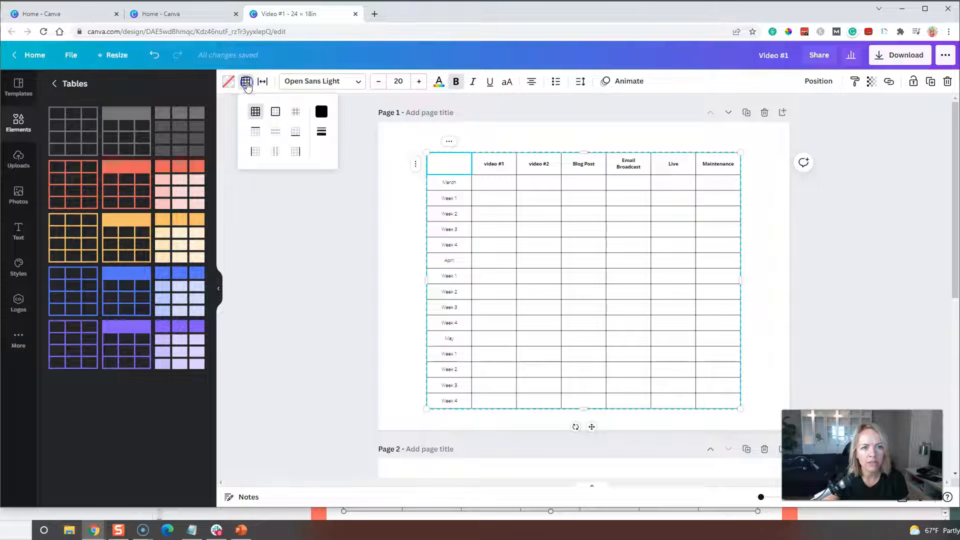
left_click(321, 111)
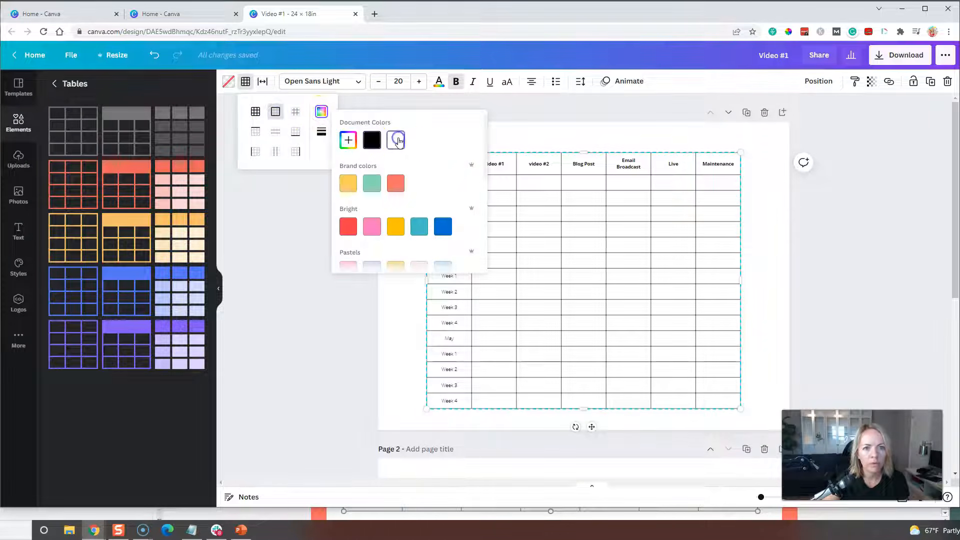
left_click(404, 299)
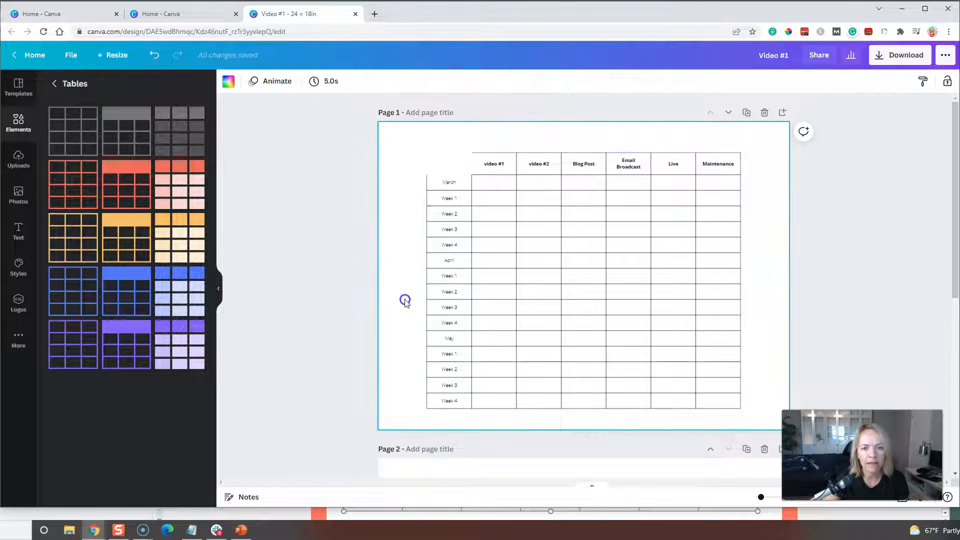
- Set the outer borders of the March cell to black
left_click(454, 182)
left_click(494, 162, "shift")
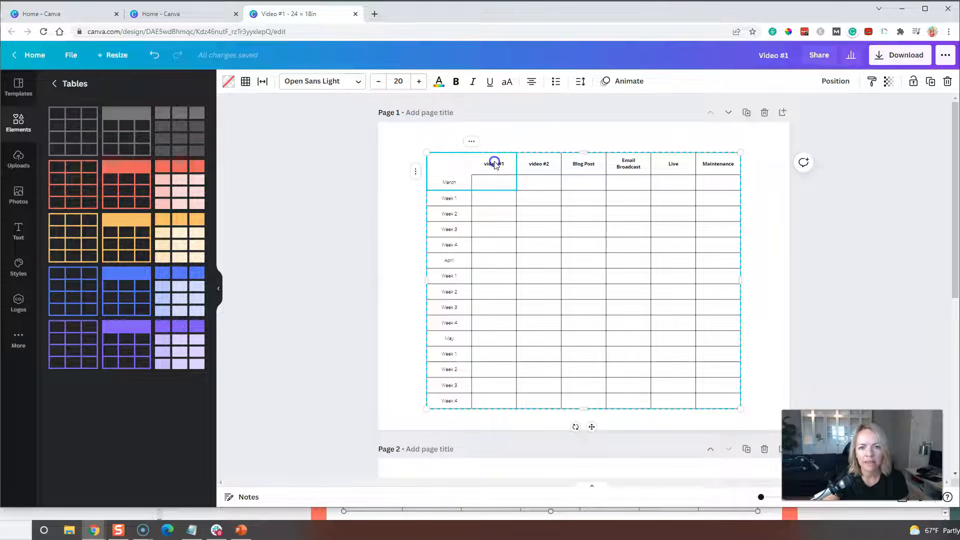
left_click(457, 181)
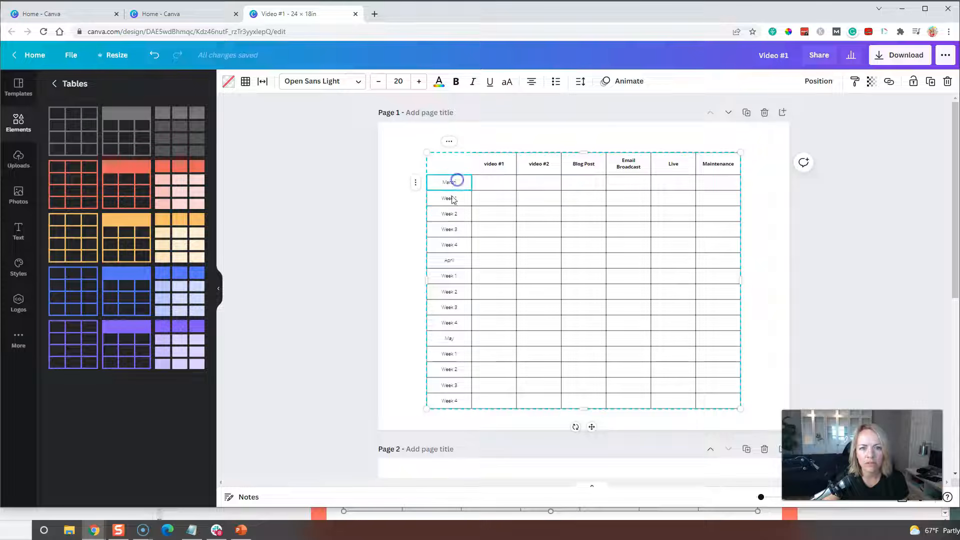
left_click(246, 82)
left_click(275, 111)
left_click(321, 111)
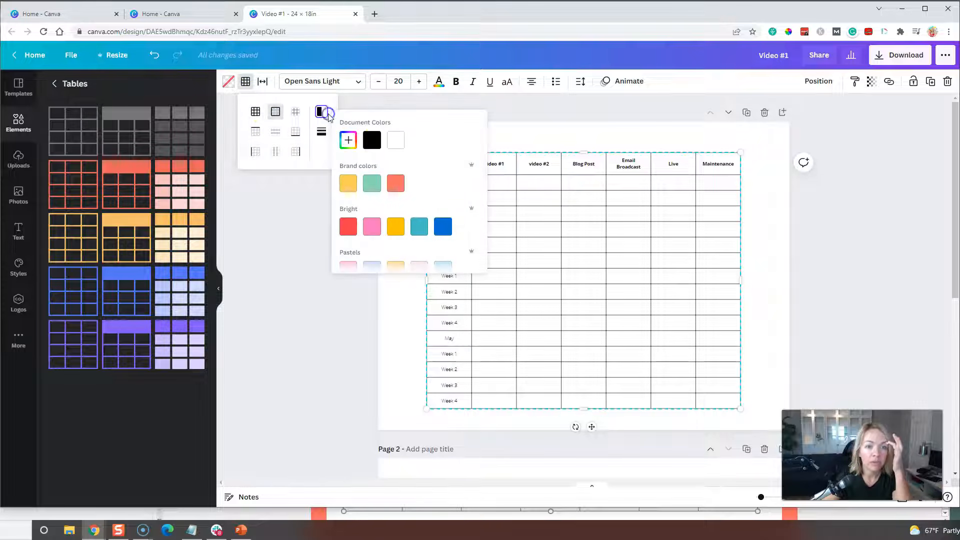
left_click(418, 279)
- Set the outer borders of the video #1 header cell to black
left_click(487, 160)
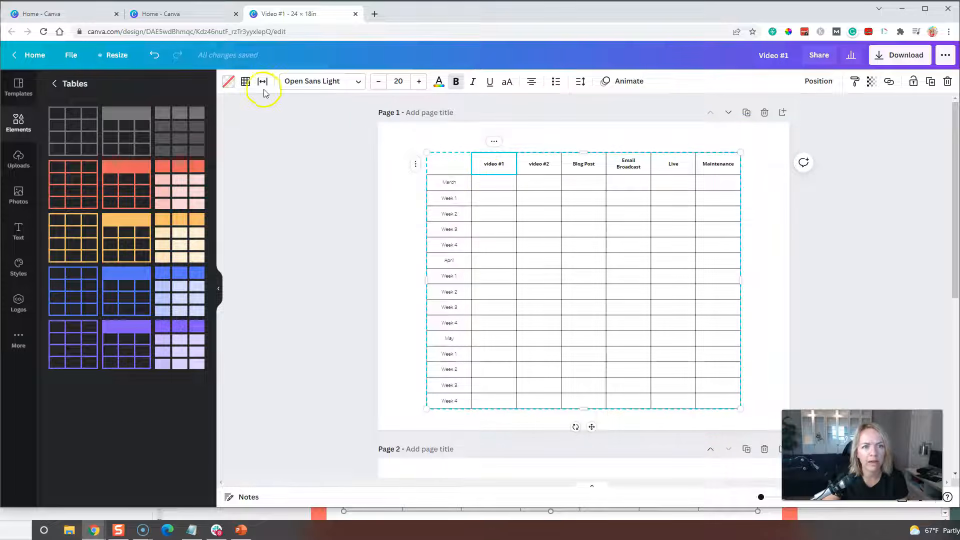
left_click(246, 82)
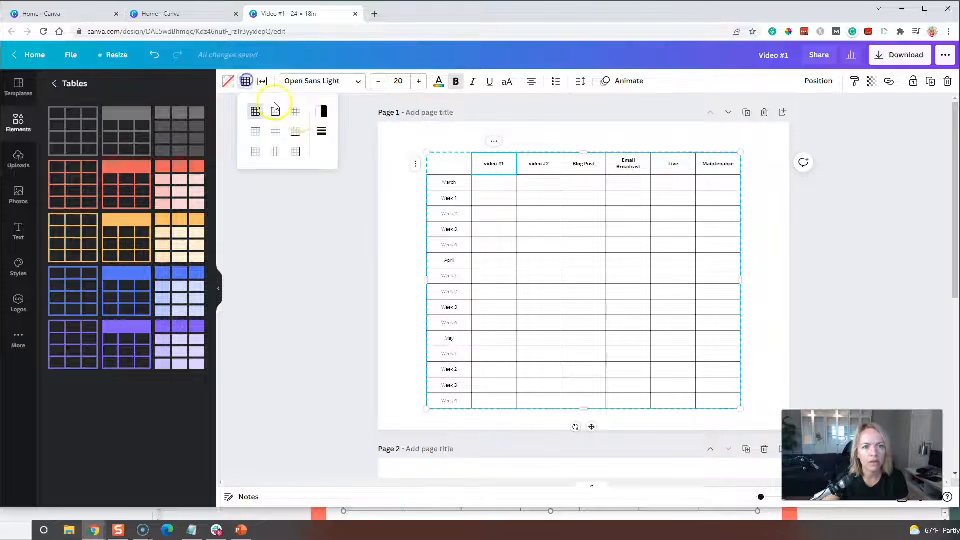
left_click(327, 113)
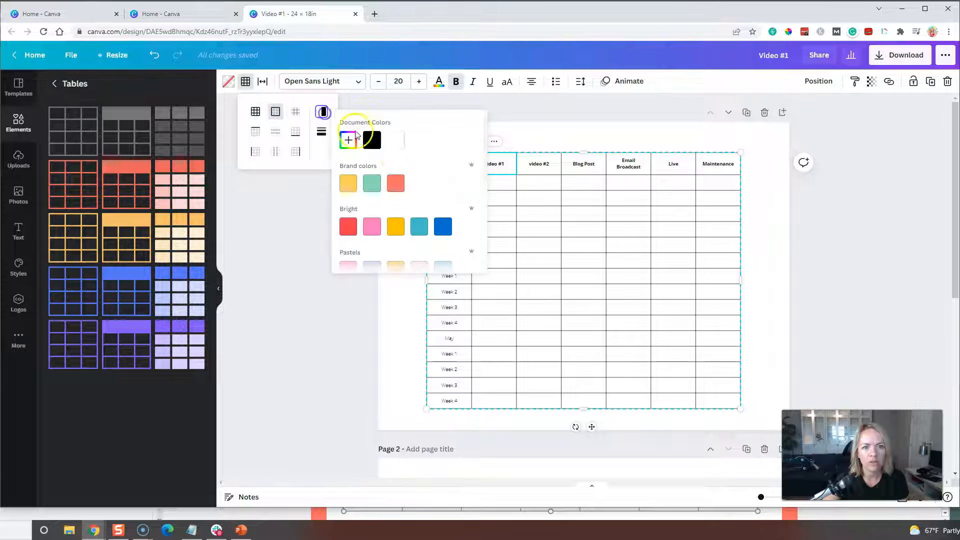
left_click(404, 294)
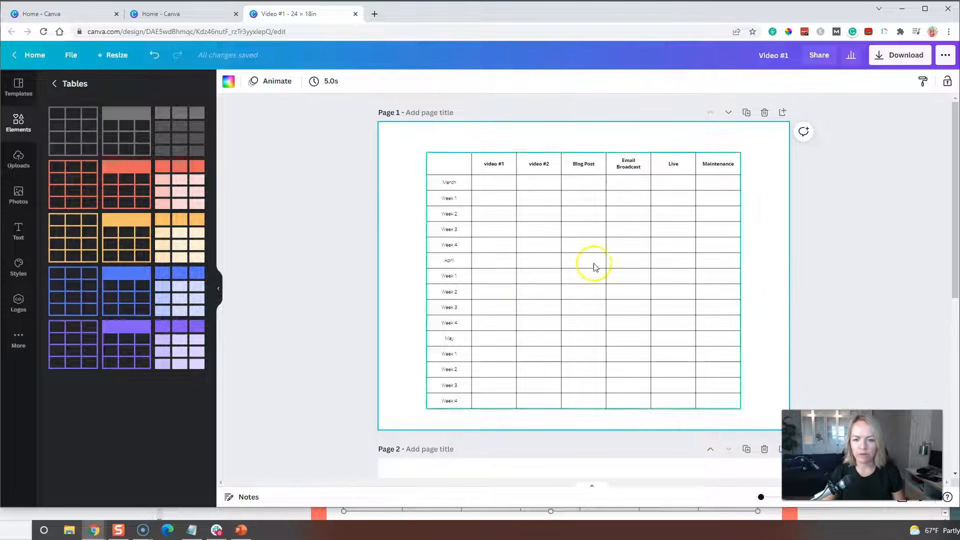
left_click(450, 160)
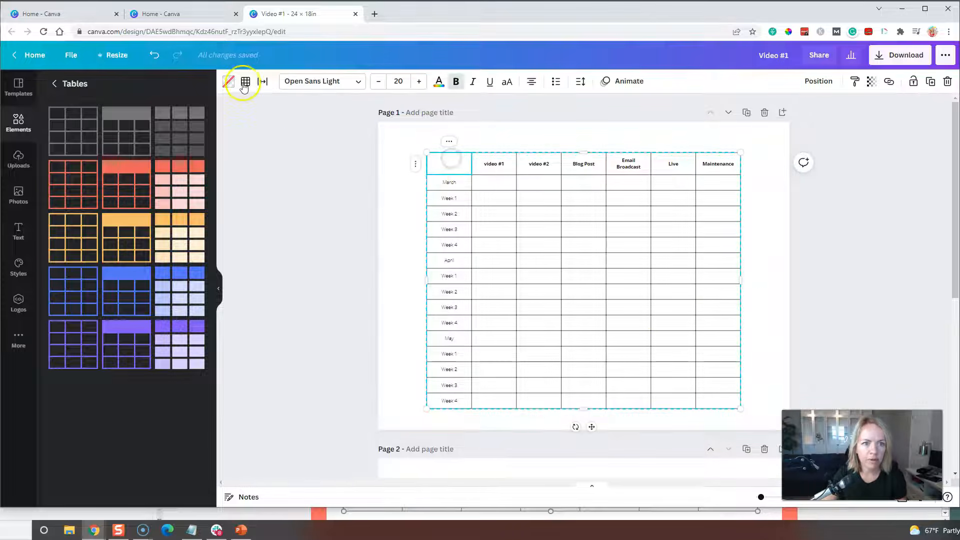
left_click(261, 84)
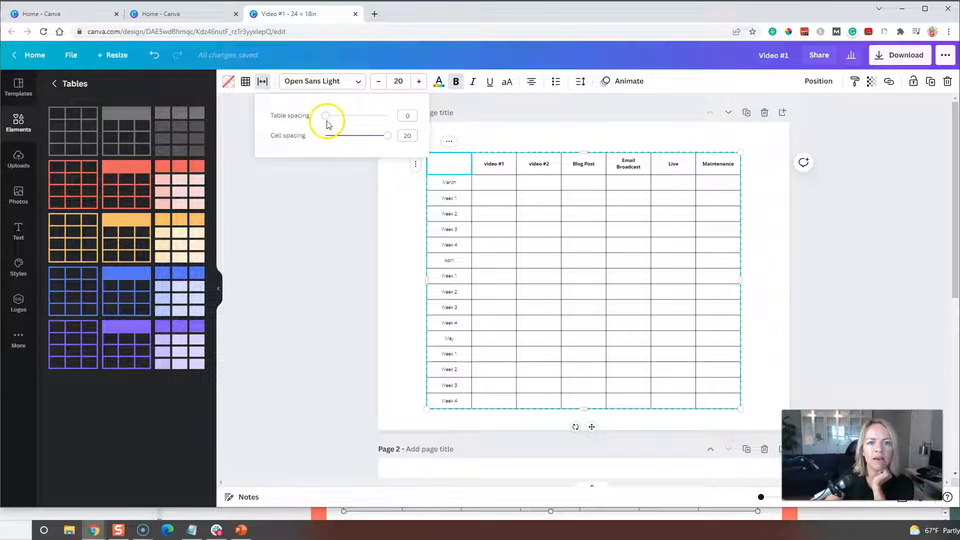
left_click_drag(328, 119, 292, 110)
left_click(409, 242)
- Fill the entire March row with the coral brand colour
left_click(445, 182)
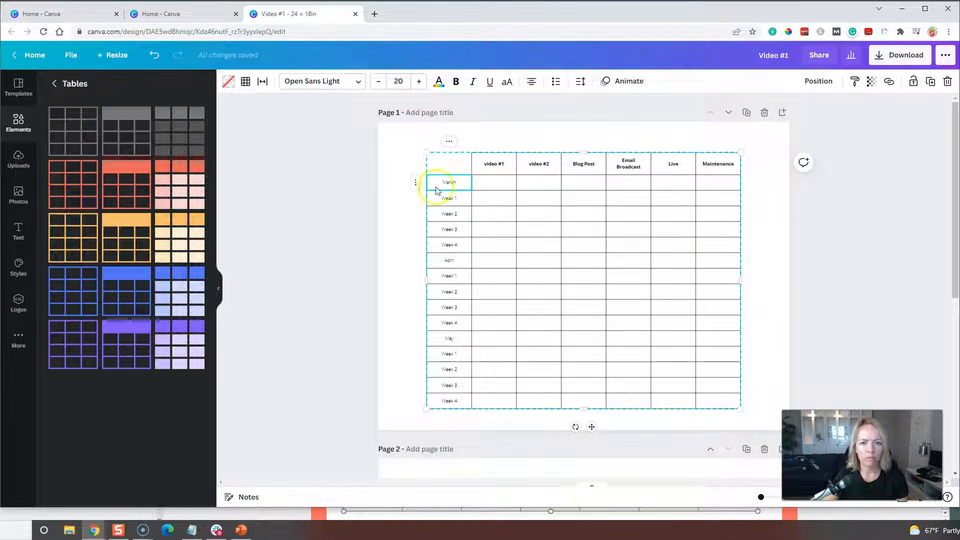
left_click(716, 188, "shift")
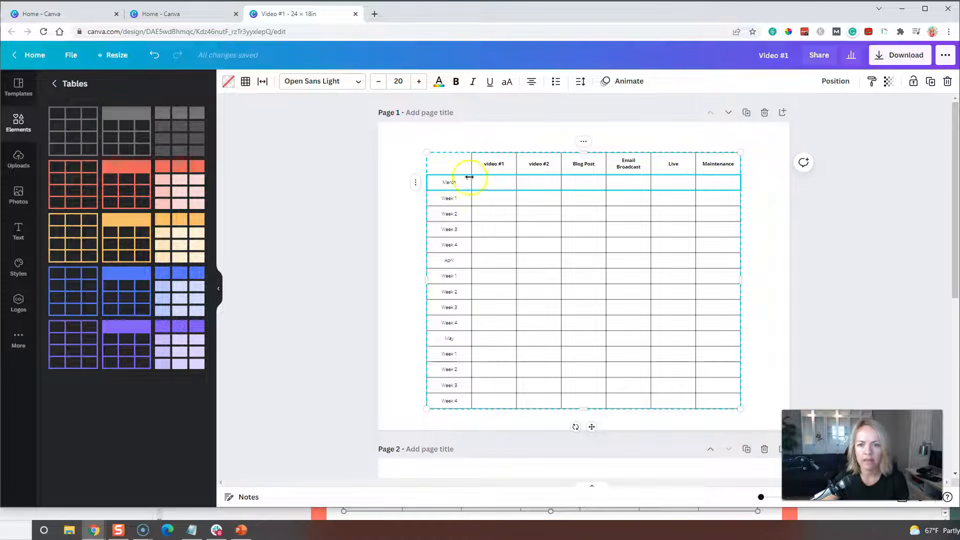
left_click(228, 81)
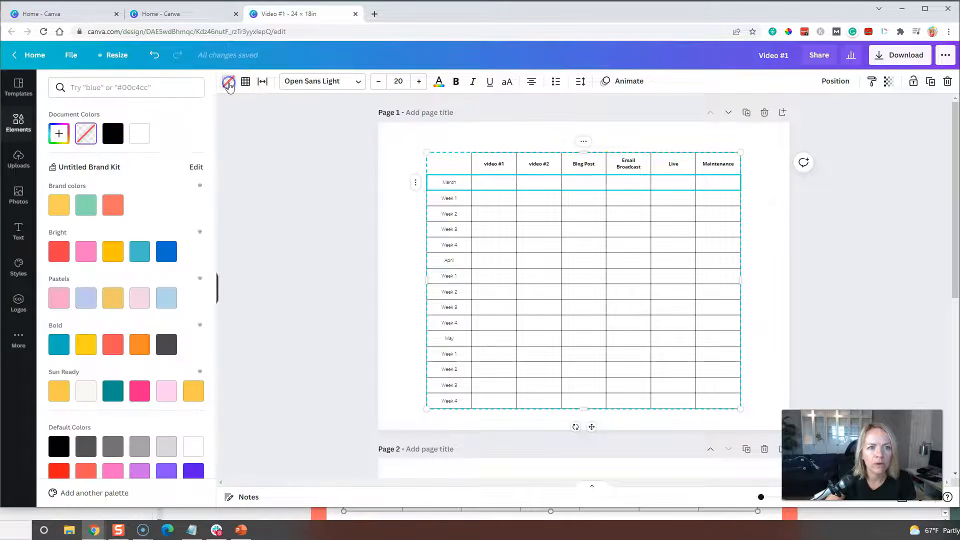
left_click(112, 208)
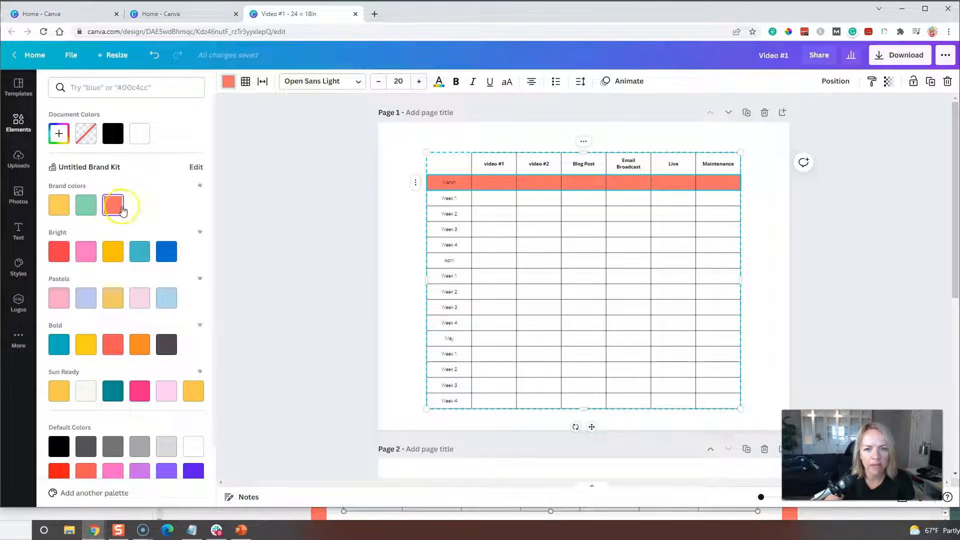
- Make the March row's text bold and set its font size to 27
left_click(420, 81)
left_click(420, 81)
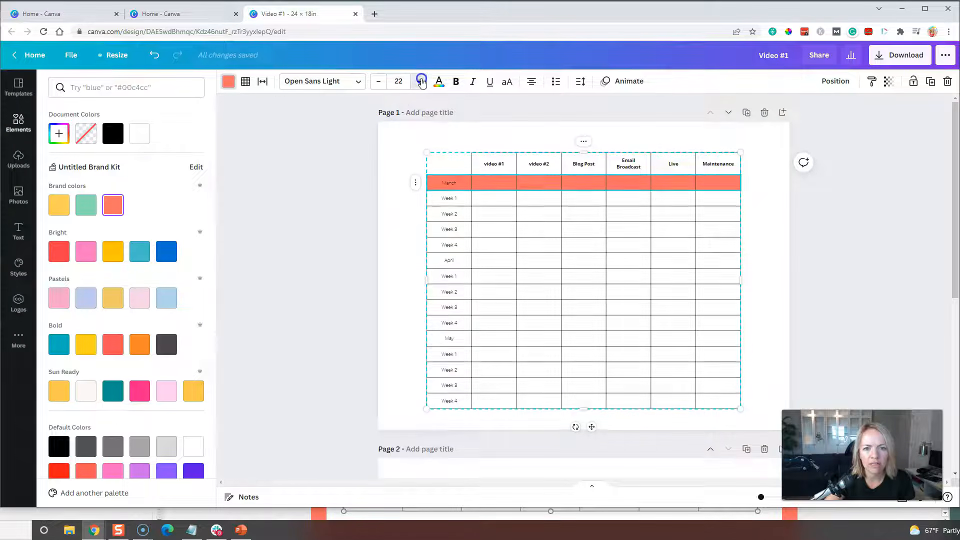
left_click(420, 81)
left_click(420, 81)
left_click(420, 81)
left_click(420, 81)
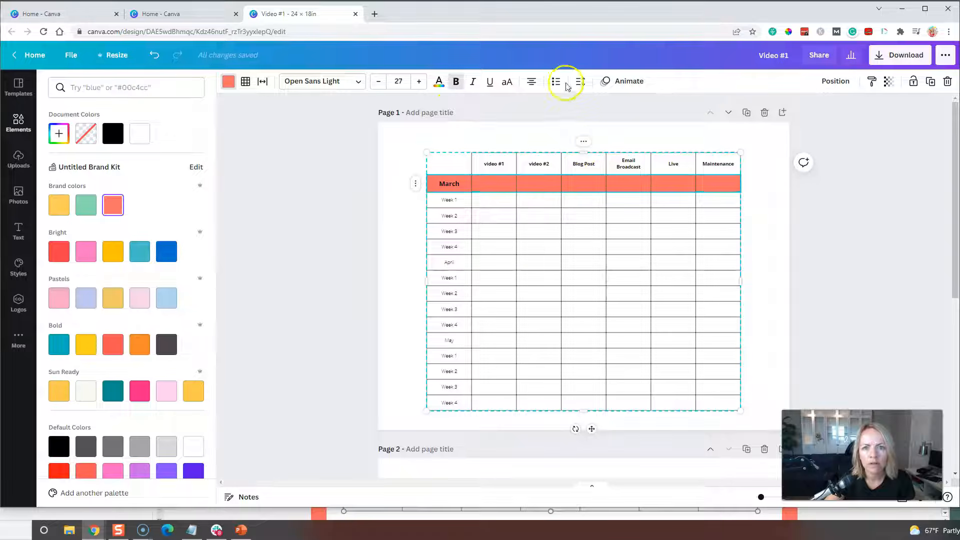
- Colour the outer borders of the March row coral to match its fill
left_click(245, 82)
left_click(262, 82)
left_click(250, 82)
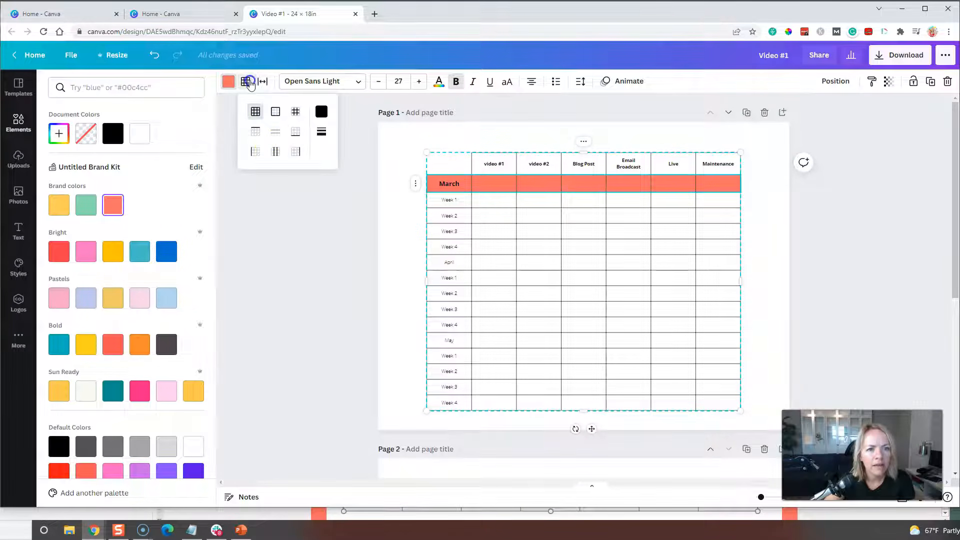
left_click(278, 116)
left_click(321, 111)
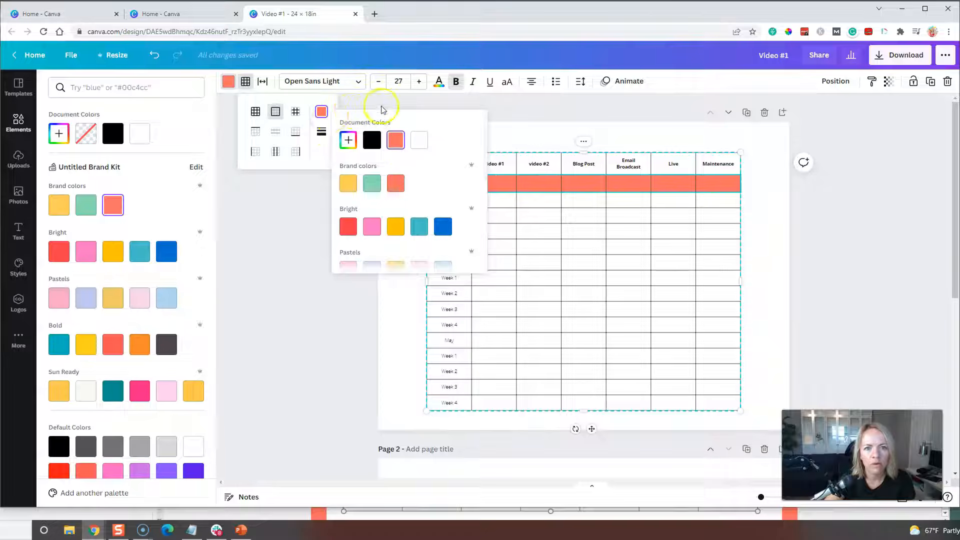
left_click(384, 104)
left_click(497, 125)
left_click(773, 192)
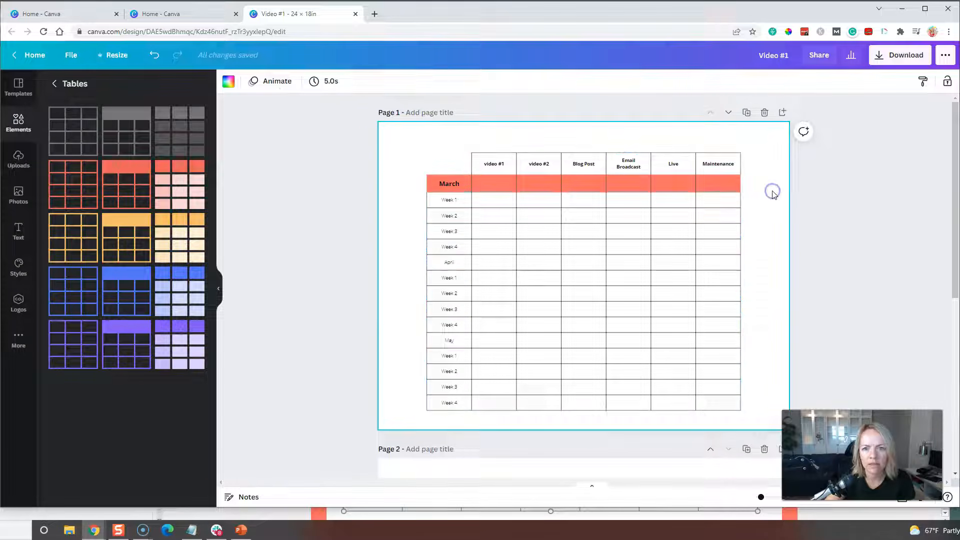
left_click(472, 191)
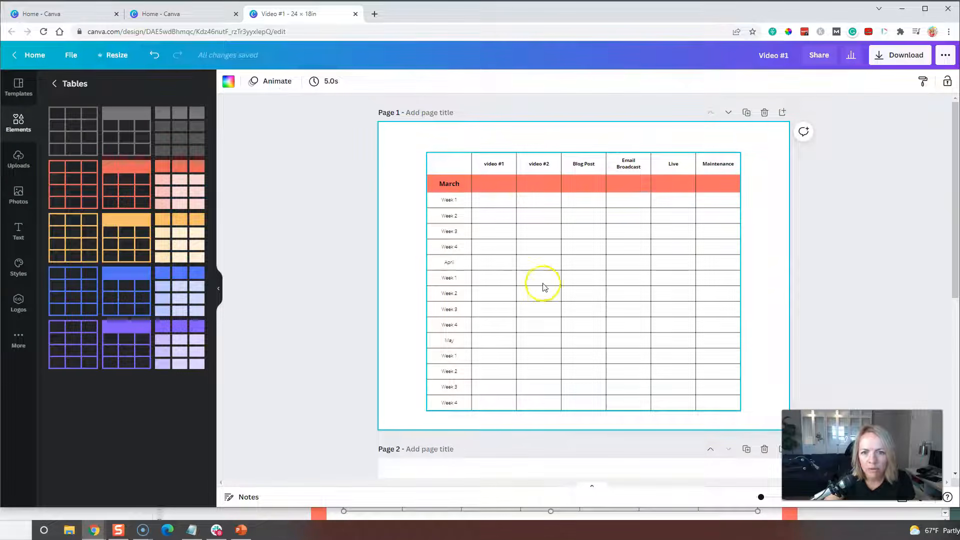
- Fill the entire April row with the same coral colour and make its text bold
left_click(445, 263)
left_click(714, 263, "shift")
left_click(230, 82)
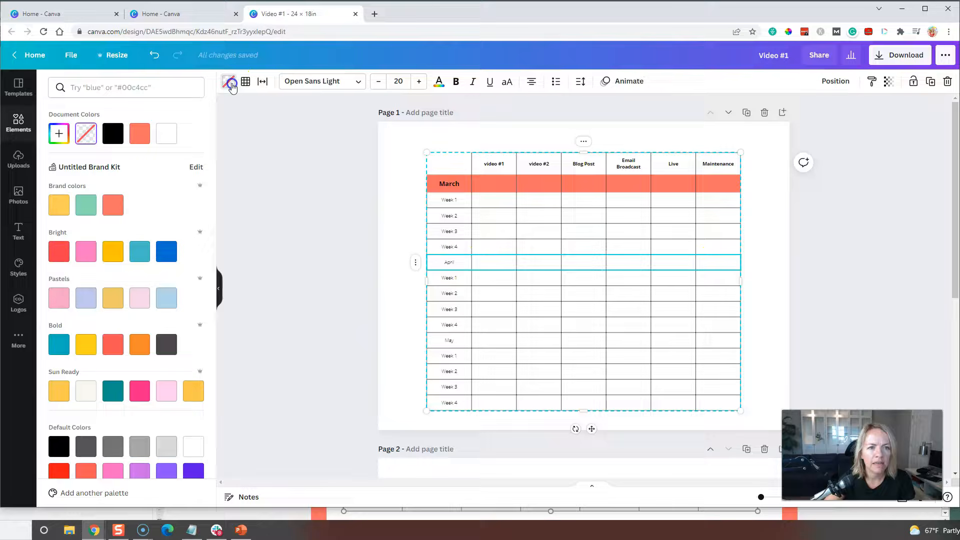
left_click(140, 133)
left_click(456, 82)
- Set the April label's font size to 27 to match the March label
left_click(457, 184)
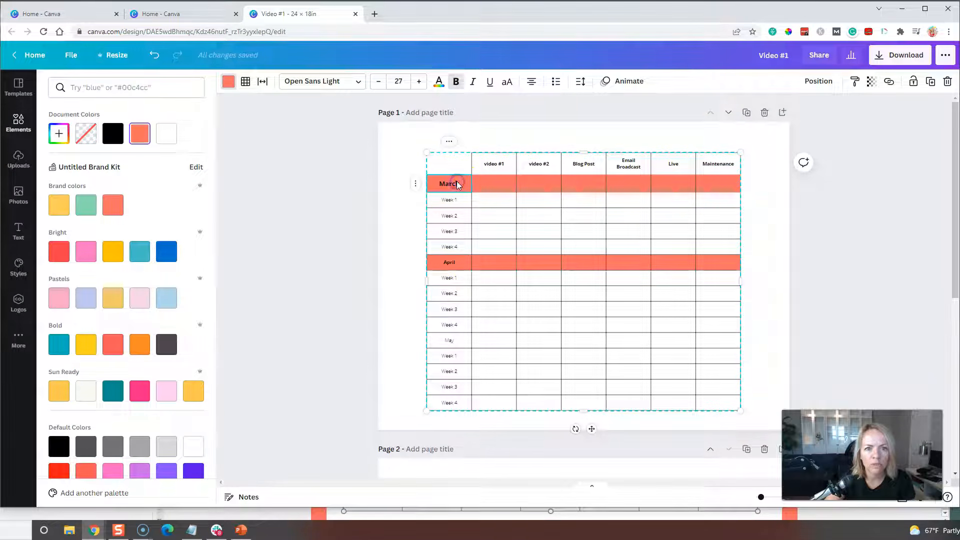
left_click(458, 273)
left_click(419, 82)
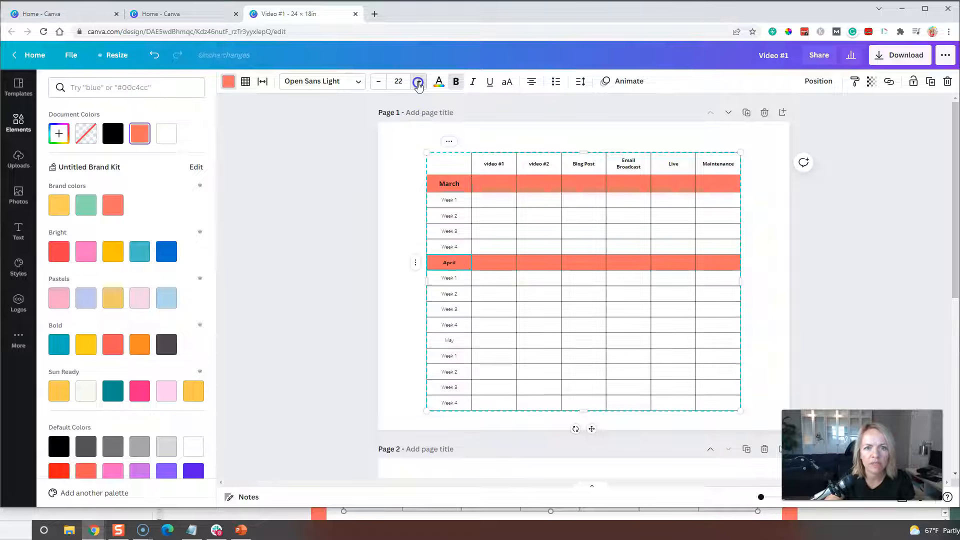
left_click(419, 81)
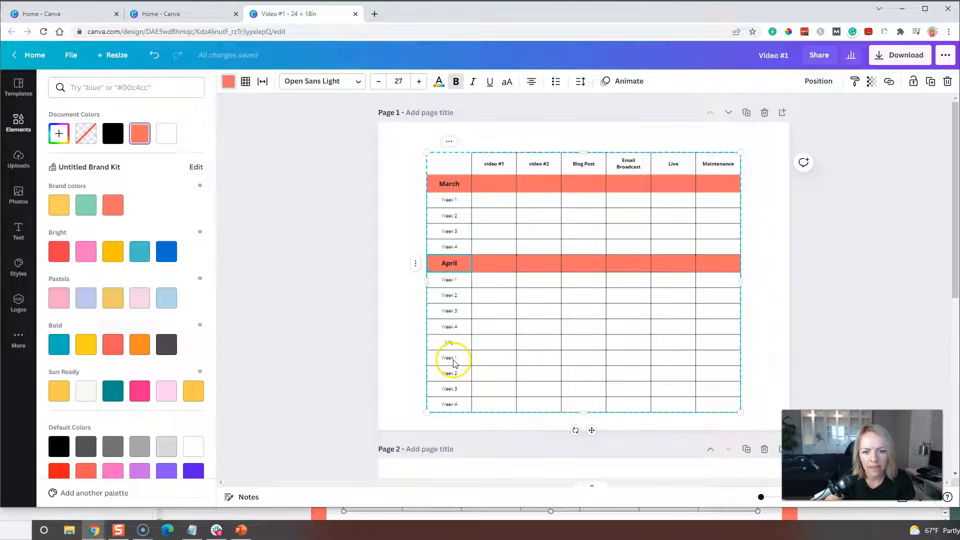
- Fill the entire May row with coral and set its text to bold at size 27
left_click_drag(456, 343, 727, 345)
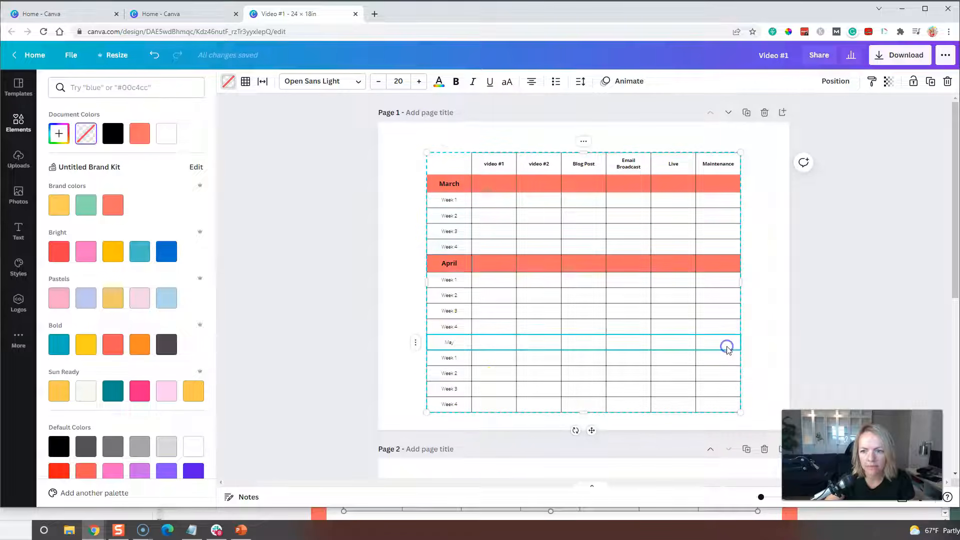
left_click(139, 133)
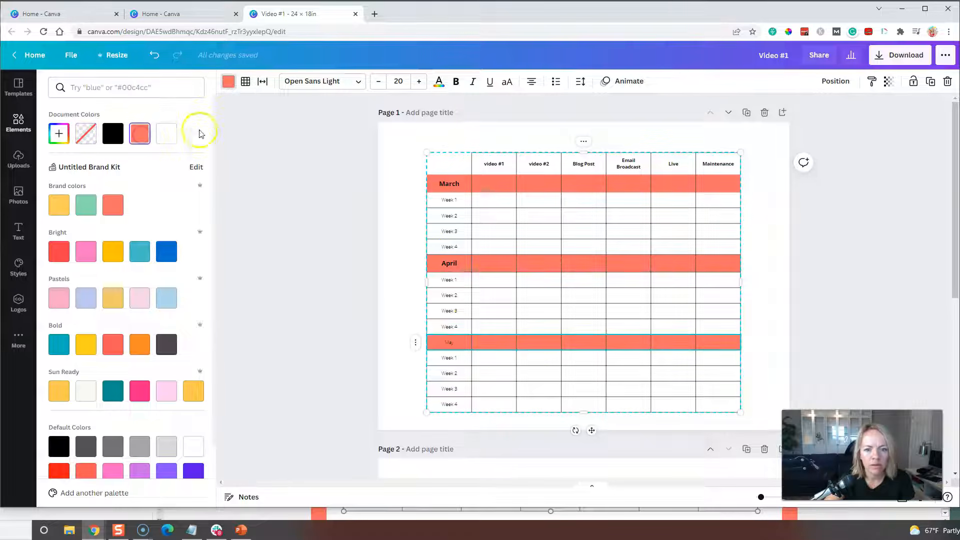
left_click(418, 81)
left_click(418, 81)
left_click(419, 81)
left_click(419, 81)
left_click(418, 81)
left_click(418, 82)
left_click(419, 81)
left_click(456, 81)
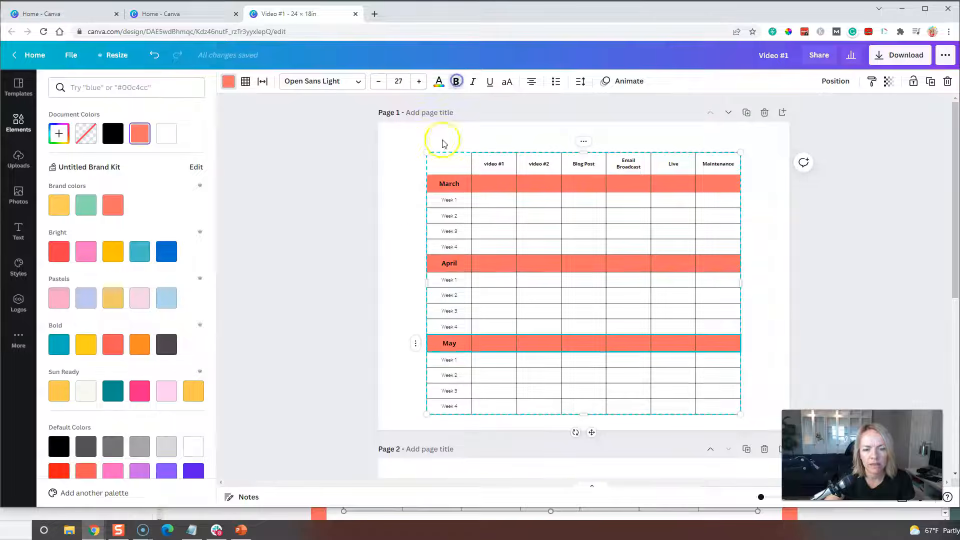
left_click(402, 243)
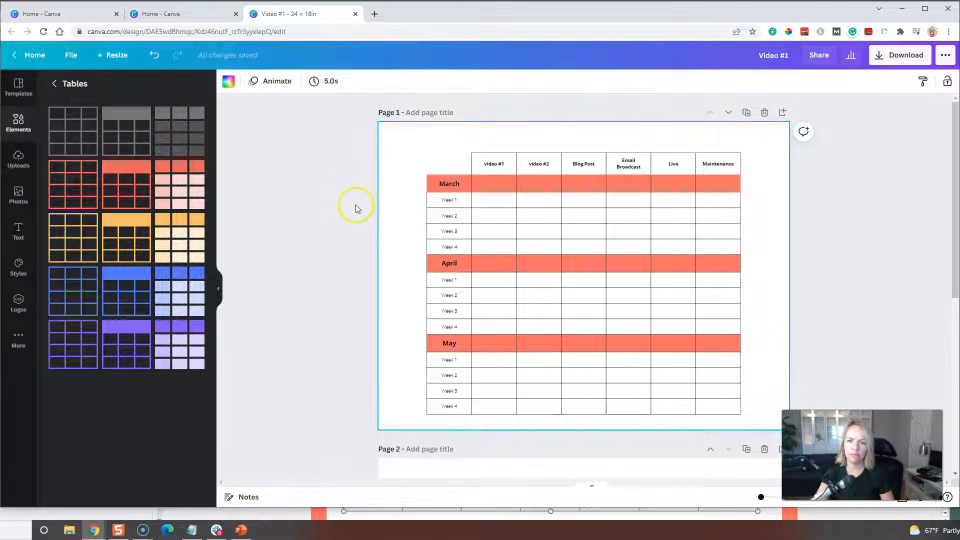
- Move the table slightly up and to the left on the page
left_click(655, 308)
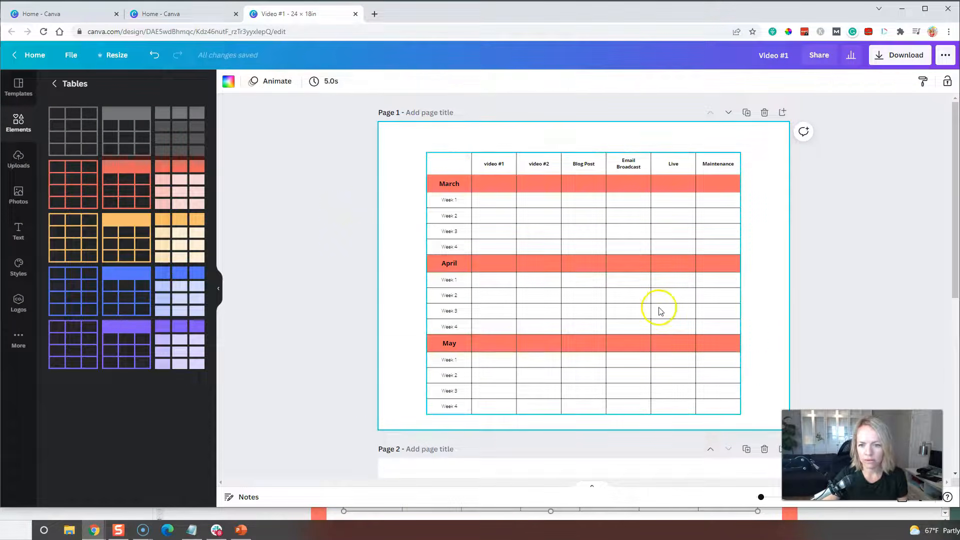
left_click(761, 296)
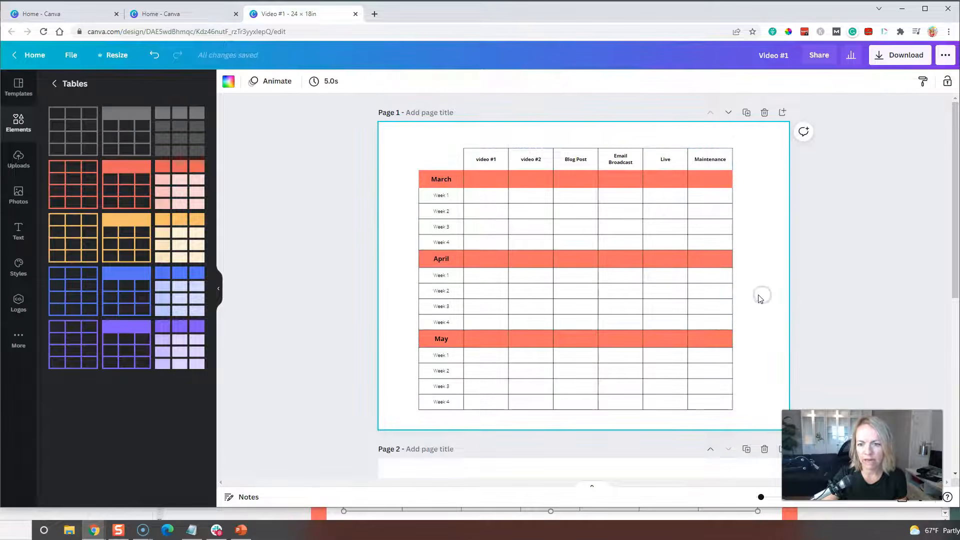
- Check the font in the PowerPoint reference plan, and set the text of the whole Canva table to Raleway
left_click(241, 529)
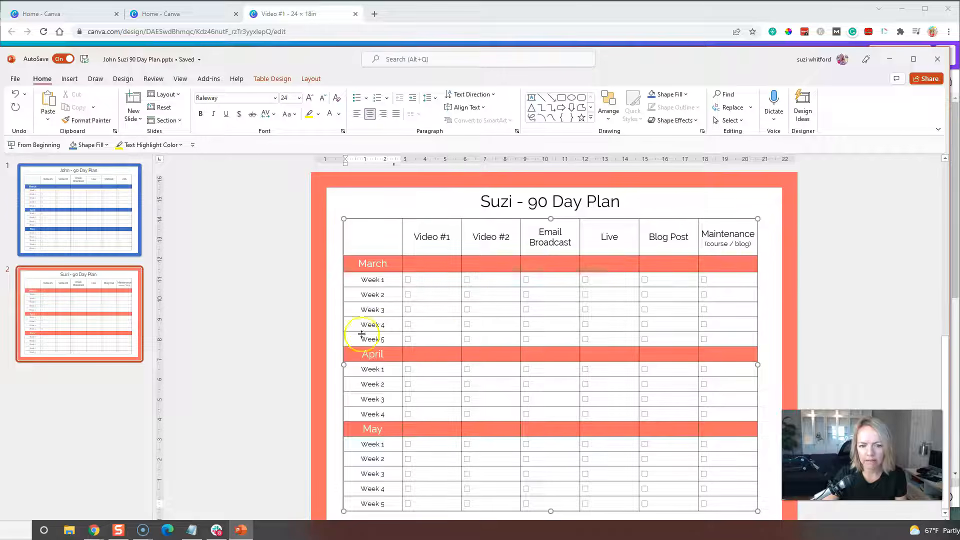
left_click(694, 14)
left_click(452, 165)
left_click(449, 159)
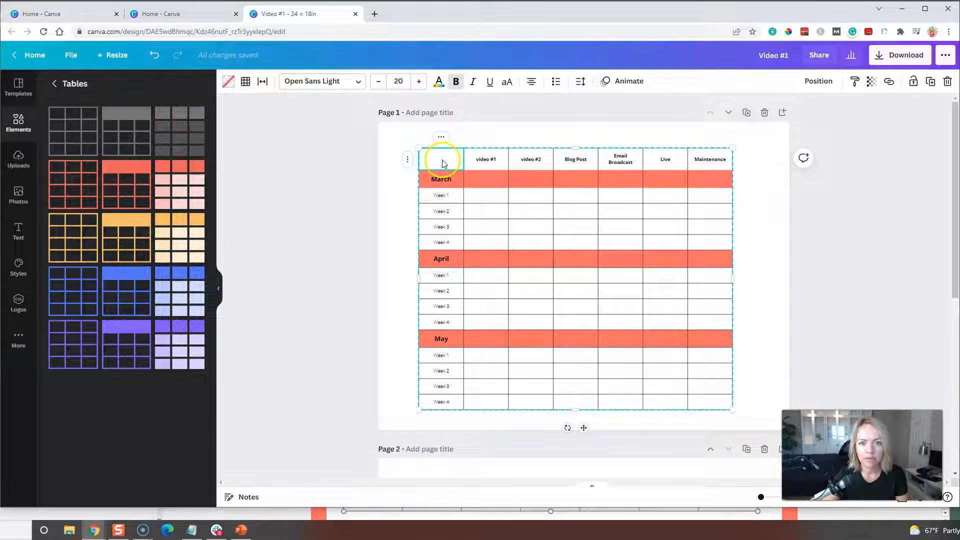
left_click(709, 402)
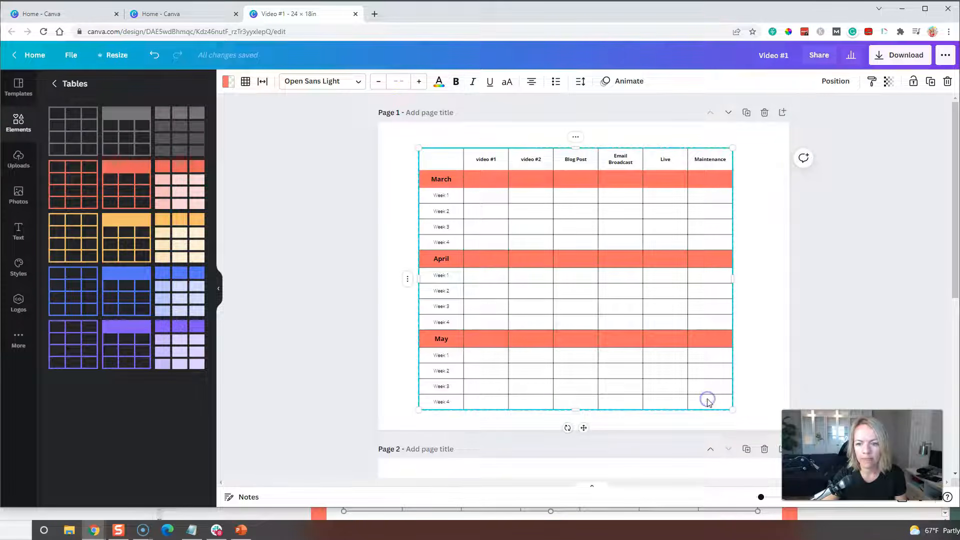
left_click(356, 81)
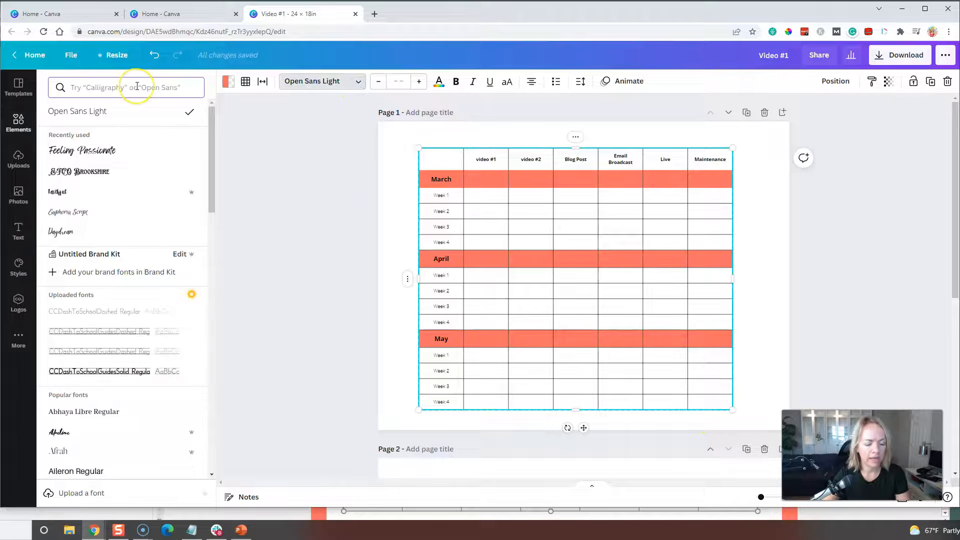
type("rale")
left_click(102, 133)
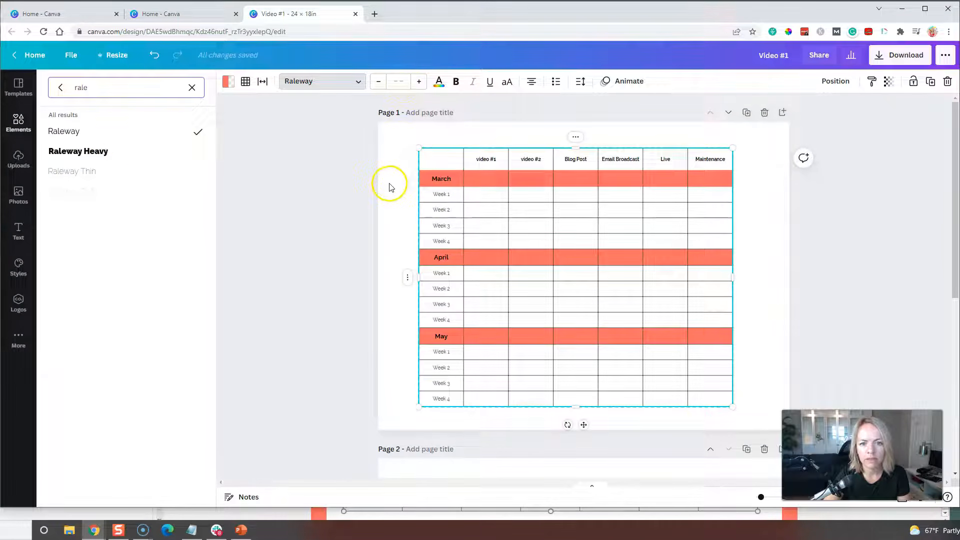
- Enlarge all table text by four sizes, giving 31 for the month labels and 24 for the week labels
left_click(419, 82)
left_click(419, 82)
left_click(419, 82)
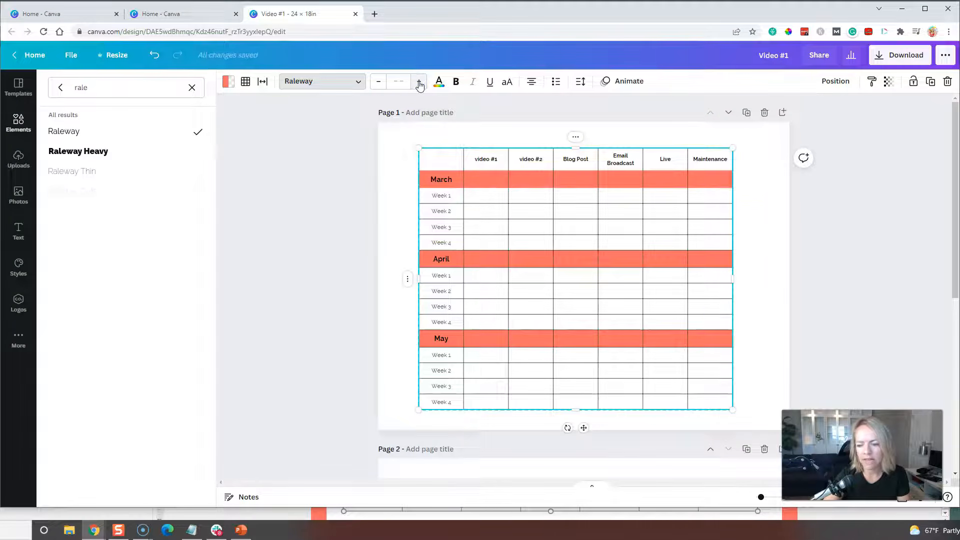
left_click(418, 82)
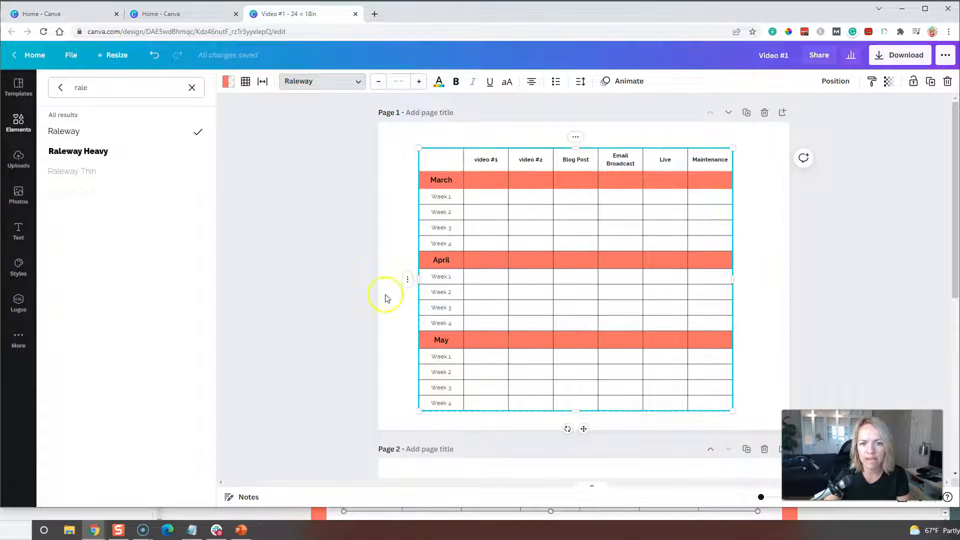
left_click(443, 181)
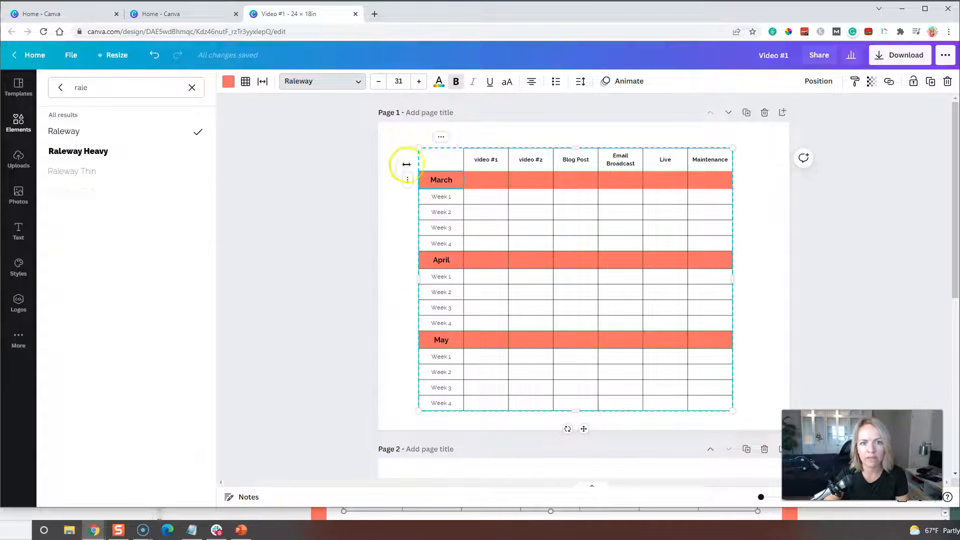
left_click(442, 200)
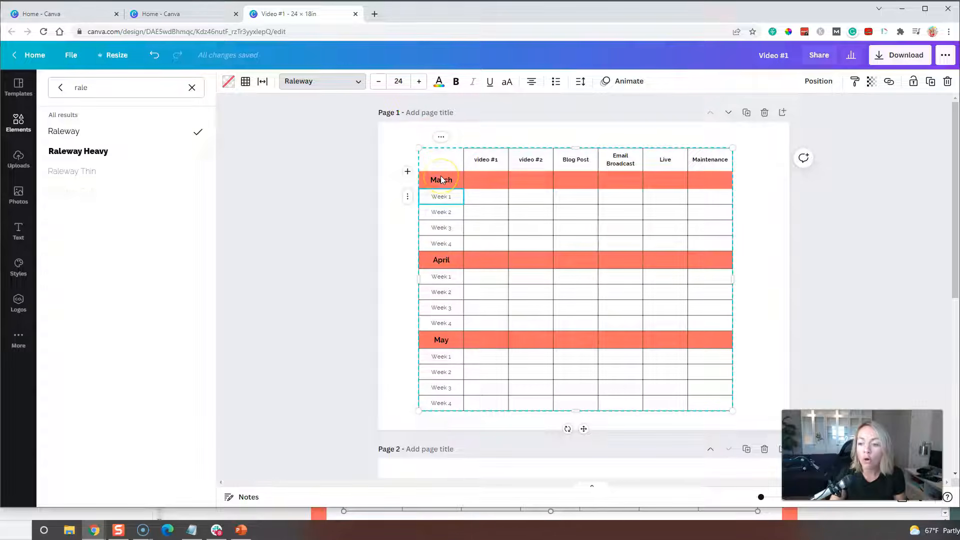
left_click(401, 158)
- Capitalise the first two content headers as Video #1 and Video #2, and move the table slightly down and to the right
left_click_drag(502, 157, 473, 162)
type("Video")
left_click(533, 160)
type("Vid")
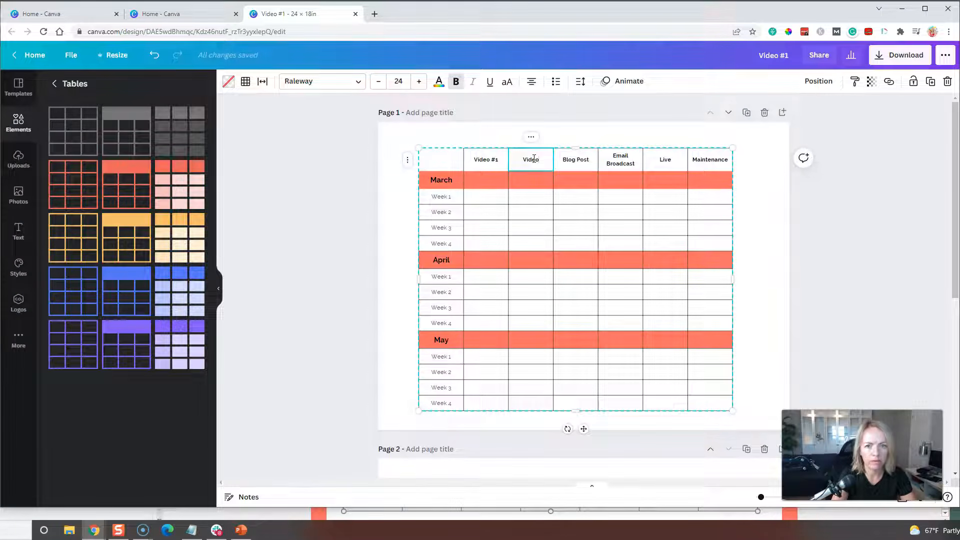
left_click(780, 215)
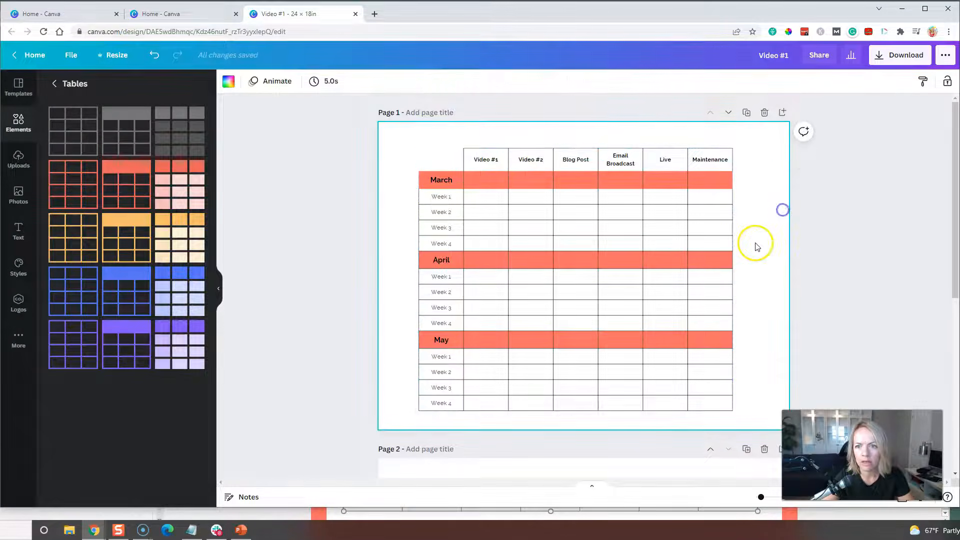
left_click_drag(613, 292, 616, 298)
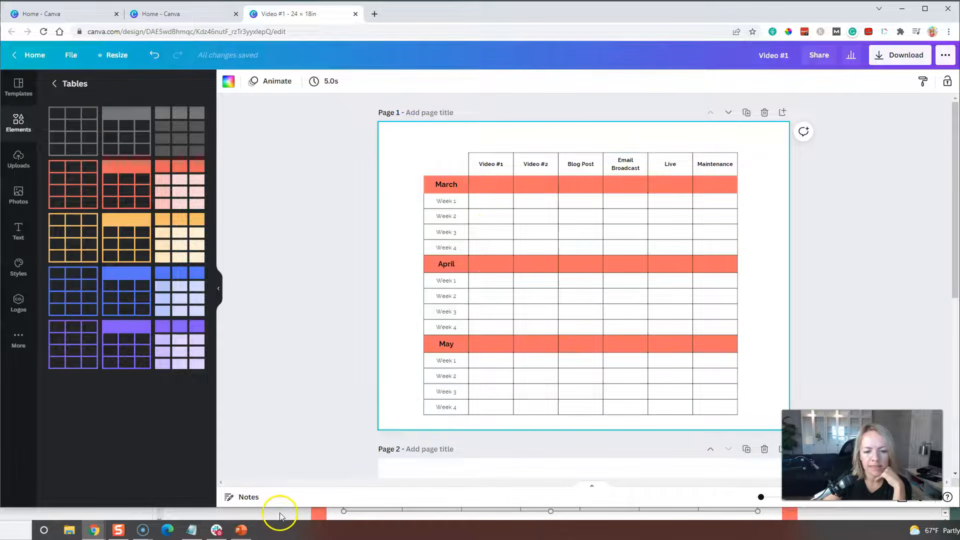
- Examine in the PowerPoint reference plan how the checkboxes of the week cells are made with bullets, and return to Canva
left_click(280, 516)
left_click(419, 282)
left_click(421, 279)
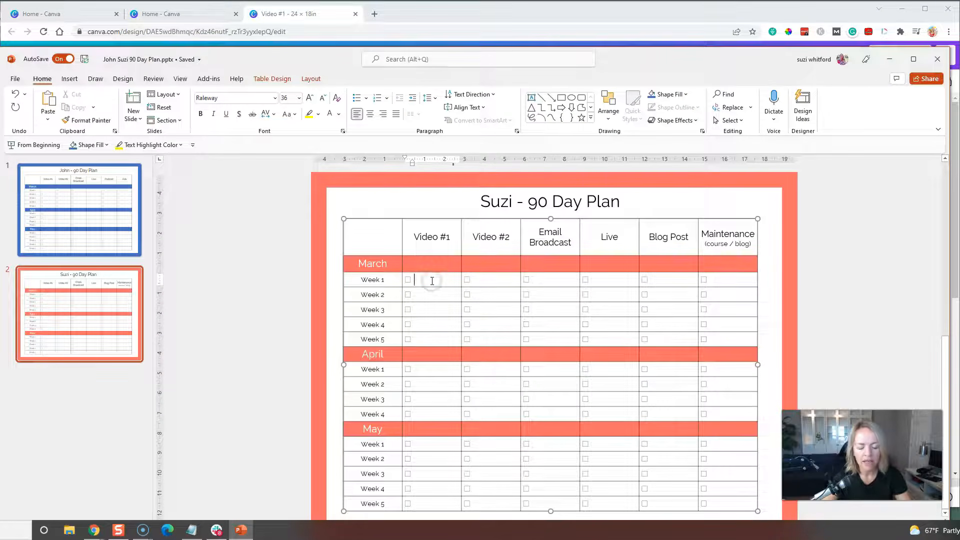
left_click(437, 284)
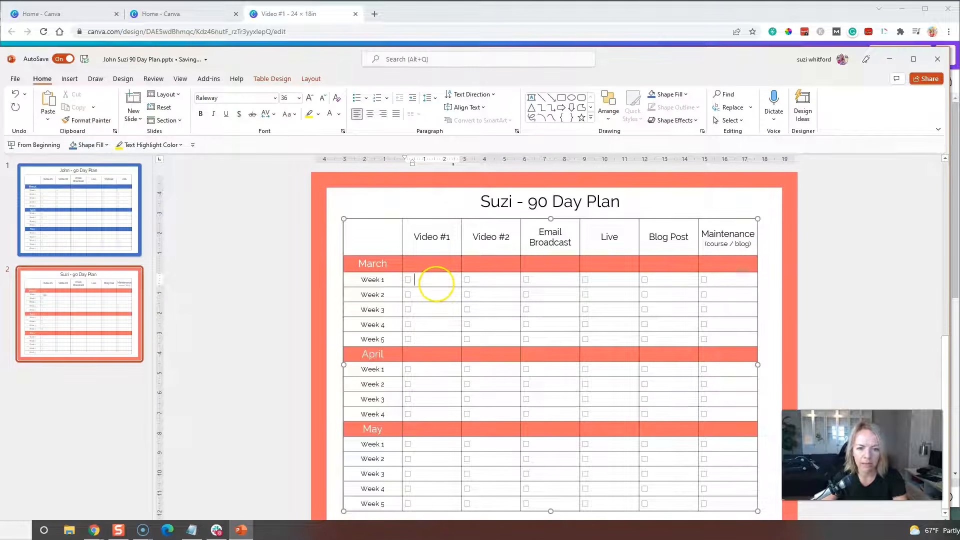
left_click(435, 293)
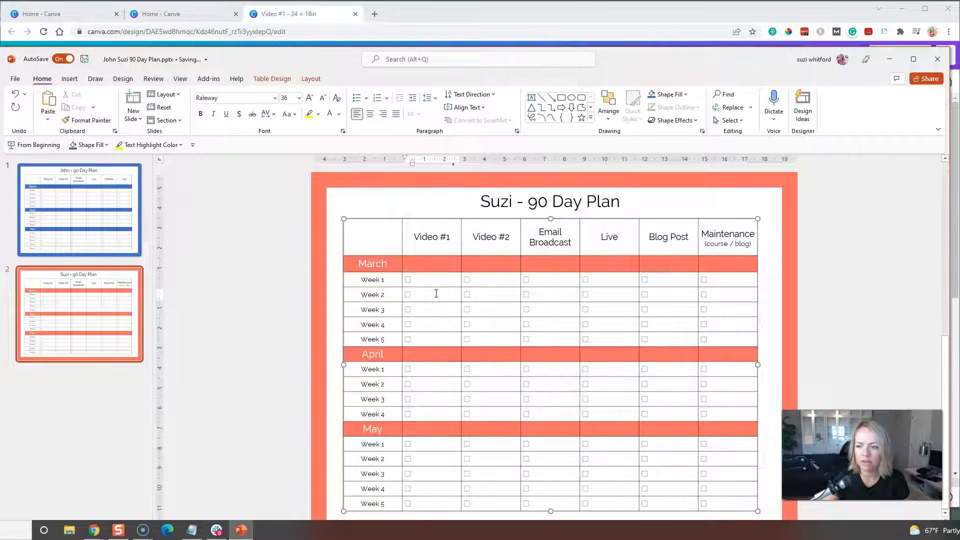
left_click(433, 309)
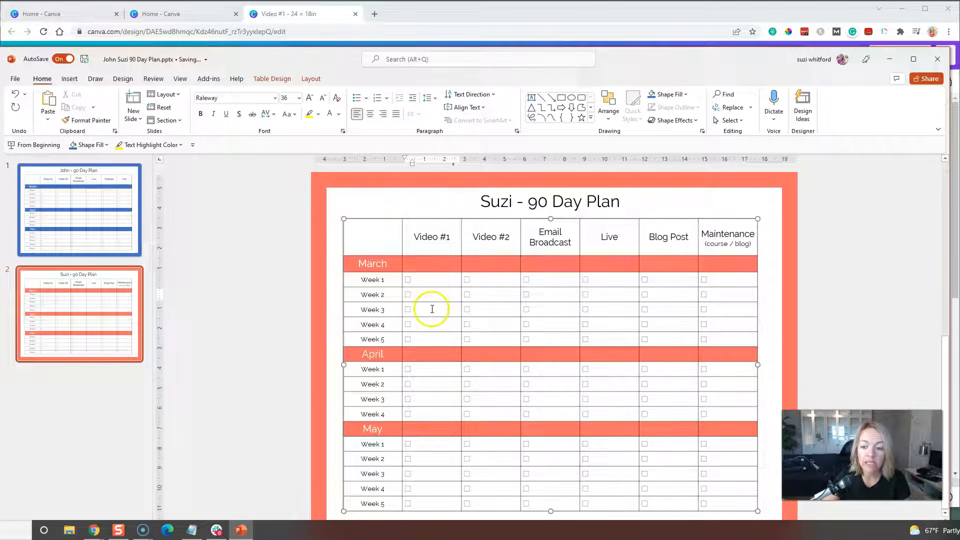
left_click(432, 284)
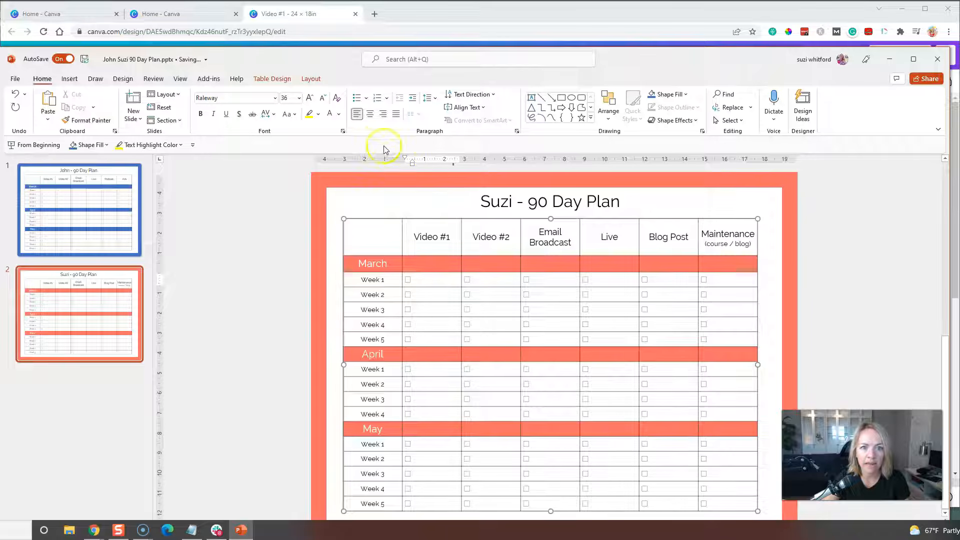
left_click(367, 99)
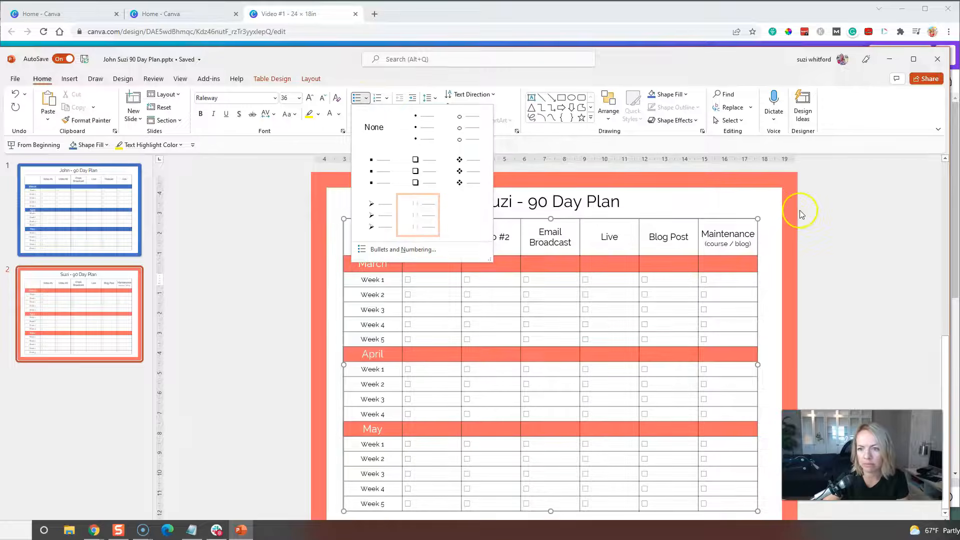
left_click(856, 207)
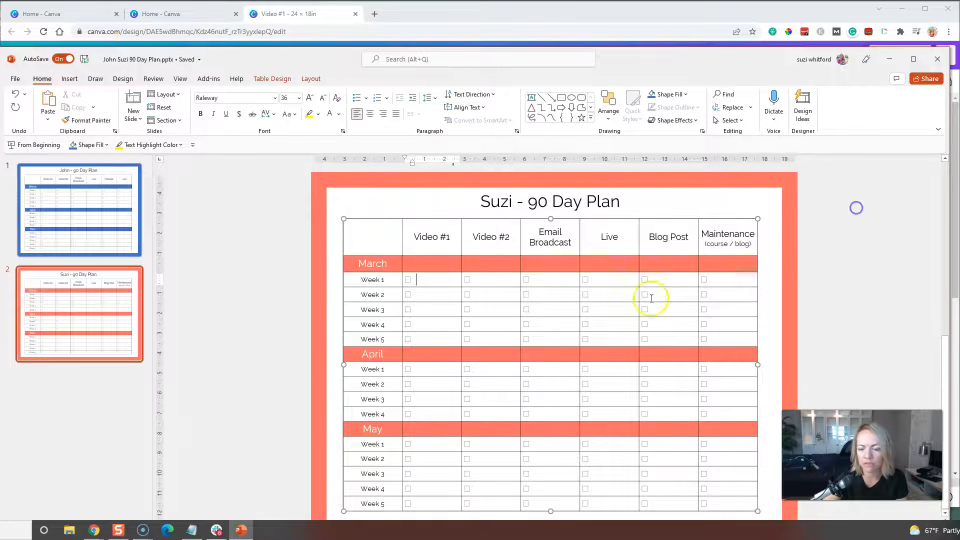
left_click(889, 59)
- Search the elements for "square", add an outlined square, and shrink it to a checkbox in the March Week 1 cell under Video #1
left_click(494, 202)
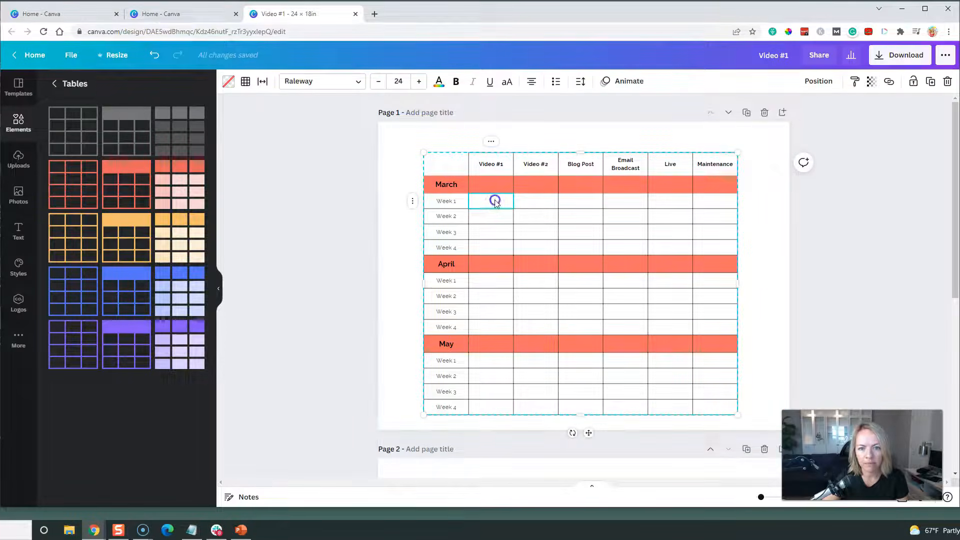
left_click(561, 81)
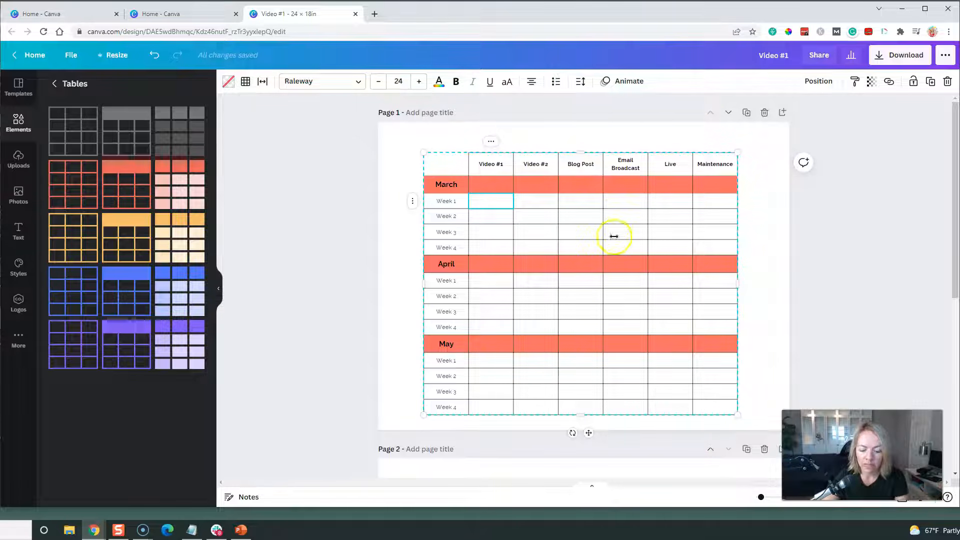
left_click(19, 120)
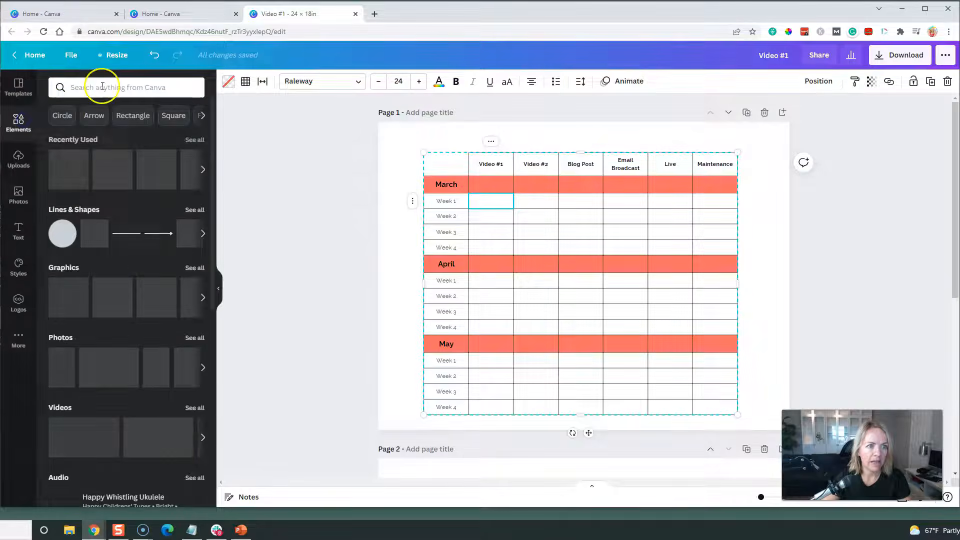
left_click(100, 86)
type("square")
key("Return")
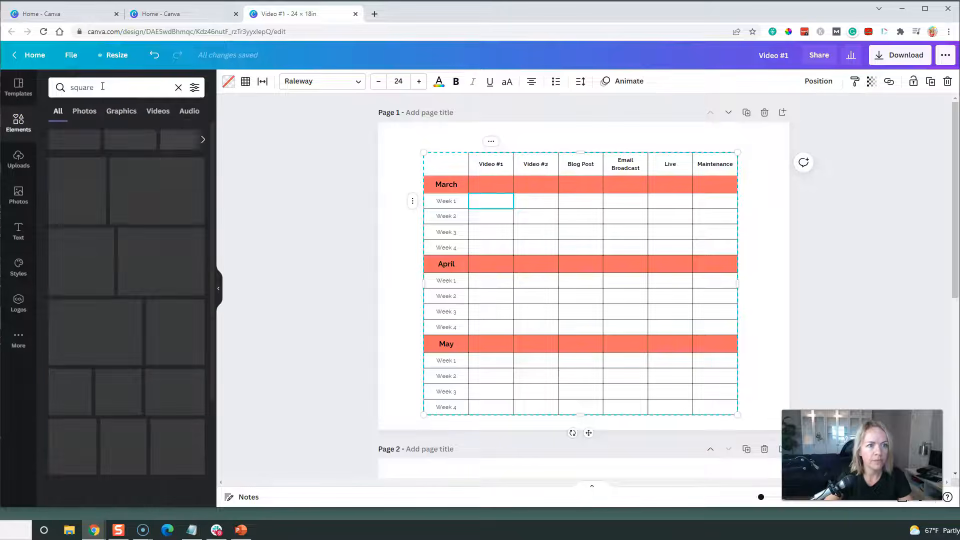
left_click(122, 189)
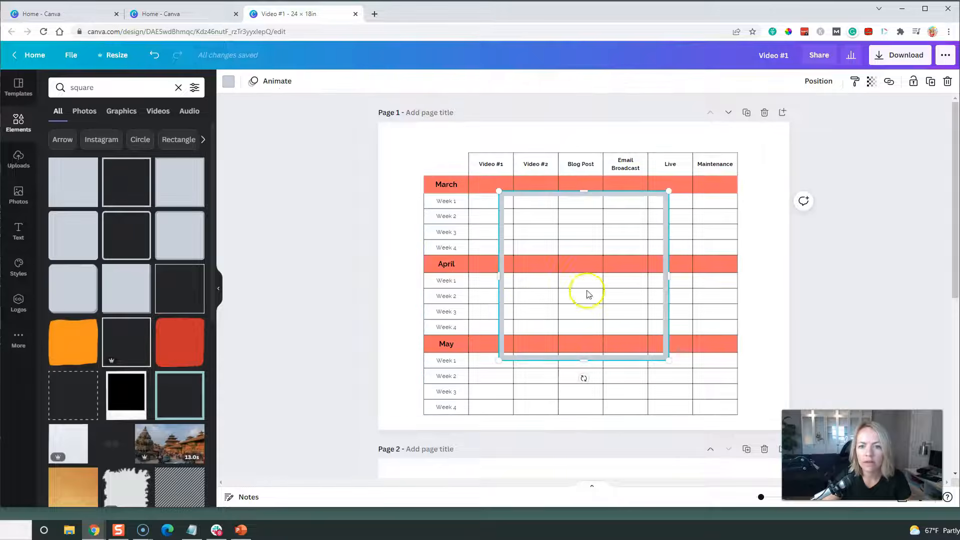
left_click_drag(670, 364, 486, 223)
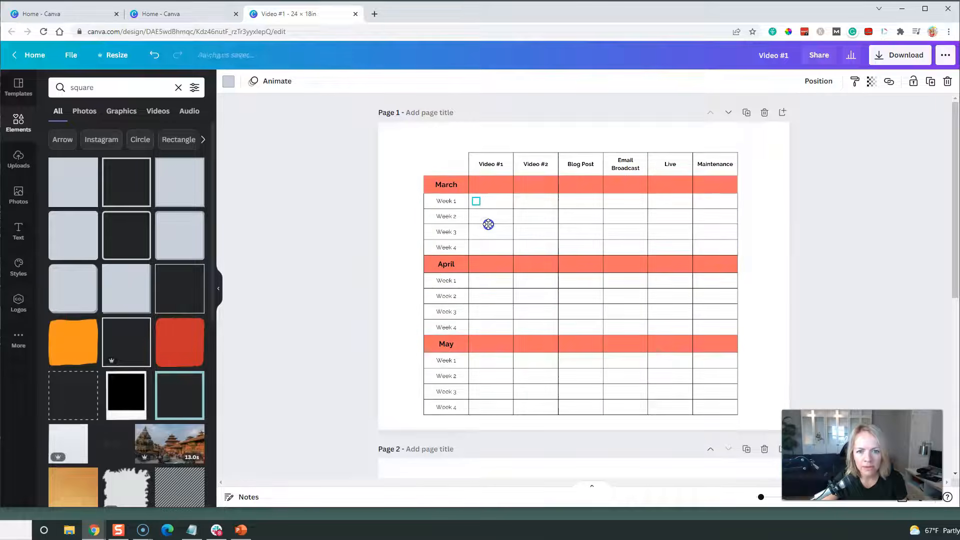
- Colour the checkbox square black, and compare it with the checkboxes in the PowerPoint reference plan
left_click(228, 82)
left_click(85, 133)
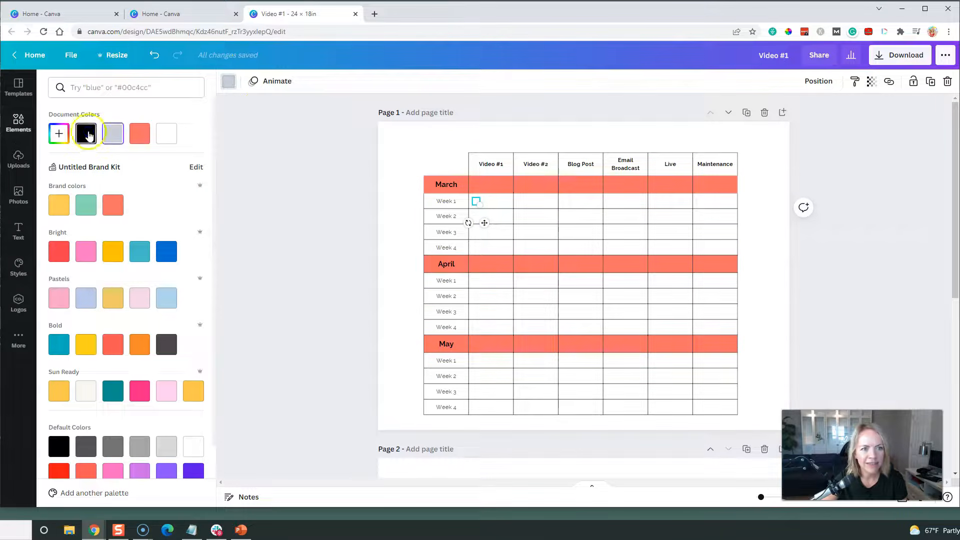
left_click(379, 271)
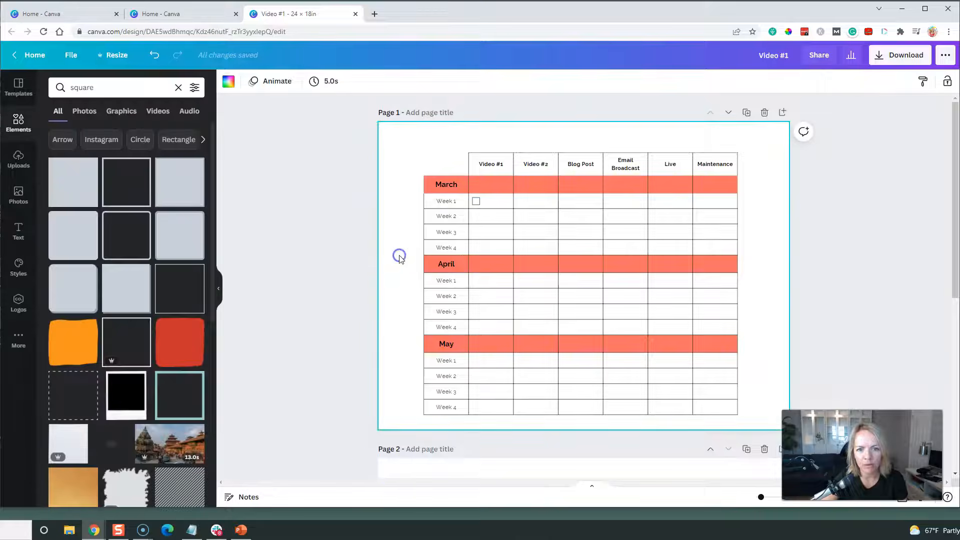
left_click(240, 530)
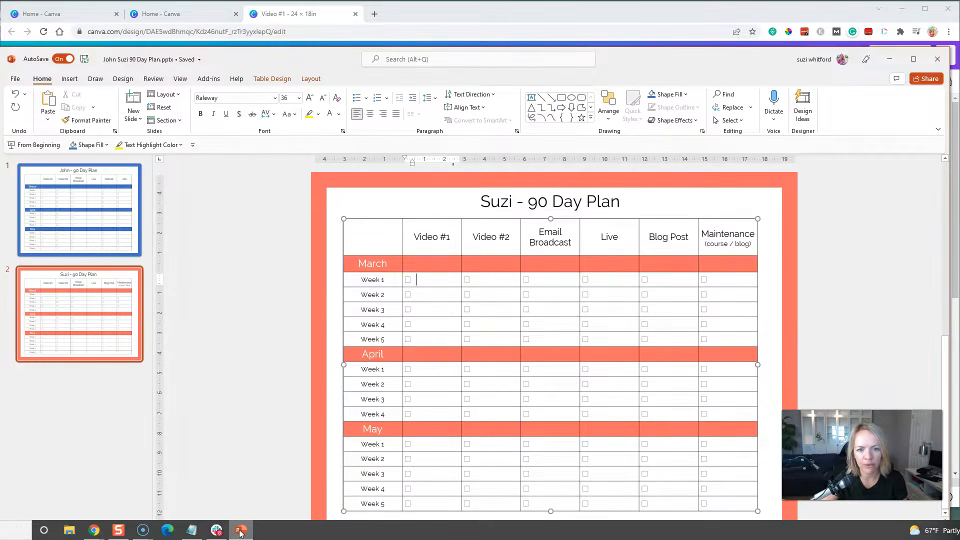
left_click(240, 531)
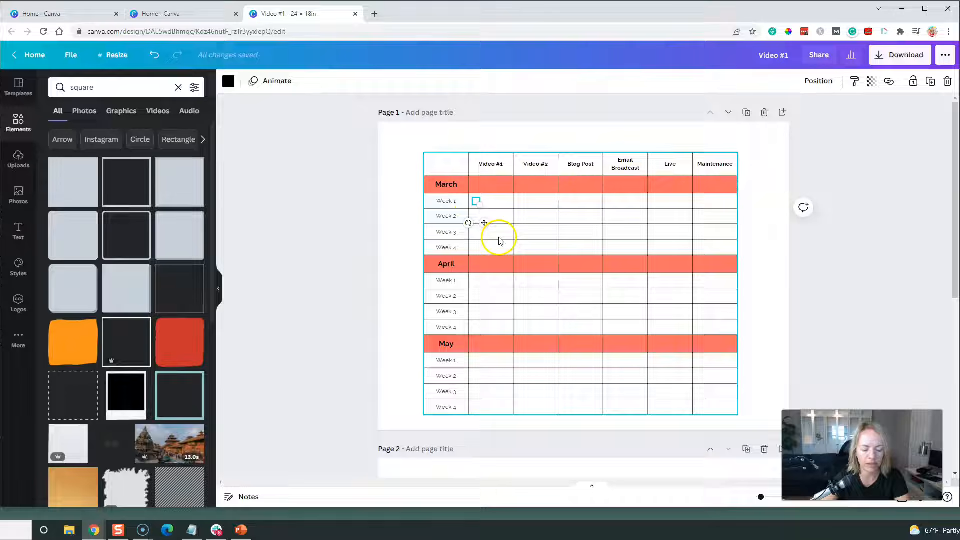
- Copy the checkbox into the March Week 2, Week 3 and Week 4 cells under Video #1
left_click_drag(484, 223, 487, 235)
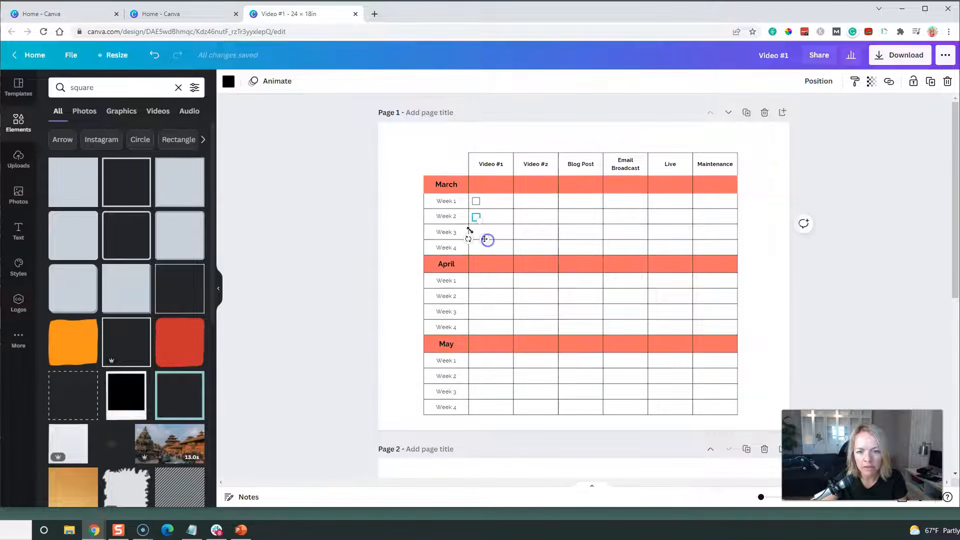
left_click(354, 195)
left_click(475, 217)
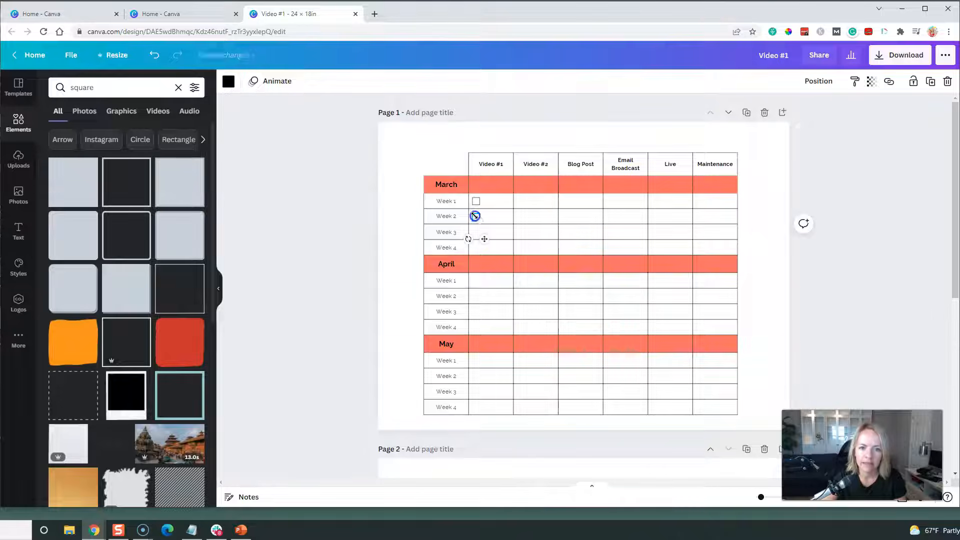
key("ctrl+v")
left_click_drag(488, 245, 486, 270)
key("ctrl+v")
- Copy the Video #1 checkboxes of March Weeks 1 to 4 into the matching cells under Video #2
left_click(476, 201)
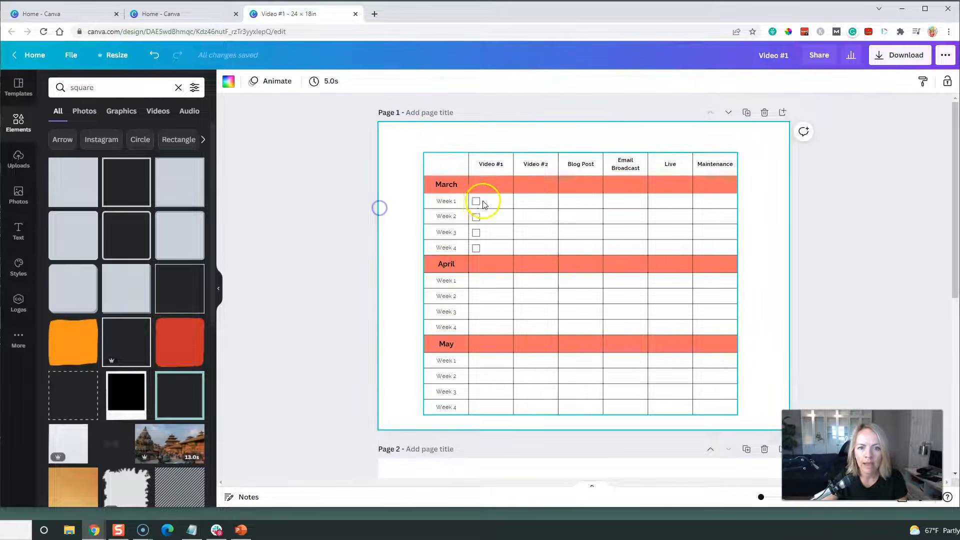
left_click(478, 231, "shift")
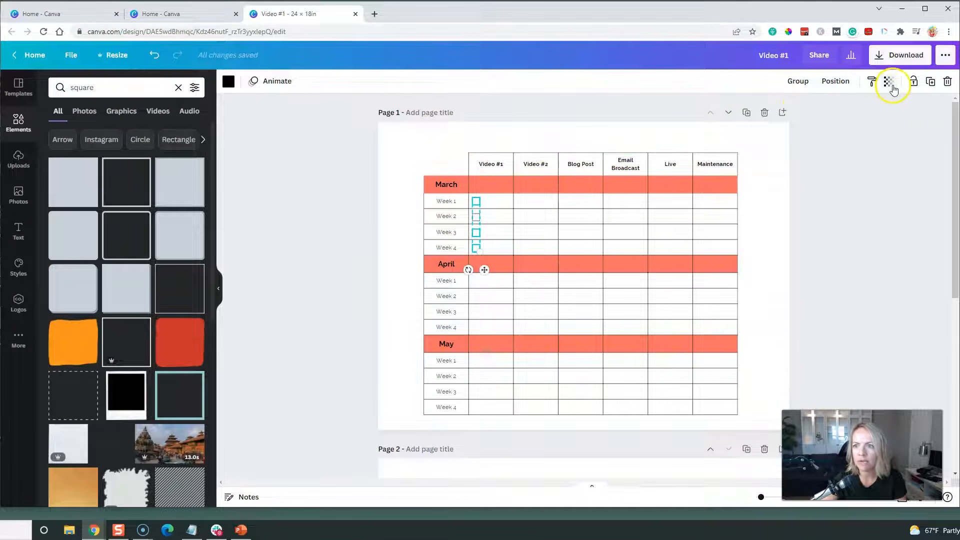
left_click(930, 87)
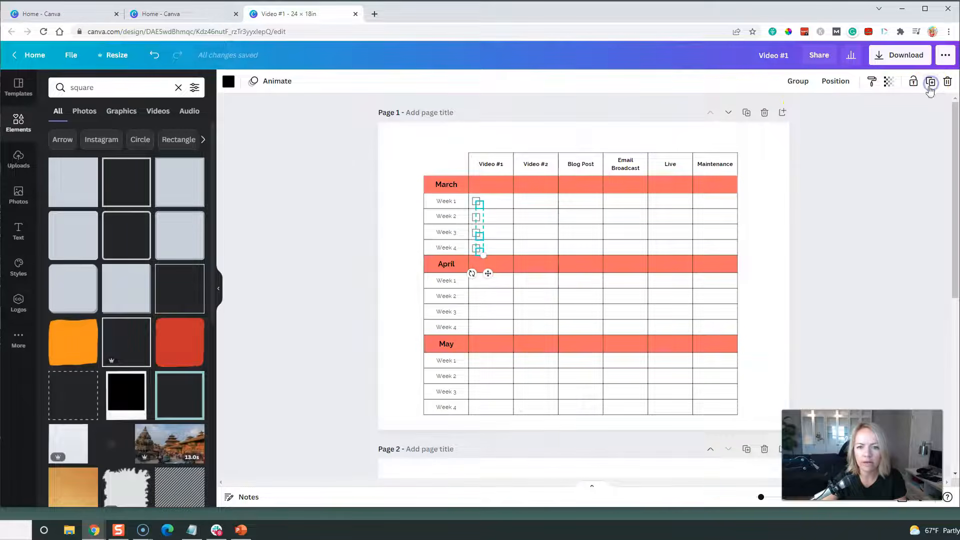
left_click_drag(490, 273, 531, 269)
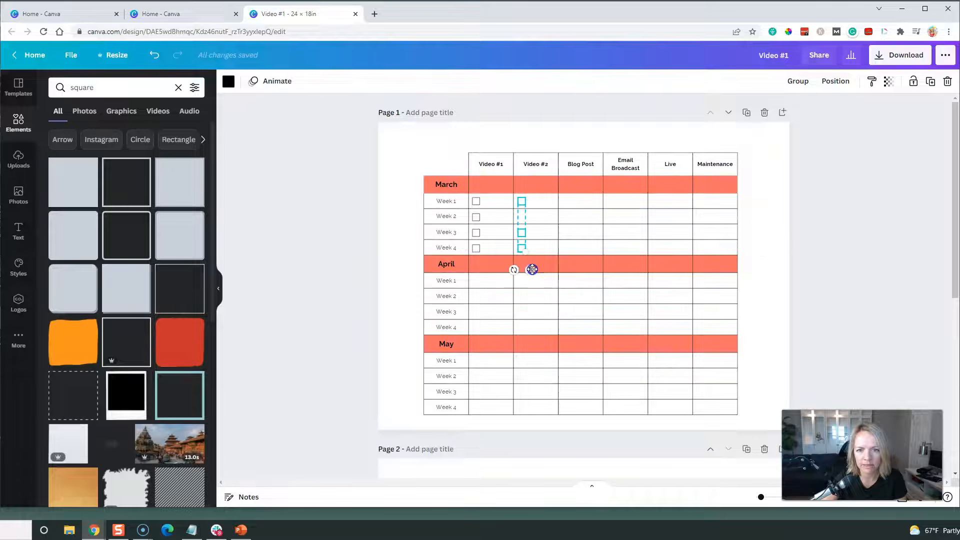
left_click(768, 238)
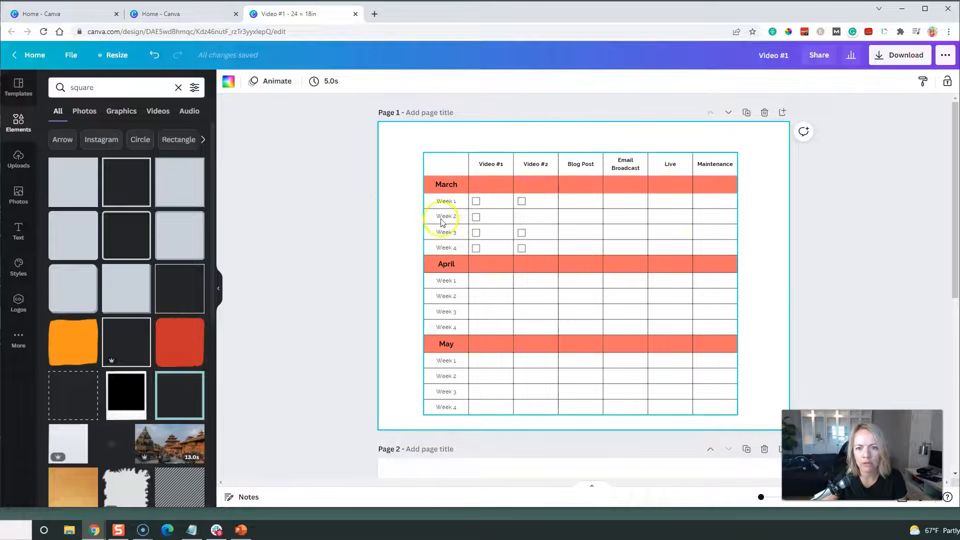
left_click(478, 217)
left_click_drag(488, 242, 530, 244)
left_click(765, 242)
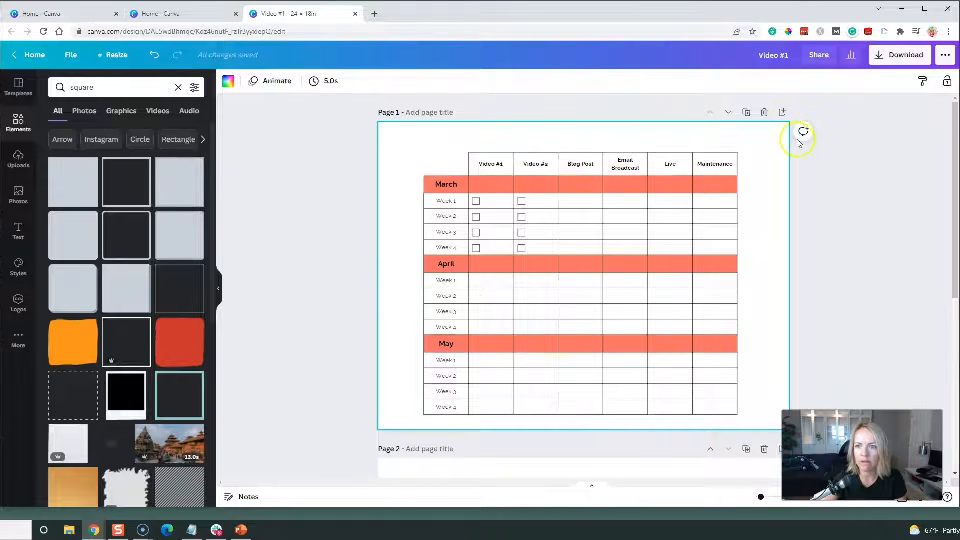
left_click_drag(769, 134, 387, 415)
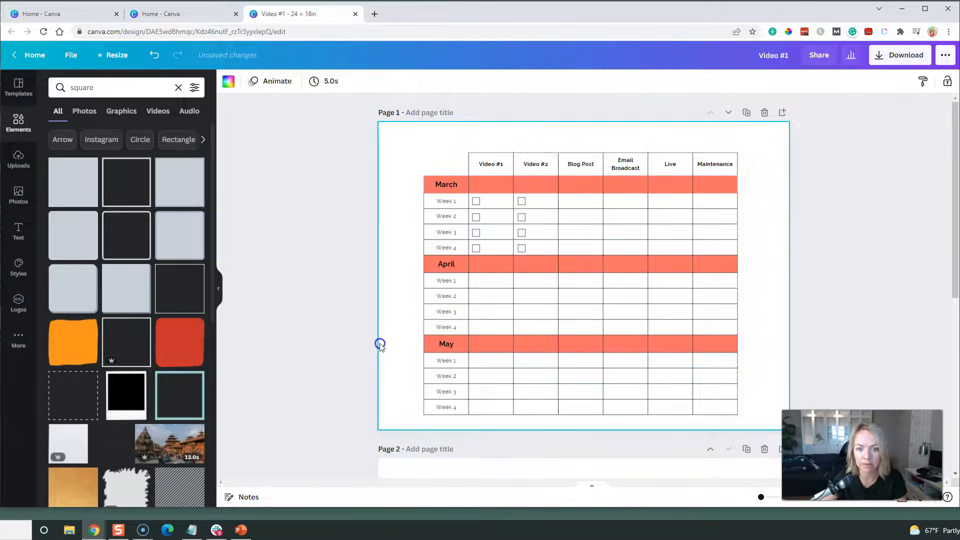
left_click_drag(476, 325, 520, 329)
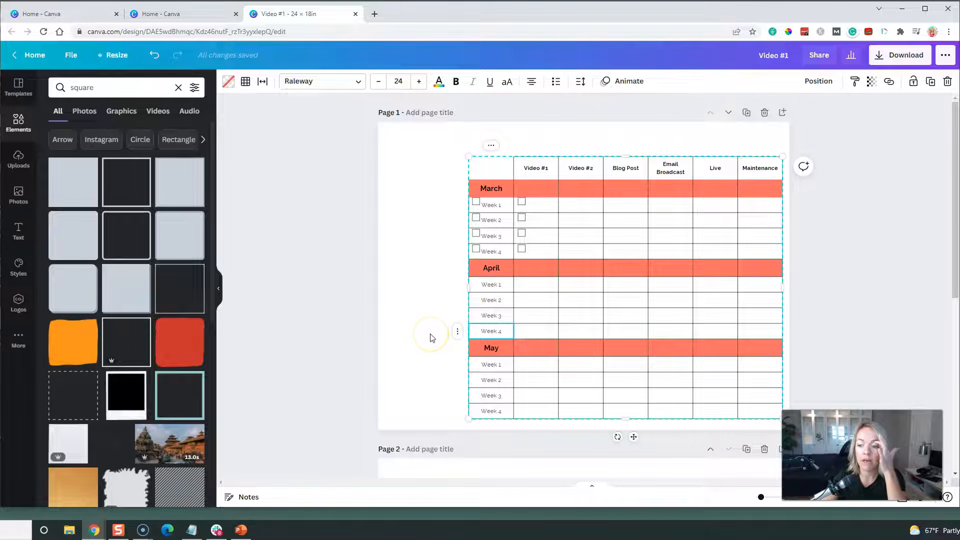
left_click(155, 59)
left_click(396, 171)
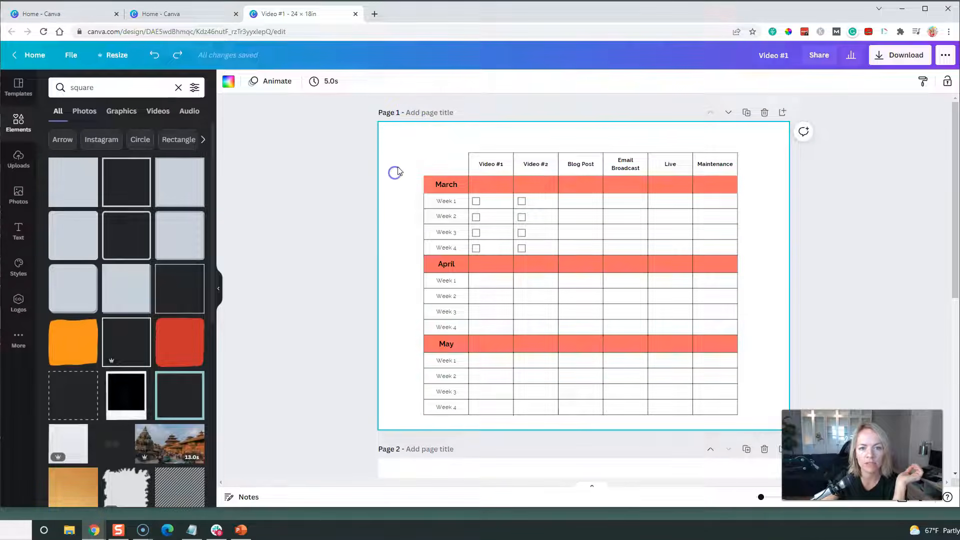
- Centre the checkboxes in their cells, and centre the table with its checkboxes horizontally on the page and lock everything in place
left_click_drag(394, 137, 775, 422)
left_click_drag(580, 229, 596, 224)
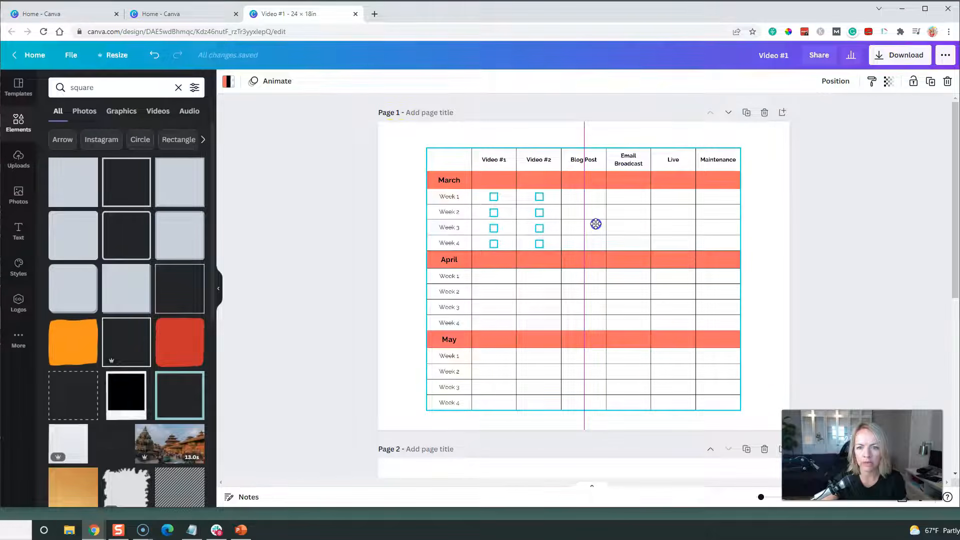
left_click(913, 81)
left_click(390, 231)
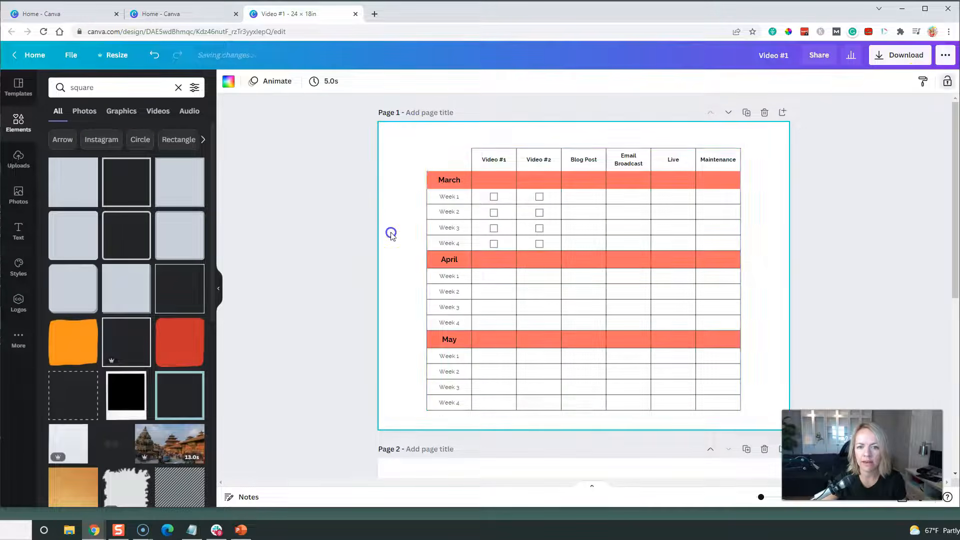
- Try to move the locked checkboxes in the March rows, and copy the table with its checkboxes onto page 2
left_click(494, 244)
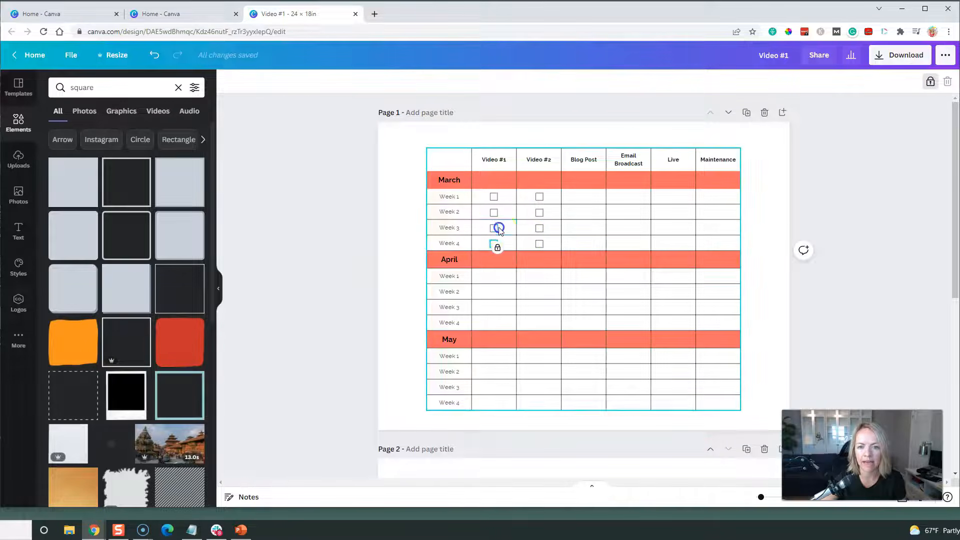
left_click_drag(496, 227, 490, 234)
left_click(543, 221)
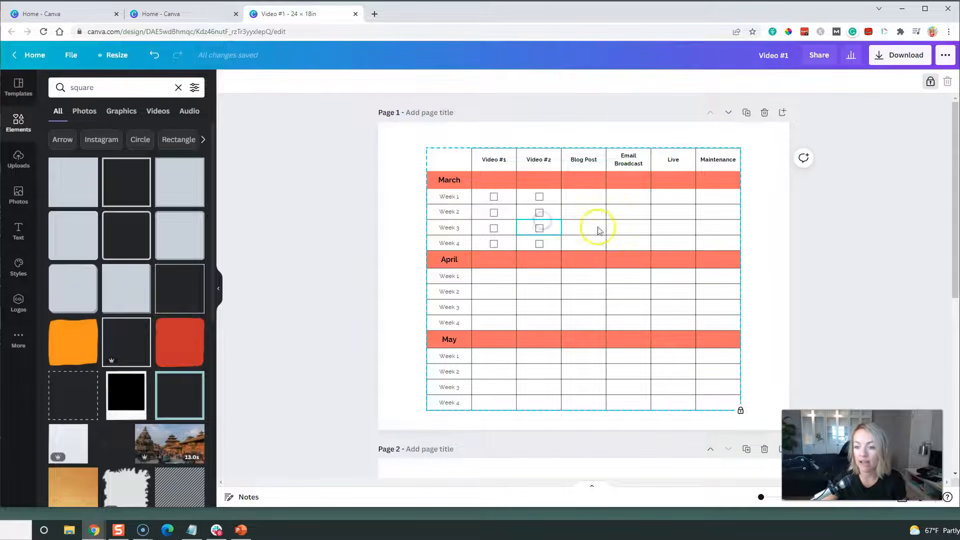
left_click(379, 220)
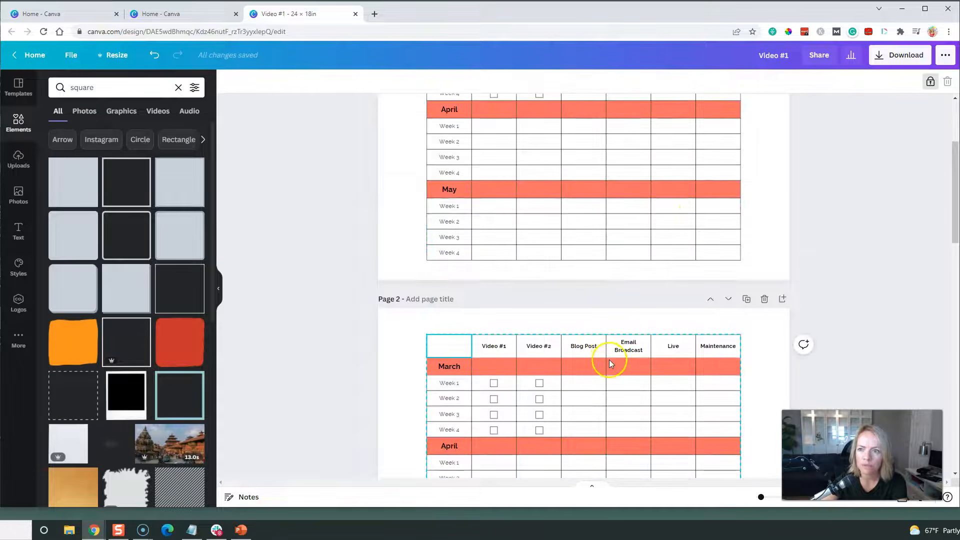
- Apply the Chunk Five and Kollektif style to page 1
scroll(609, 359, "up", 3)
left_click(458, 159)
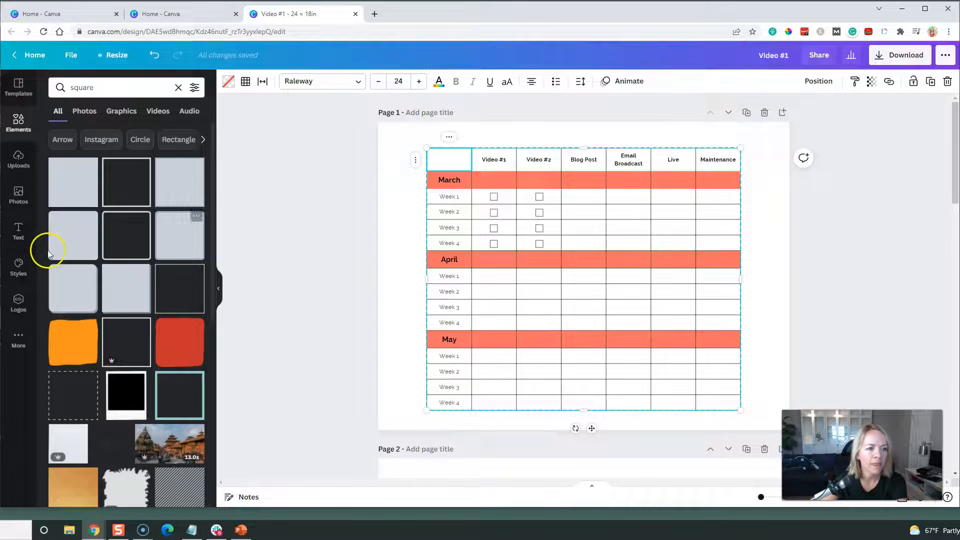
left_click(19, 274)
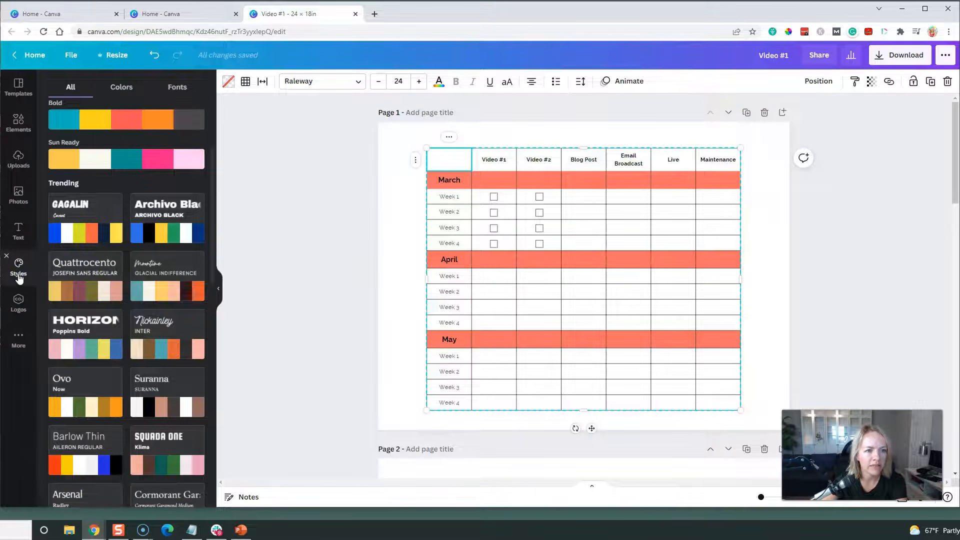
scroll(130, 292, "down", 8)
left_click(159, 333)
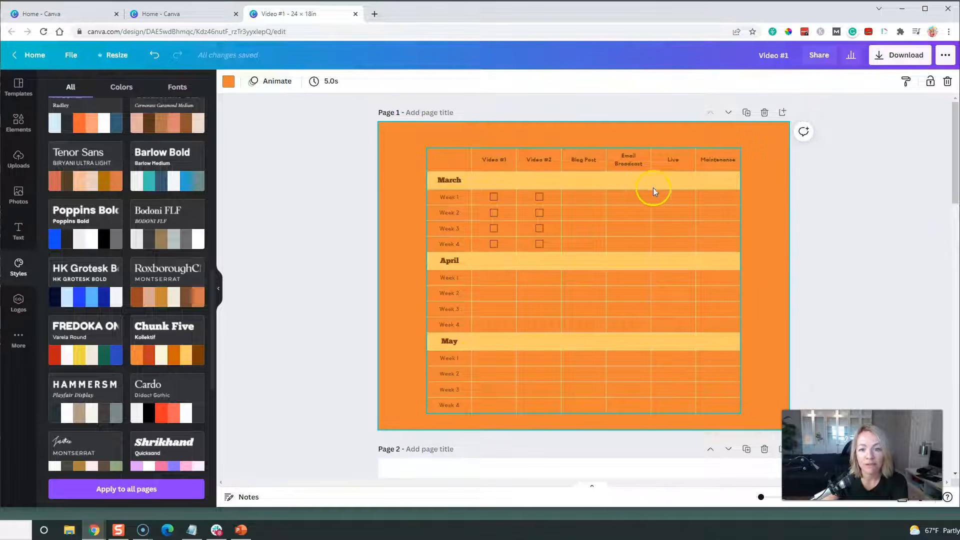
- Try the Chunk Five, Cardo and Bodoni FLF styles on page 2 and finish with the Barlow Bold style
scroll(436, 284, "down", 5)
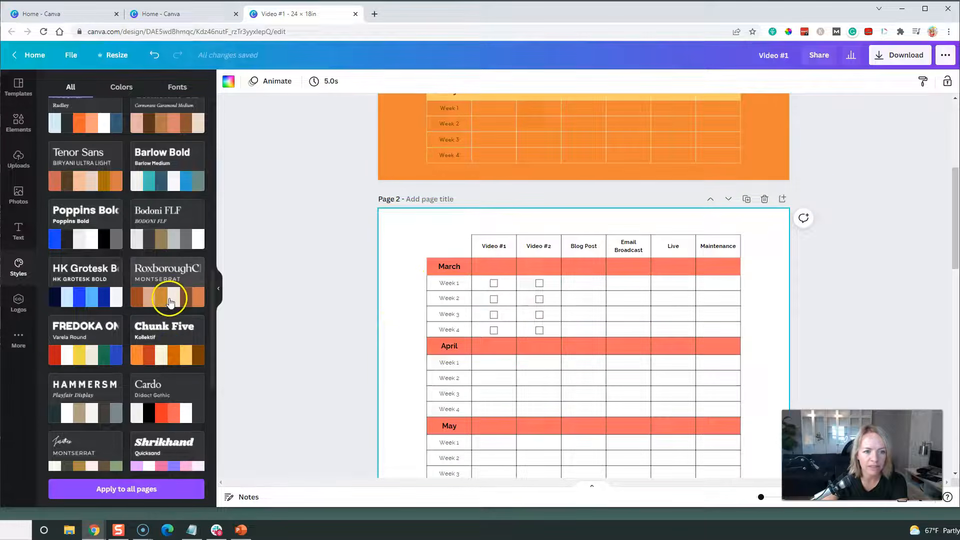
left_click(167, 342)
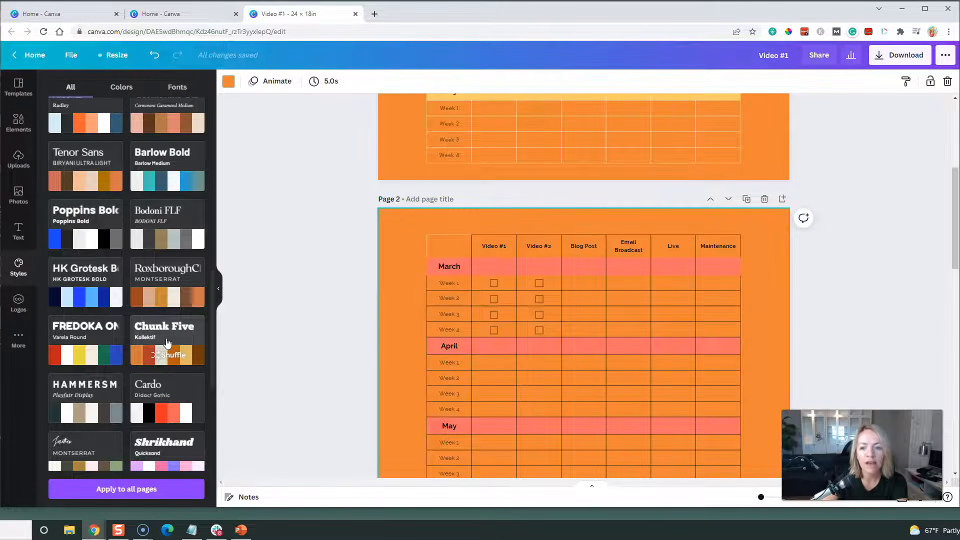
left_click(591, 285)
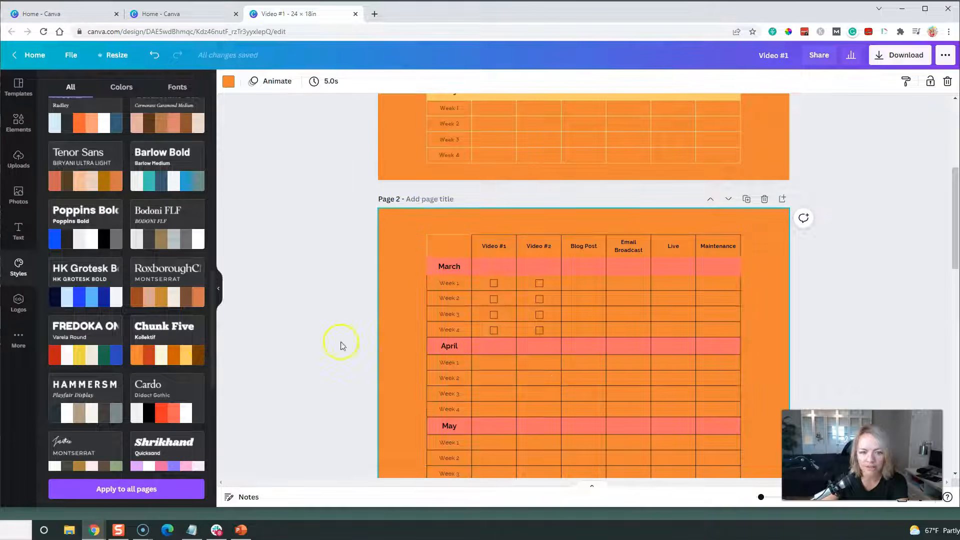
left_click(157, 404)
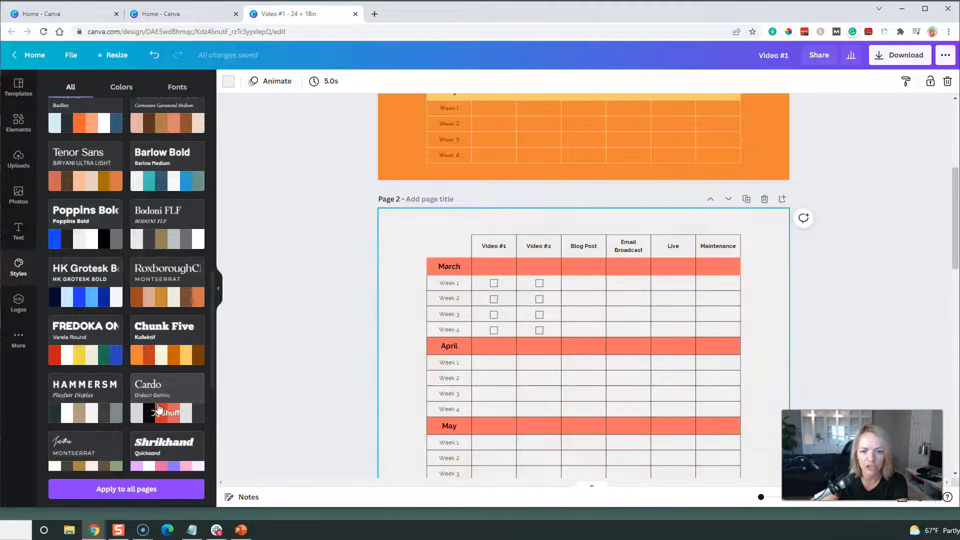
left_click(170, 232)
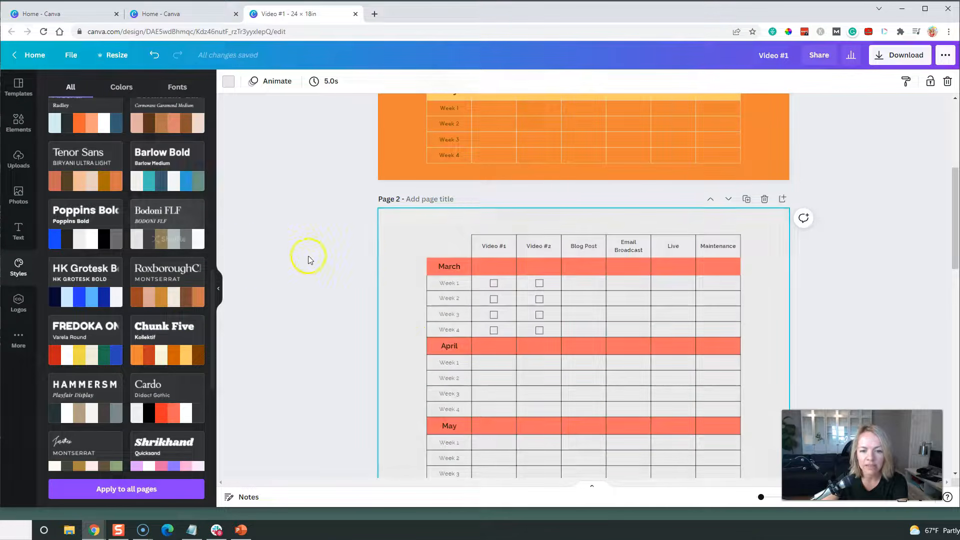
left_click(156, 178)
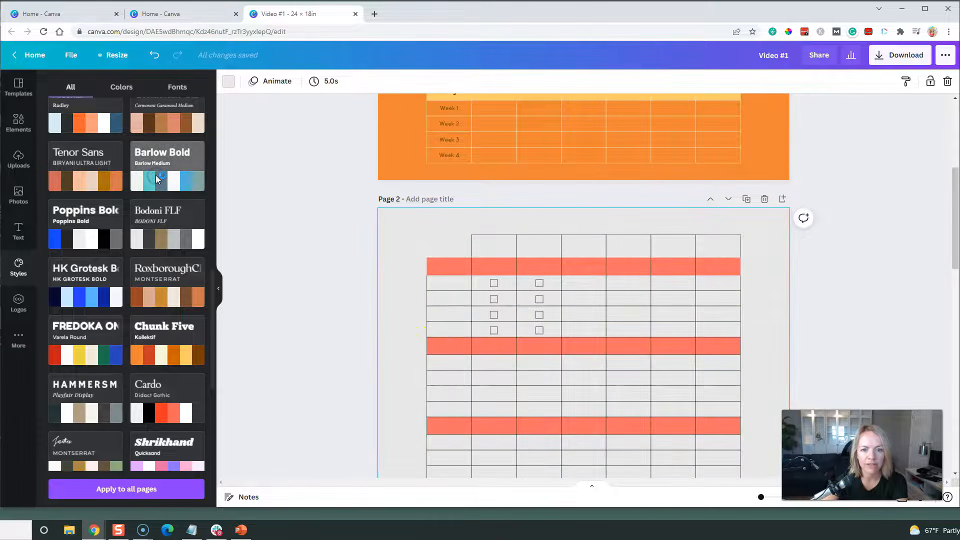
- Apply the Fredoka One style to page 1, shuffle its colours several times, and go back to the beige background with white month rows
scroll(396, 252, "up", 5)
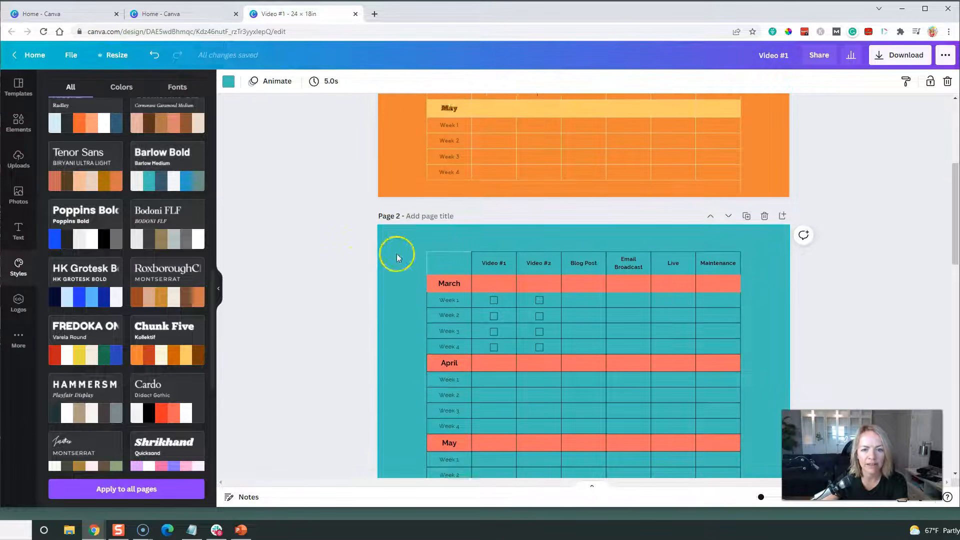
left_click(406, 168)
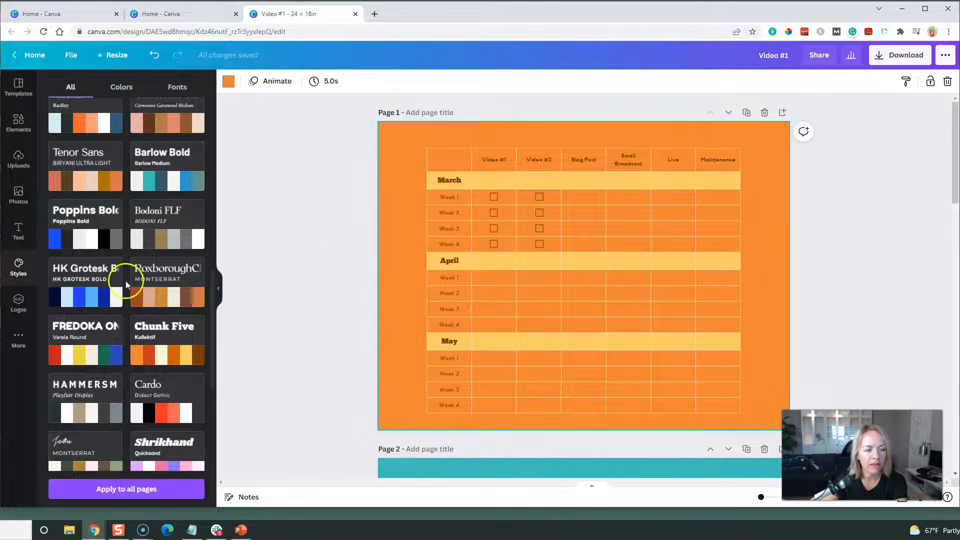
left_click(92, 335)
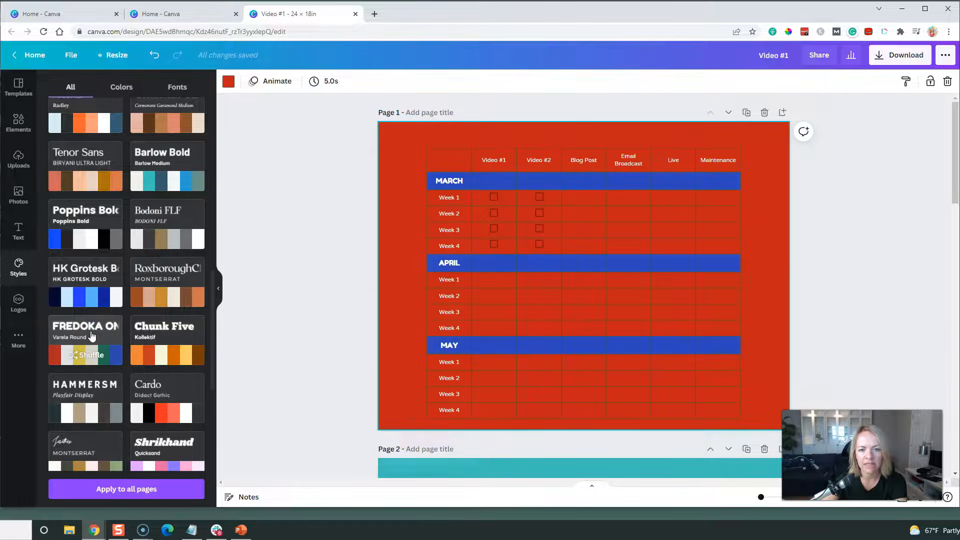
left_click(91, 335)
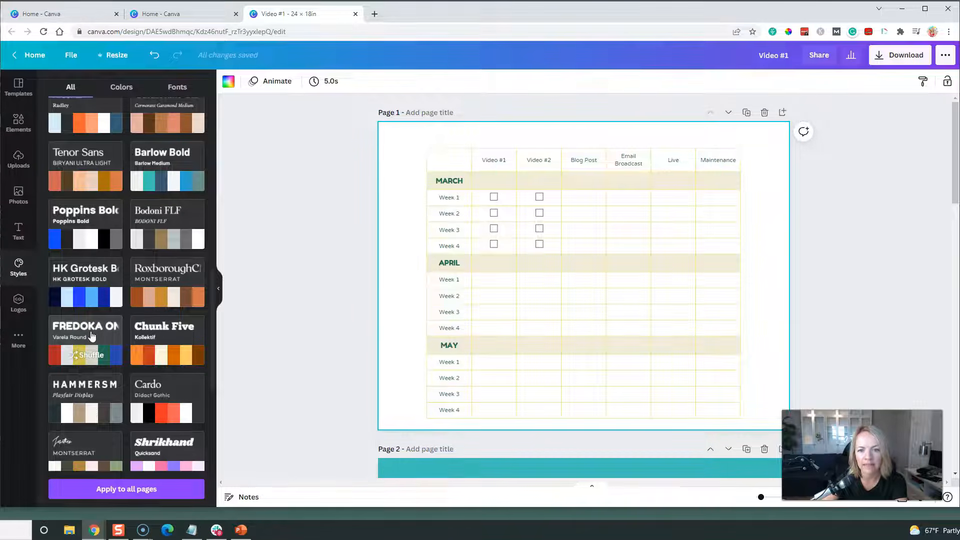
left_click(91, 335)
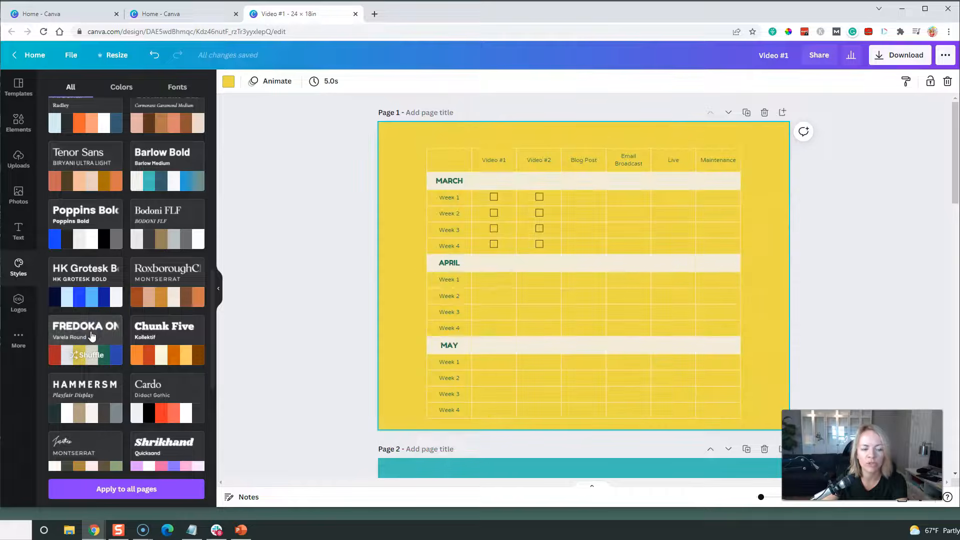
left_click(95, 337)
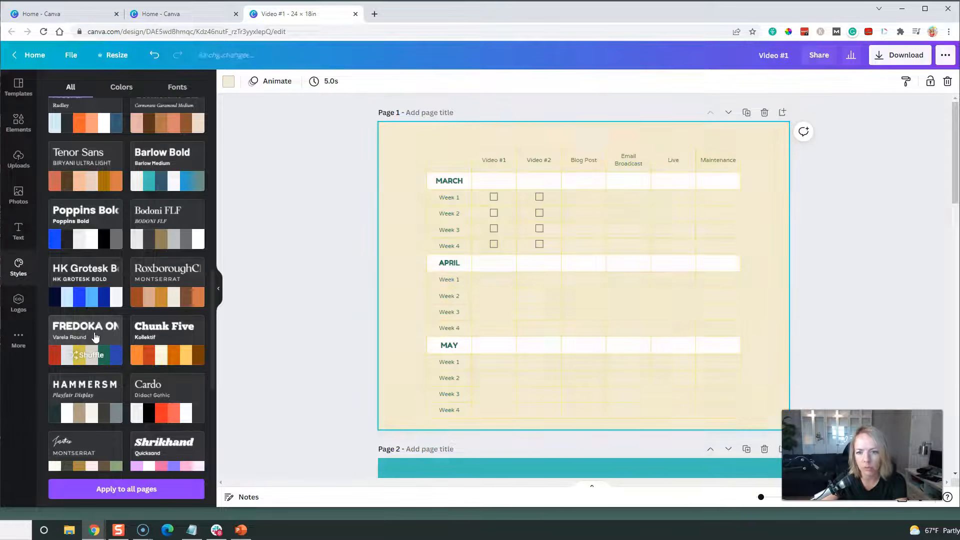
left_click(95, 337)
left_click(150, 57)
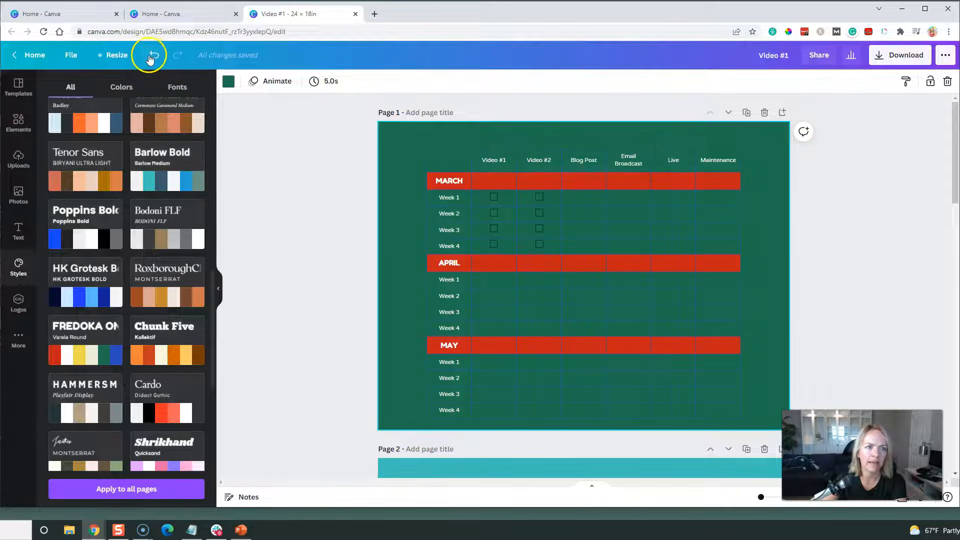
left_click(155, 58)
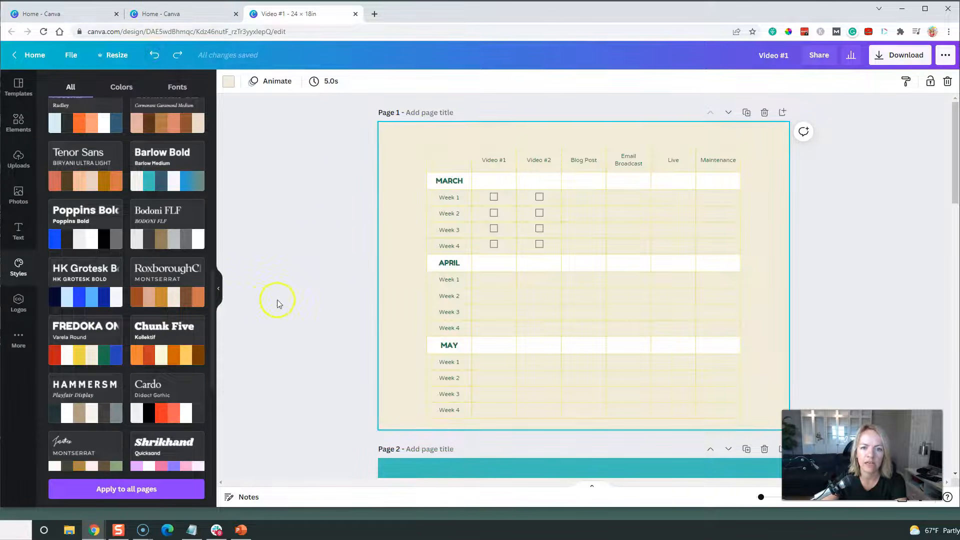
- Insert an empty column between Video #1 and Video #2 on page 1, and try a white page background
left_click(357, 191)
left_click(588, 155)
left_click(587, 155)
left_click(519, 137)
left_click(417, 126)
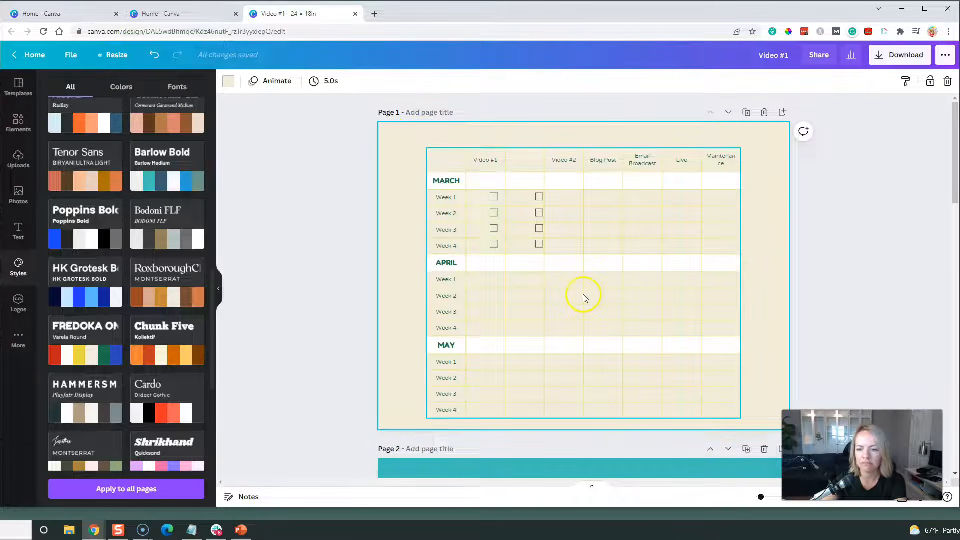
left_click(228, 81)
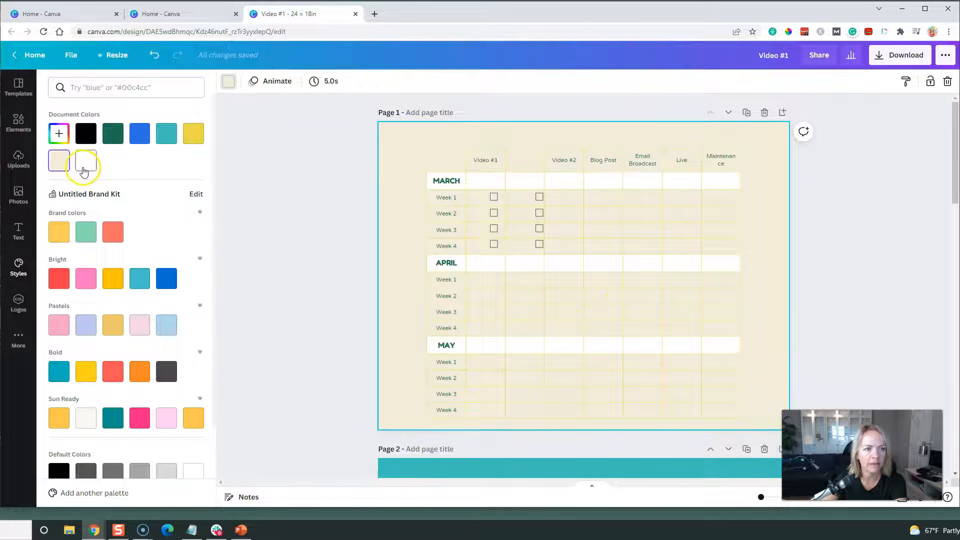
left_click(84, 168)
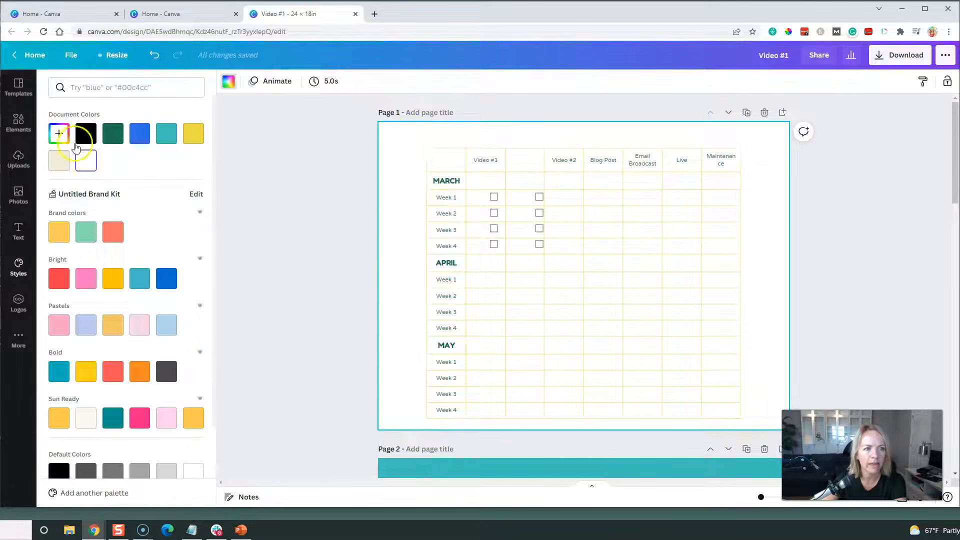
- Try black, yellow and blue borders on the whole page 1 table and set them to dark green
left_click(590, 342)
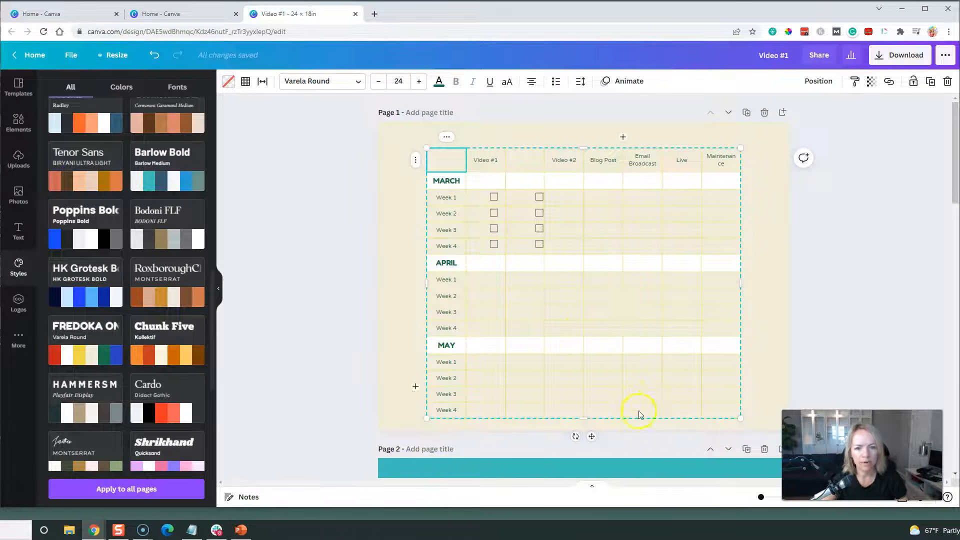
left_click(721, 409)
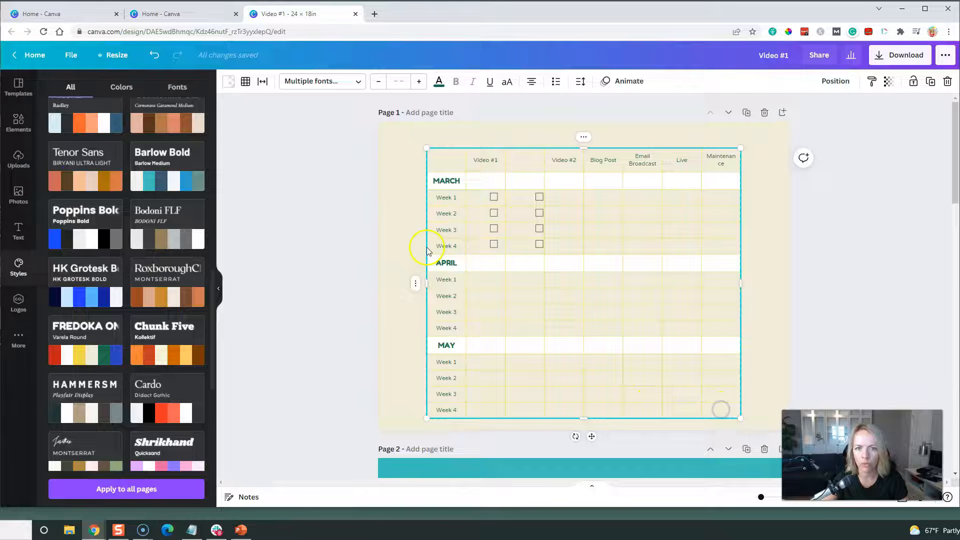
left_click(245, 81)
left_click(328, 117)
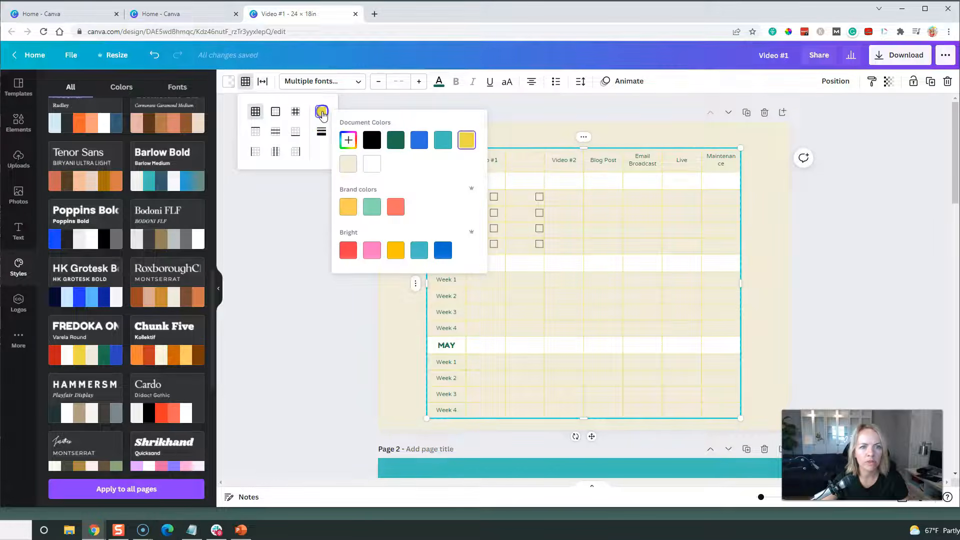
left_click(372, 141)
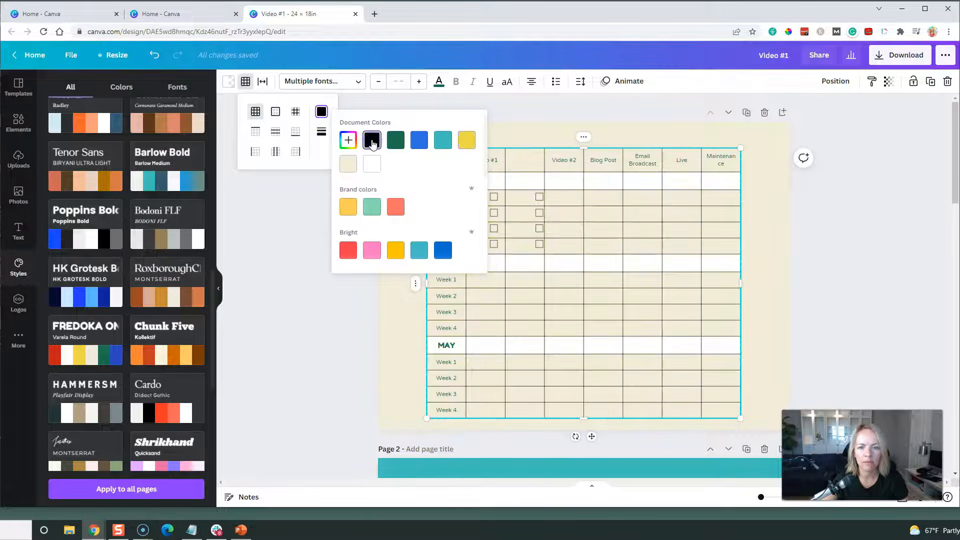
left_click(467, 143)
left_click(419, 143)
left_click(395, 143)
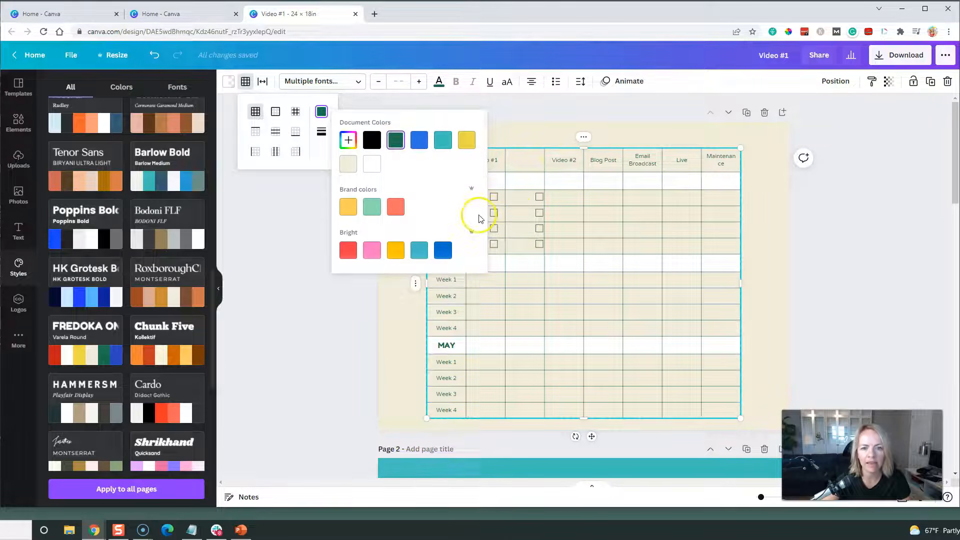
left_click(560, 130)
- Delete all eight checkboxes from the March Week 1 to Week 4 rows on page 1
left_click(493, 199)
left_click(495, 216, "shift")
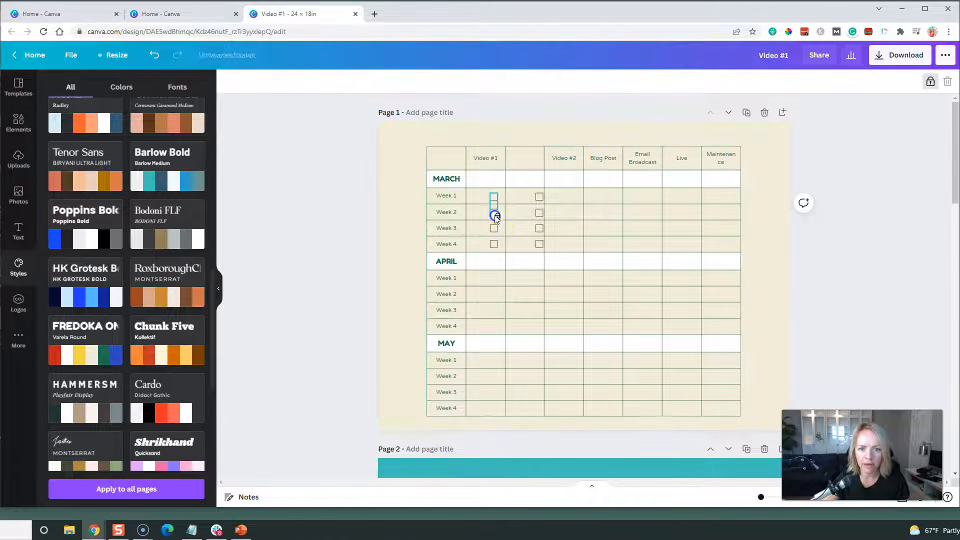
left_click(493, 228, "shift")
left_click(494, 244, "shift")
left_click(539, 199, "shift")
left_click(538, 212, "shift")
left_click(539, 229, "shift")
left_click(539, 244, "shift")
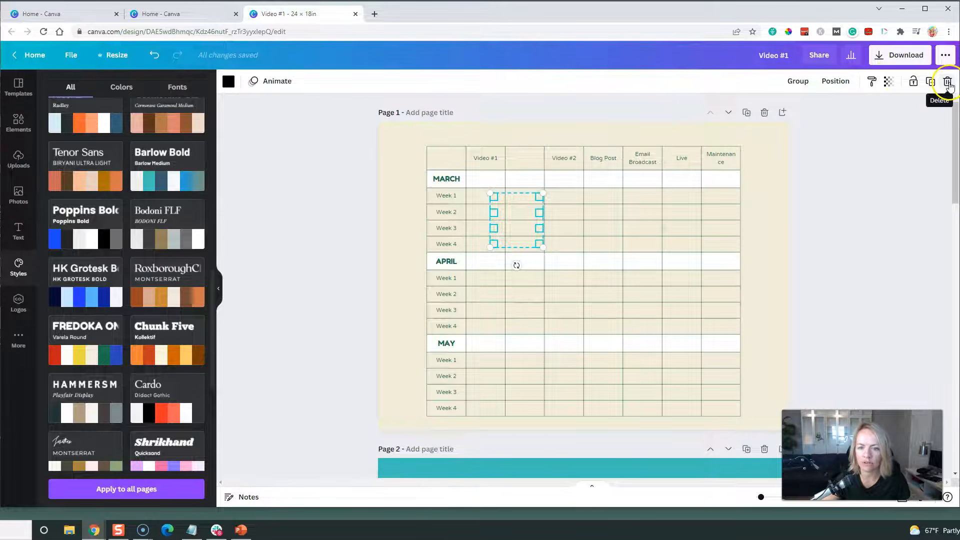
left_click(947, 83)
- Select the whole table on page 1 and nudge it down slightly
left_click_drag(416, 145, 765, 414)
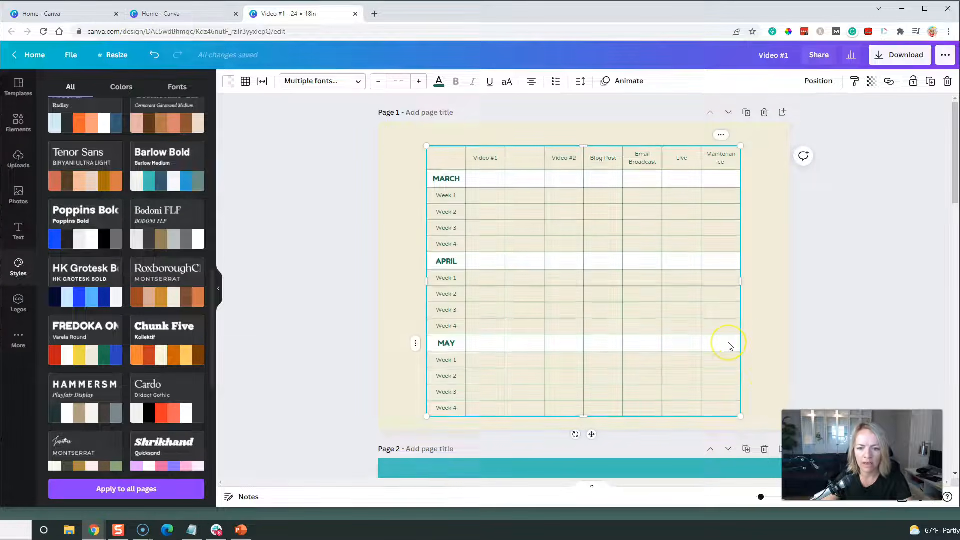
key("Down")
key("Down")
key("Down")
key("Down")
key("Down")
key("Down")
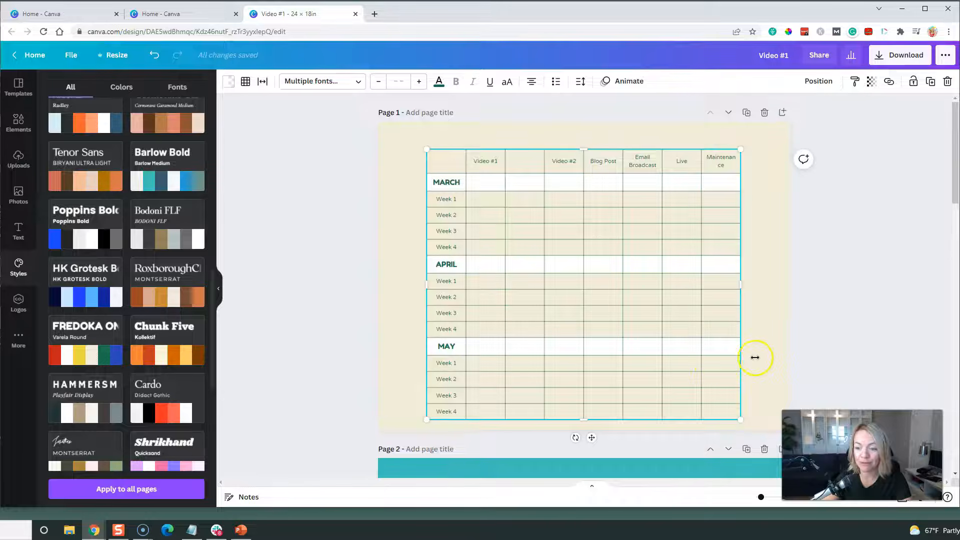
key("Down")
key("Down")
key("Down")
key("Down")
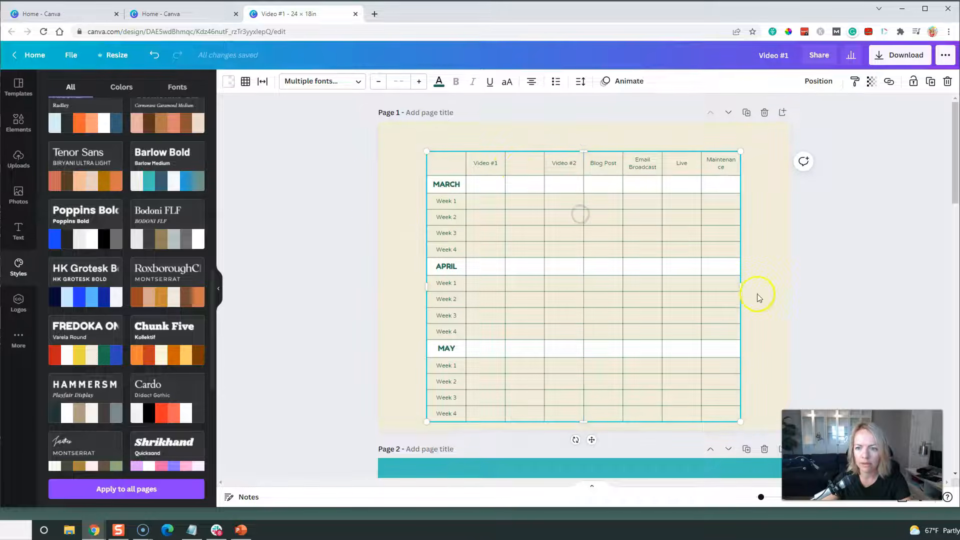
- Widen the Maintenance column so its heading fits on one line, and delete the empty column between Video #1 and Video #2
left_click_drag(740, 286, 760, 288)
left_click(529, 168)
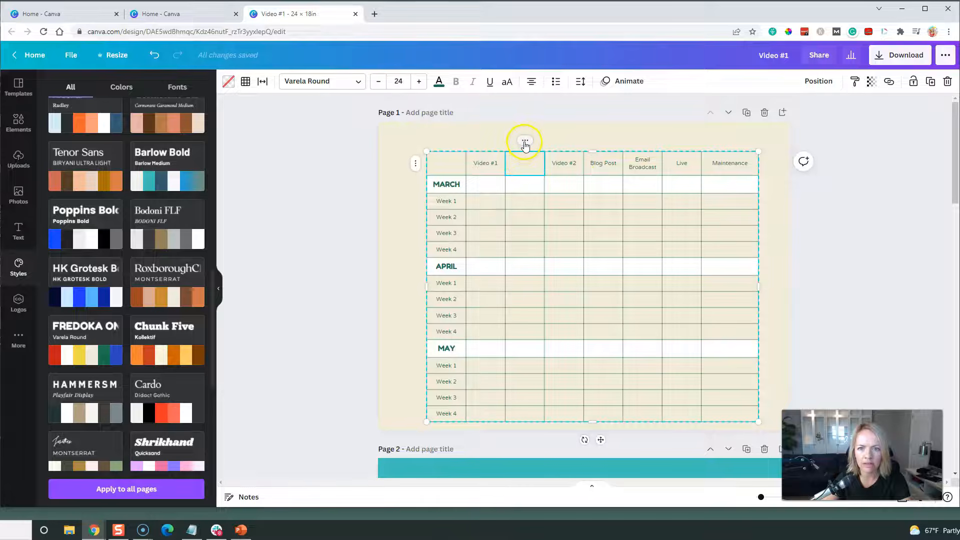
left_click(524, 142)
left_click(582, 226)
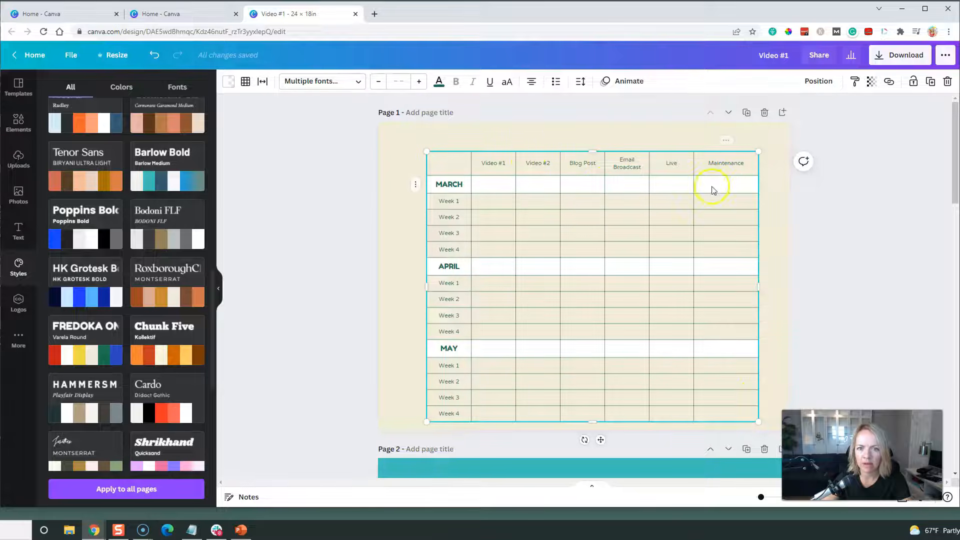
- Size all columns of the page 1 table equally
left_click(415, 164)
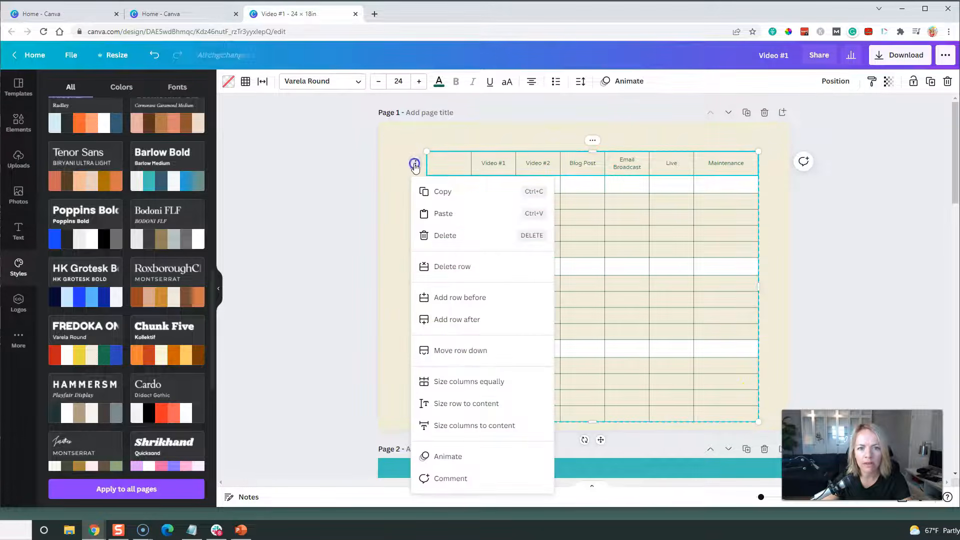
left_click(475, 382)
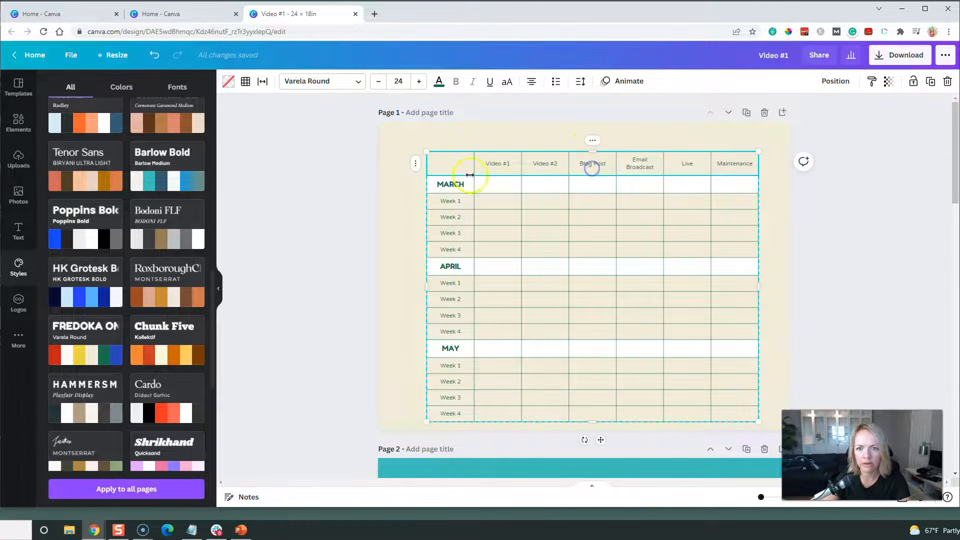
left_click(399, 180)
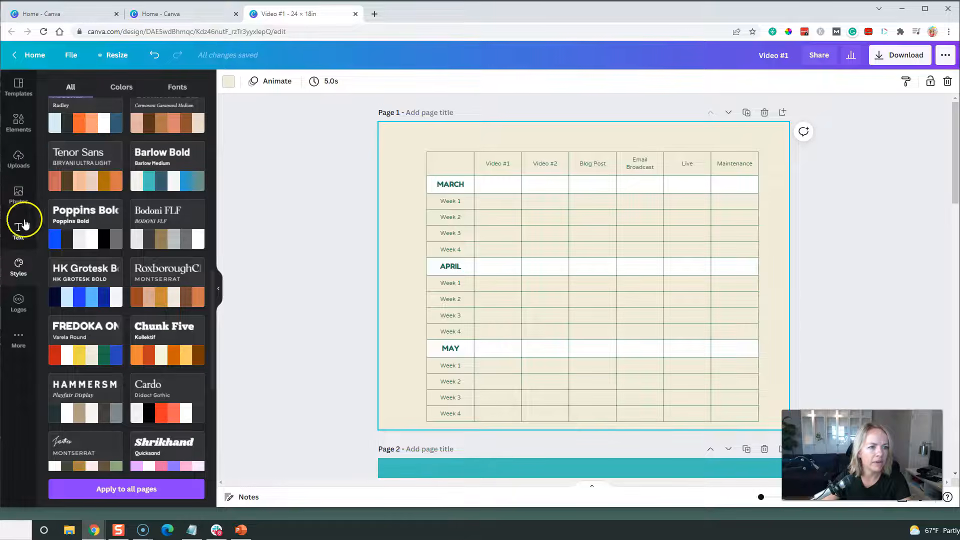
- Add a heading to page 1 with the plan owner's first name in the possessive followed by "90 Day Plan"
left_click(18, 233)
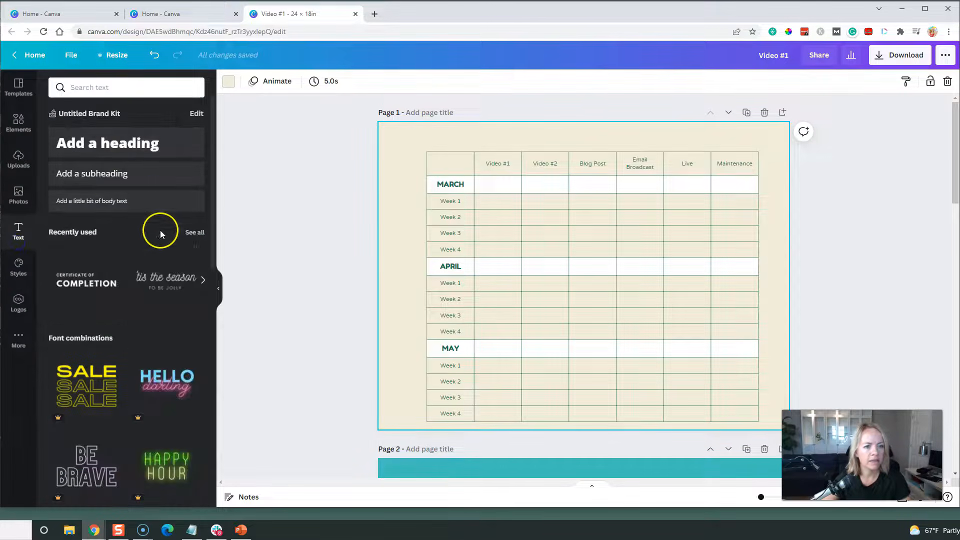
left_click(109, 145)
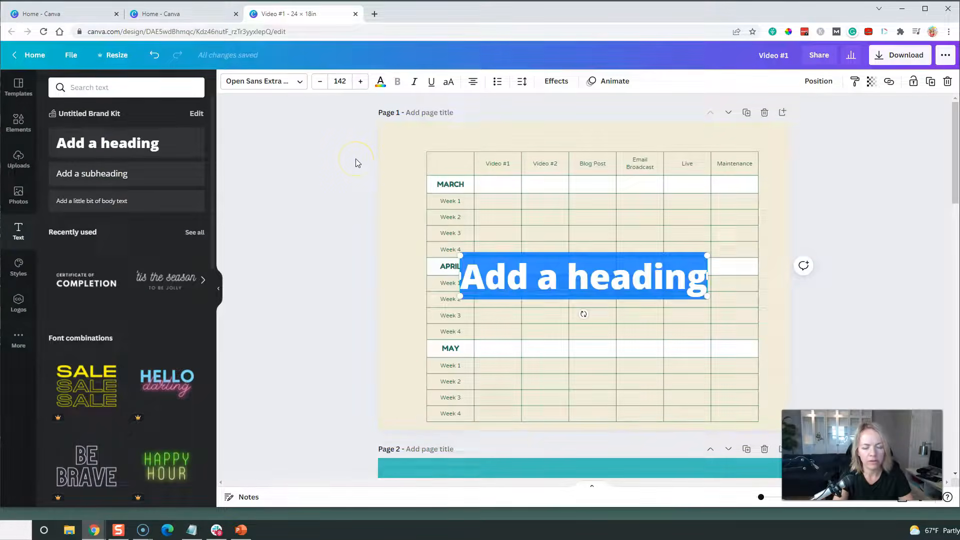
type("Suzi's 90 Day Plan")
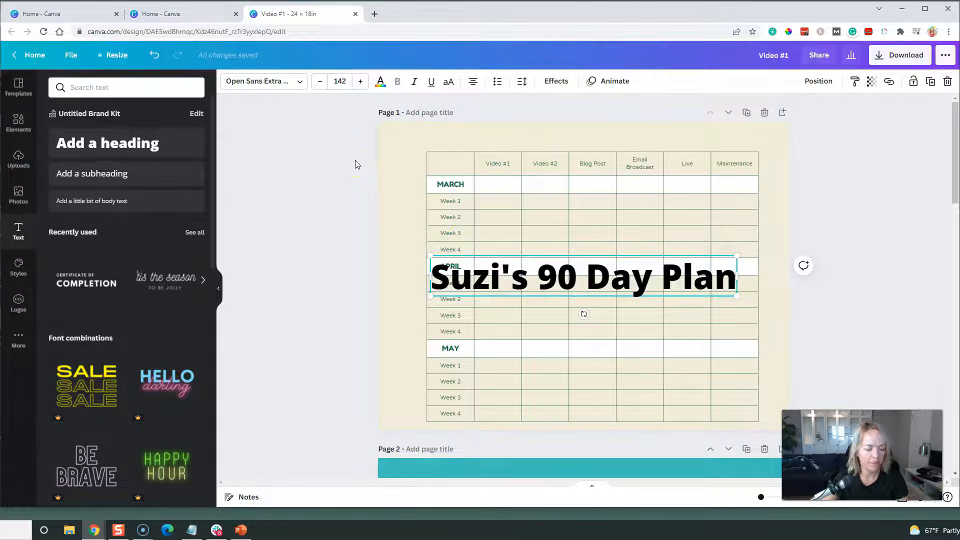
- Change the heading's font to Raleway
key("ctrl+a")
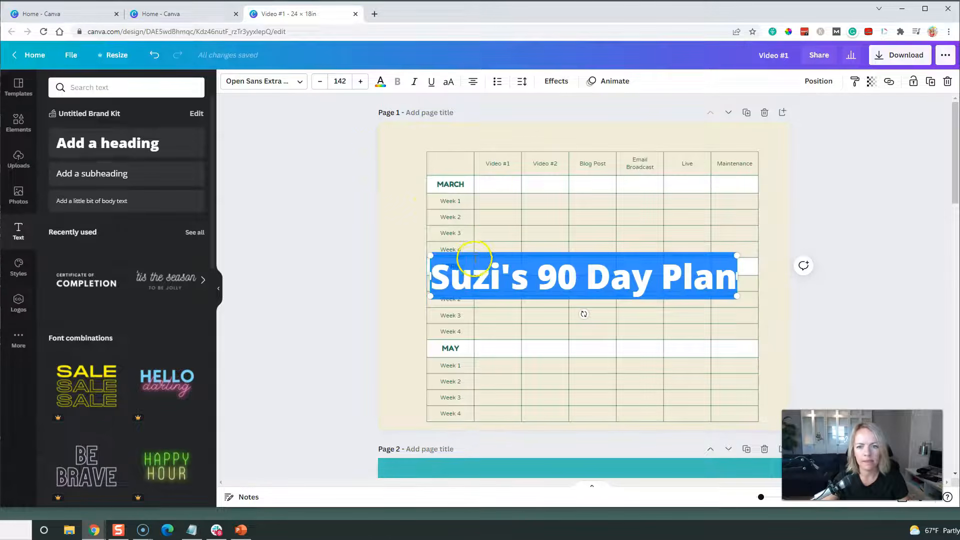
left_click(301, 84)
type("rale")
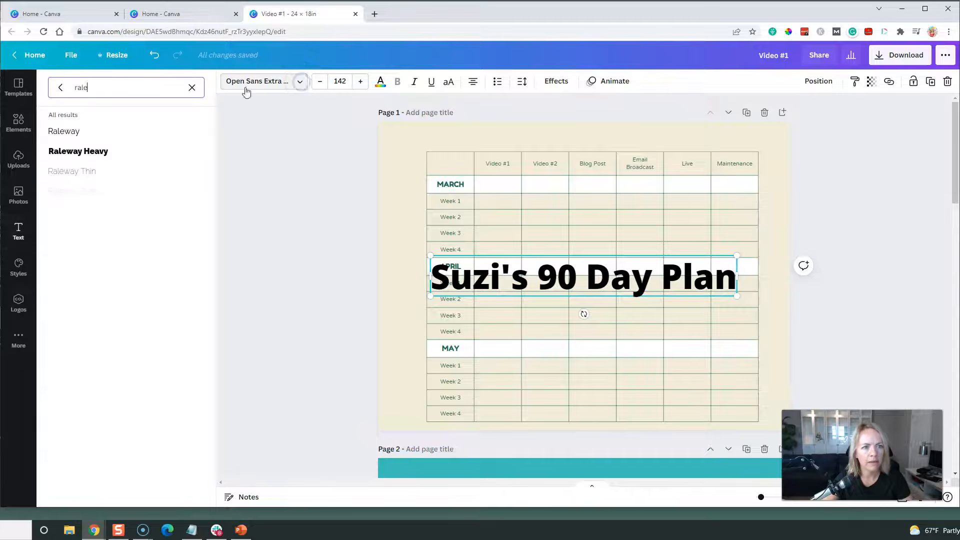
left_click(101, 132)
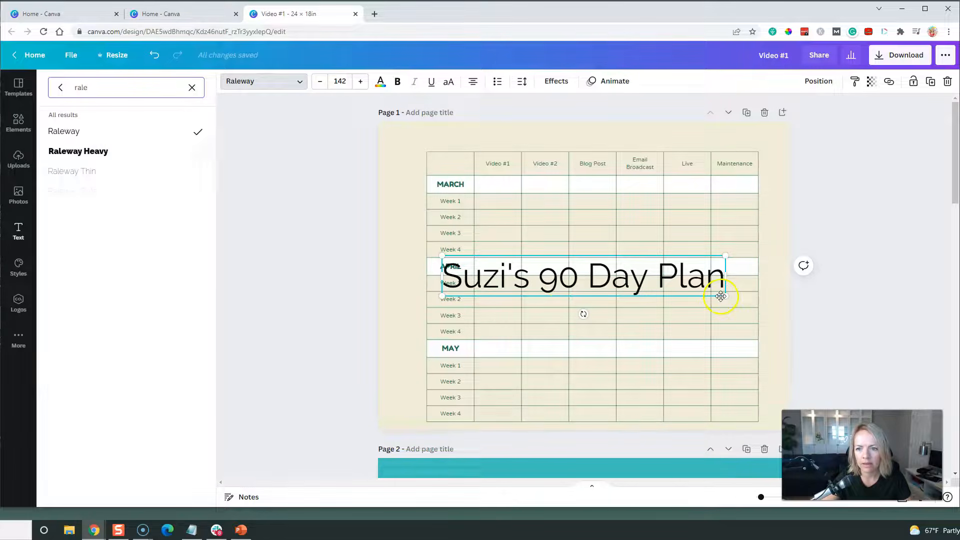
- Shrink the heading to a font size of about 58, centre it above the table, and nudge the table slightly left
left_click_drag(715, 289, 591, 165)
left_click_drag(621, 232, 612, 231)
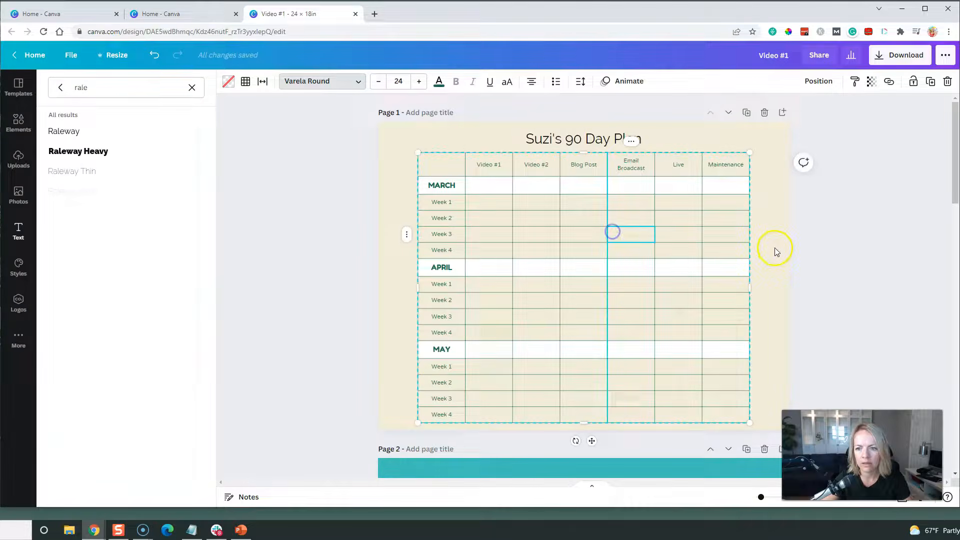
left_click(776, 248)
left_click(402, 375)
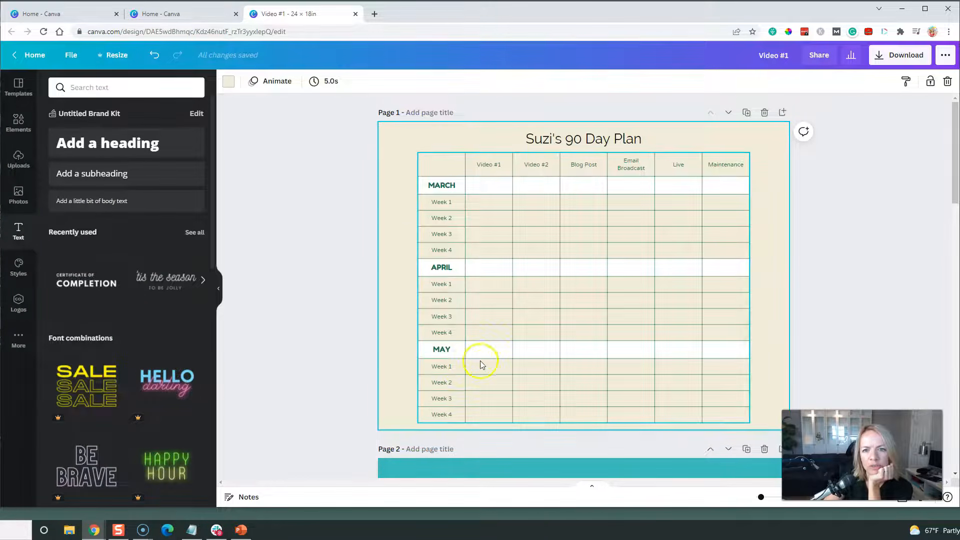
- Select all cells of the page 1 table and set the cell spacing to 0
left_click(456, 418)
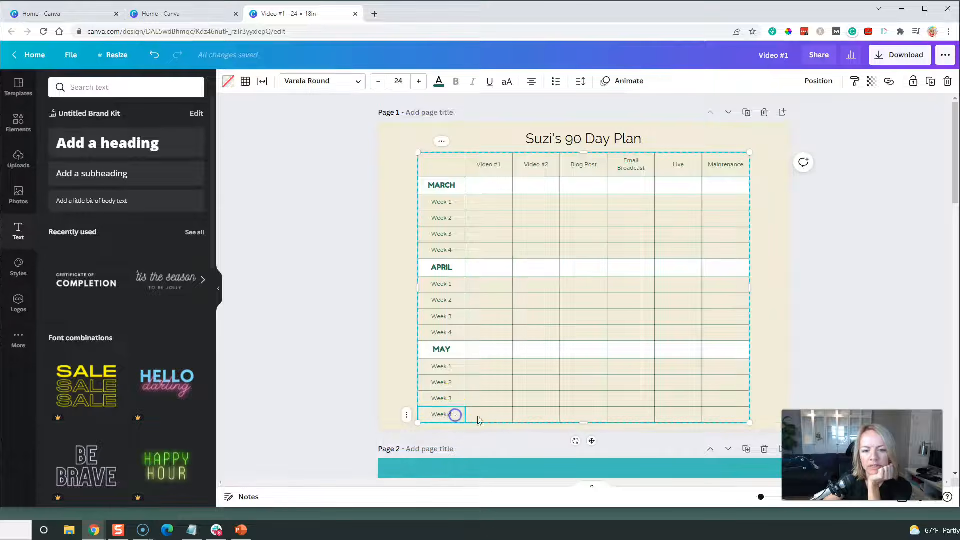
left_click(727, 415)
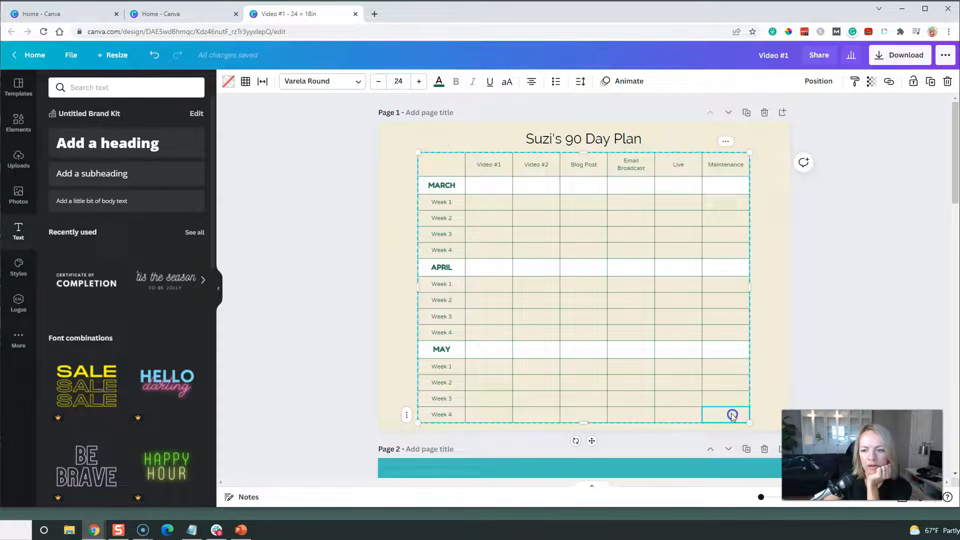
left_click(451, 165)
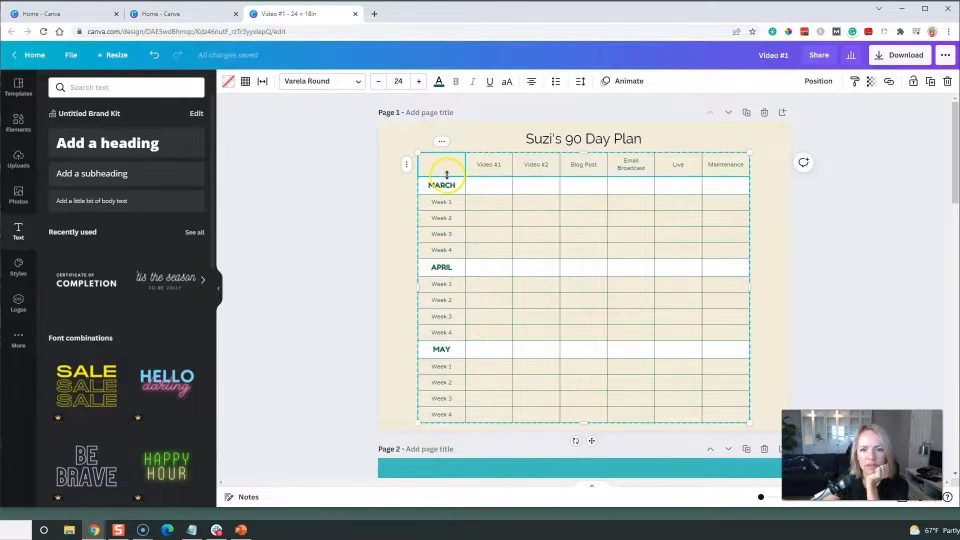
left_click(262, 81)
left_click_drag(370, 135, 340, 136)
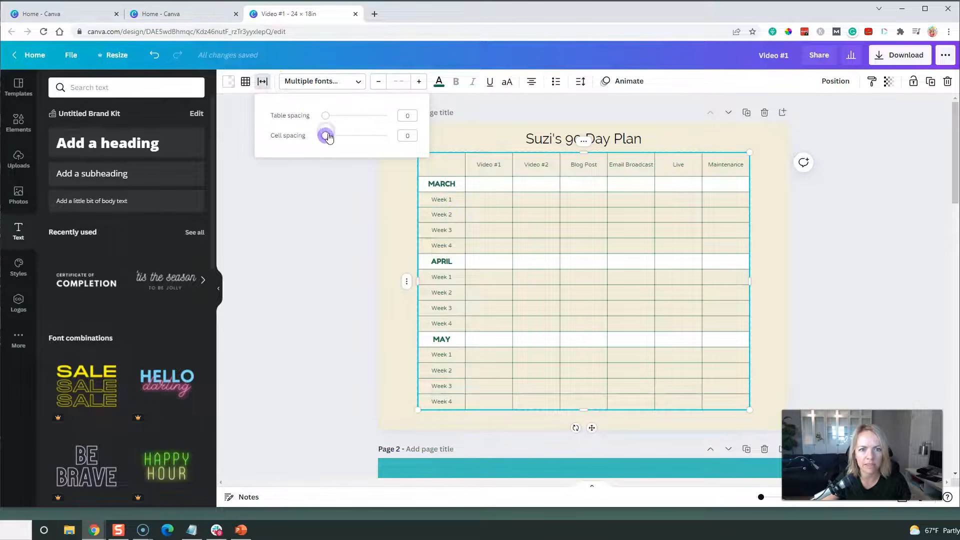
- Scale the page 1 table down slightly and move the table and its heading a little lower on the page
left_click(413, 206)
left_click_drag(749, 410, 748, 390)
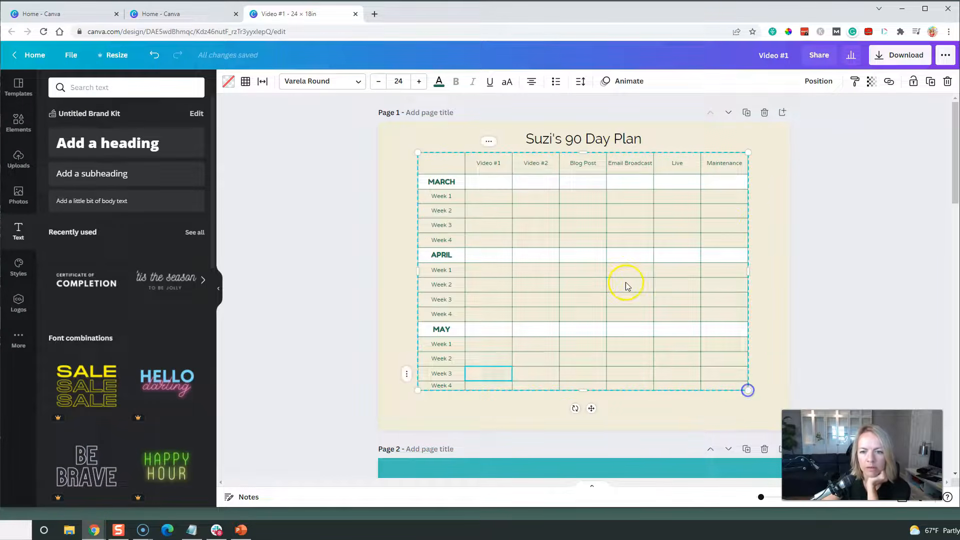
left_click(758, 230)
left_click_drag(615, 203, 615, 218)
left_click_drag(593, 142, 592, 152)
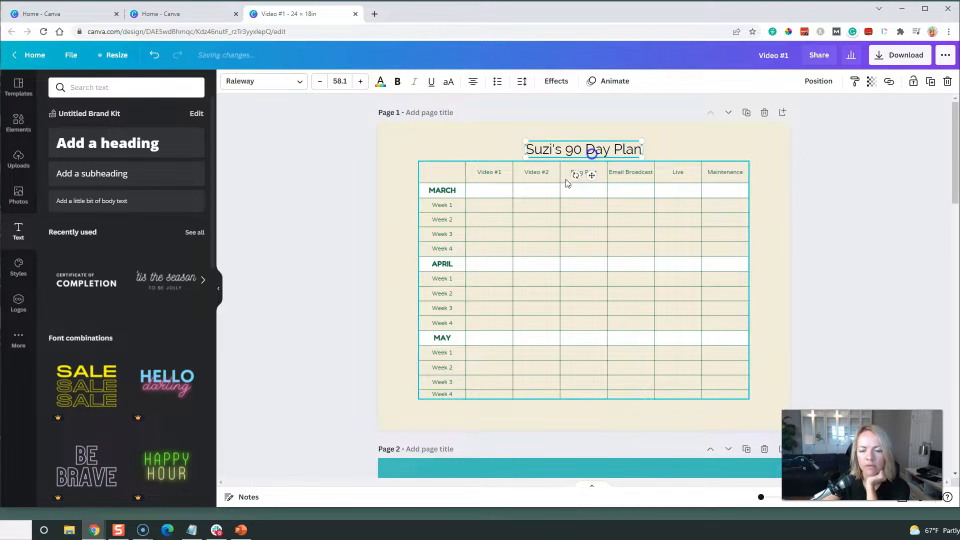
- Size all rows of the page 1 table equally
left_click(497, 263)
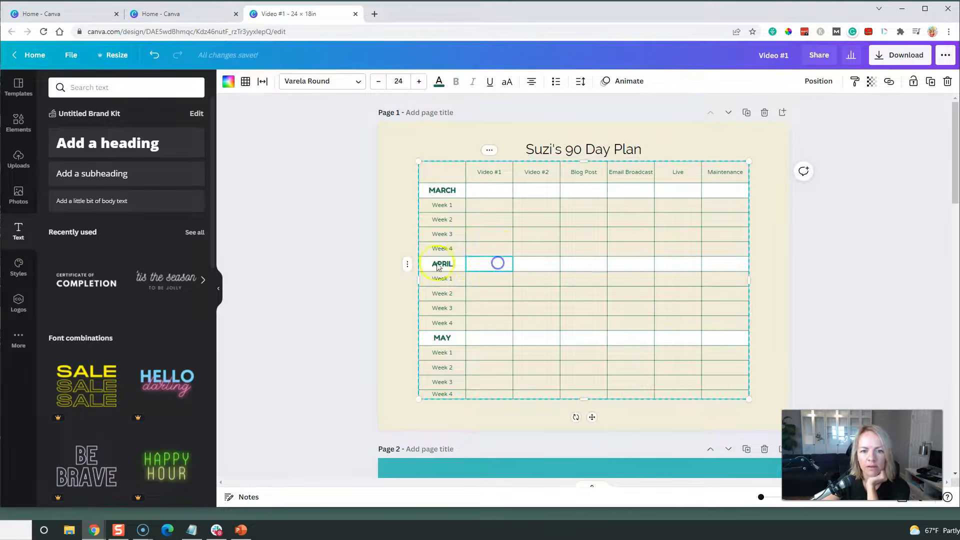
left_click(493, 154)
left_click(568, 375)
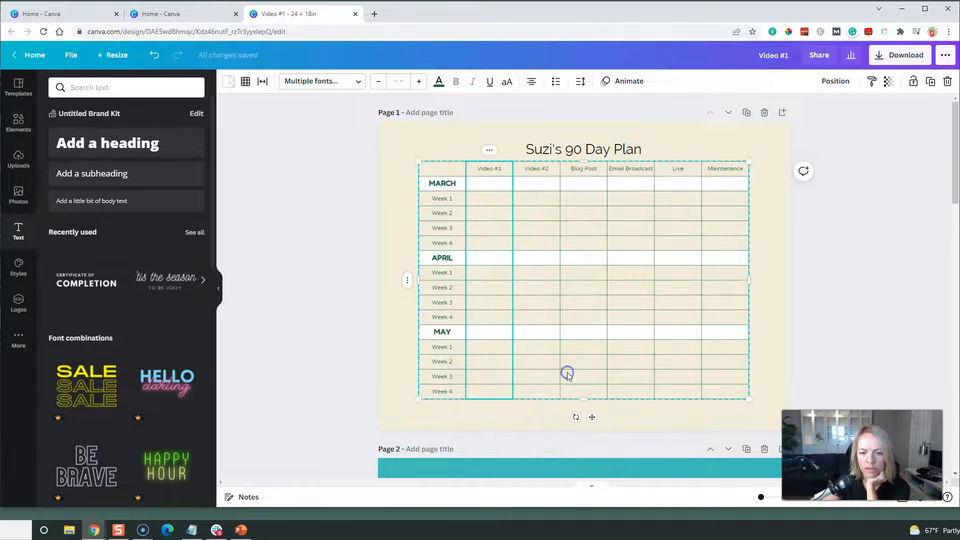
left_click(380, 240)
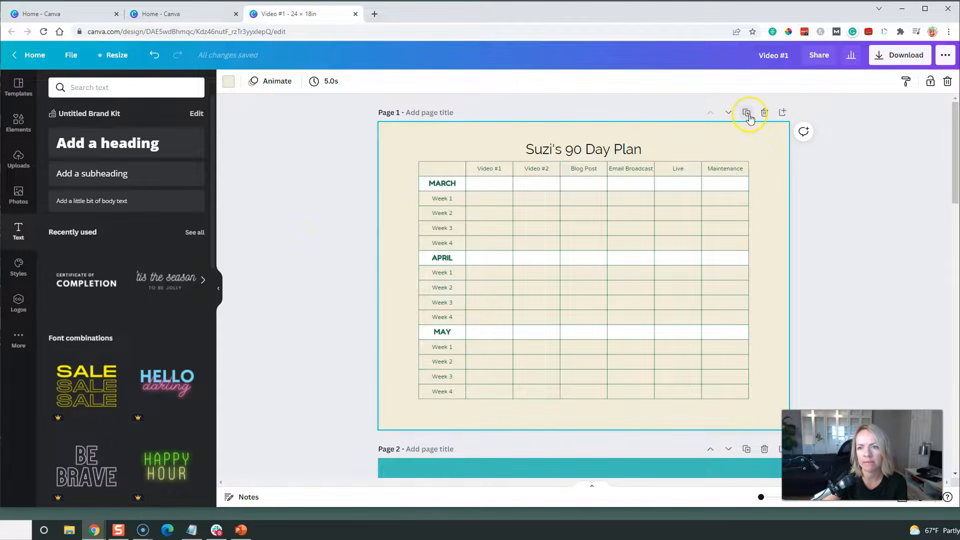
left_click(71, 55)
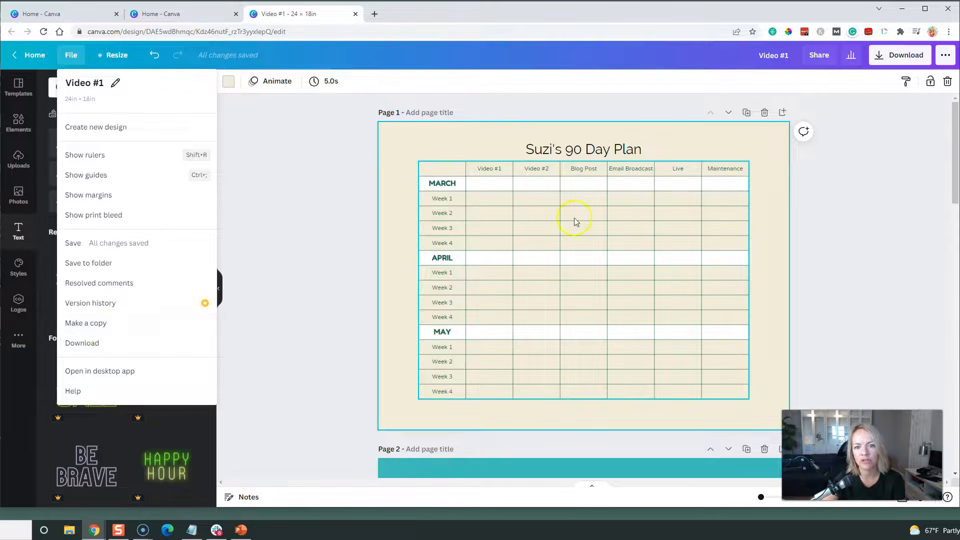
left_click(404, 249)
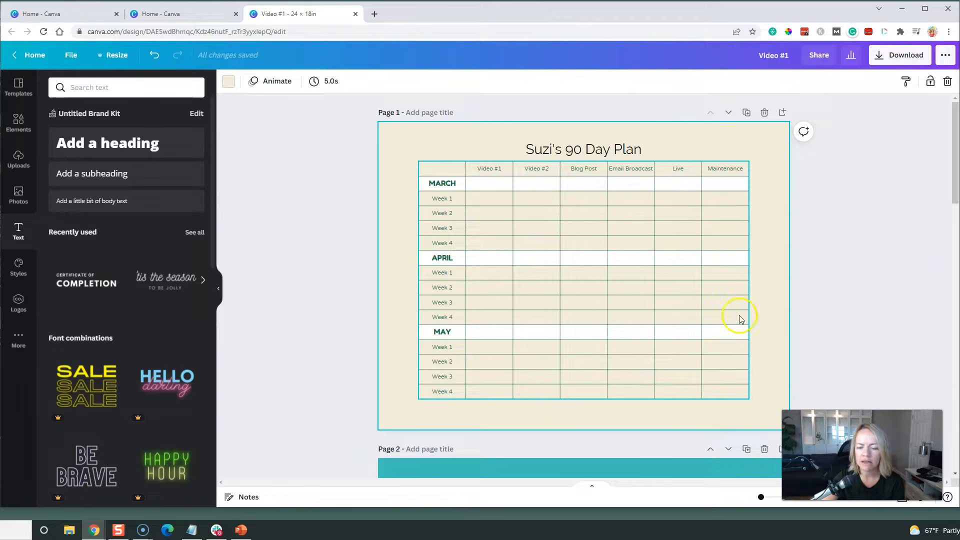
- Download only page 1 of the design as a PDF Print file
left_click(894, 56)
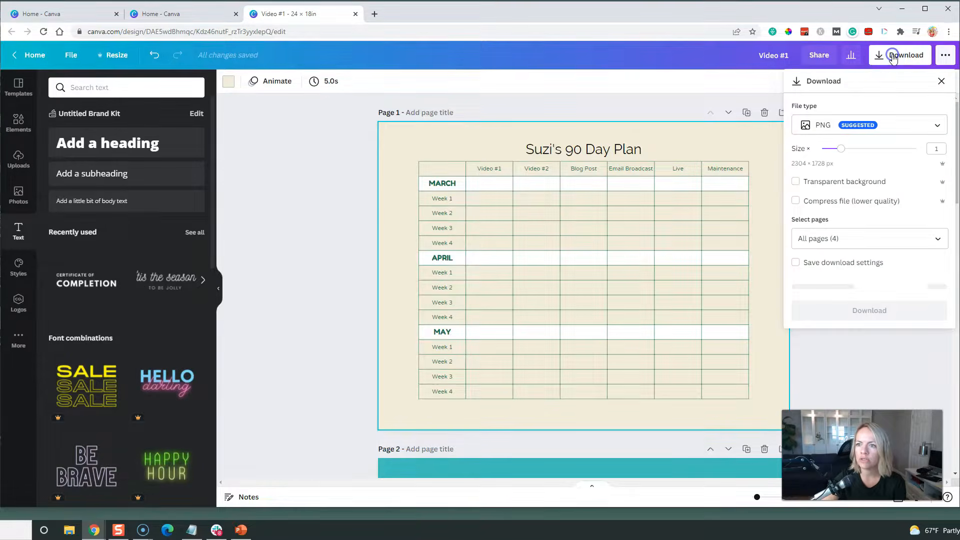
left_click(886, 127)
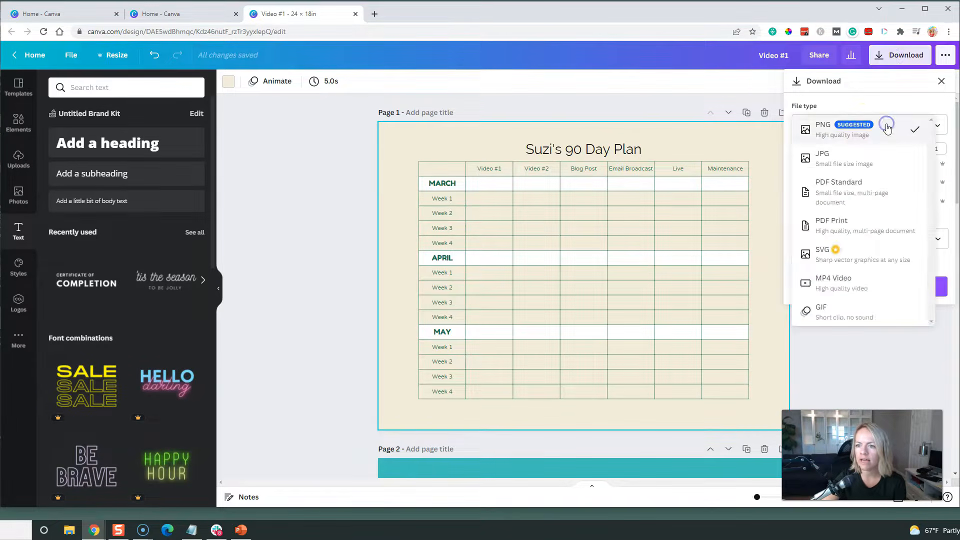
left_click(878, 224)
left_click(881, 182)
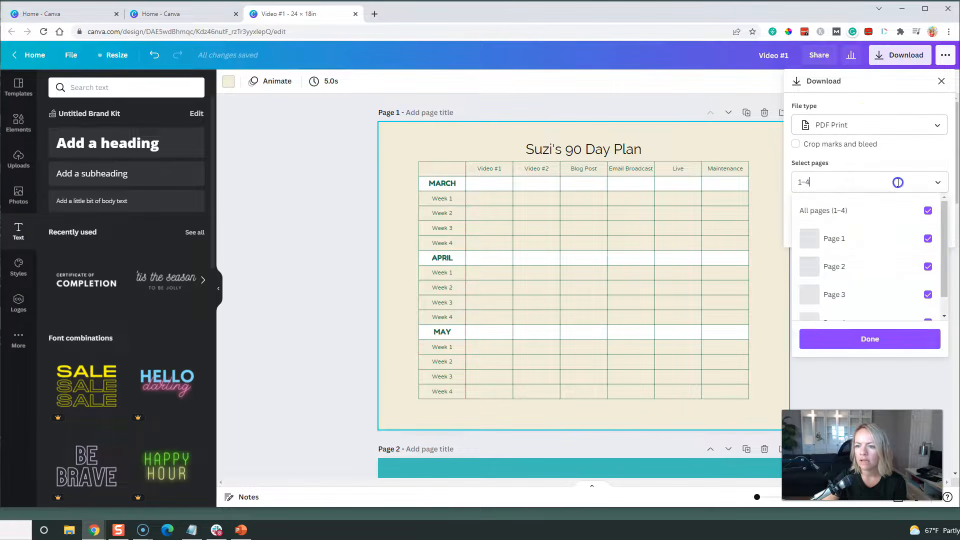
left_click(928, 210)
left_click(929, 239)
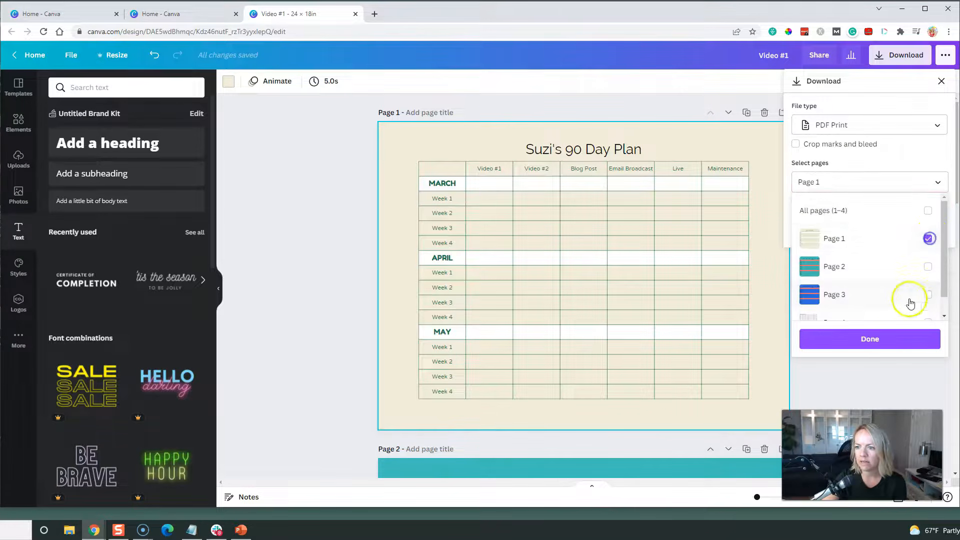
left_click(898, 335)
left_click(868, 229)
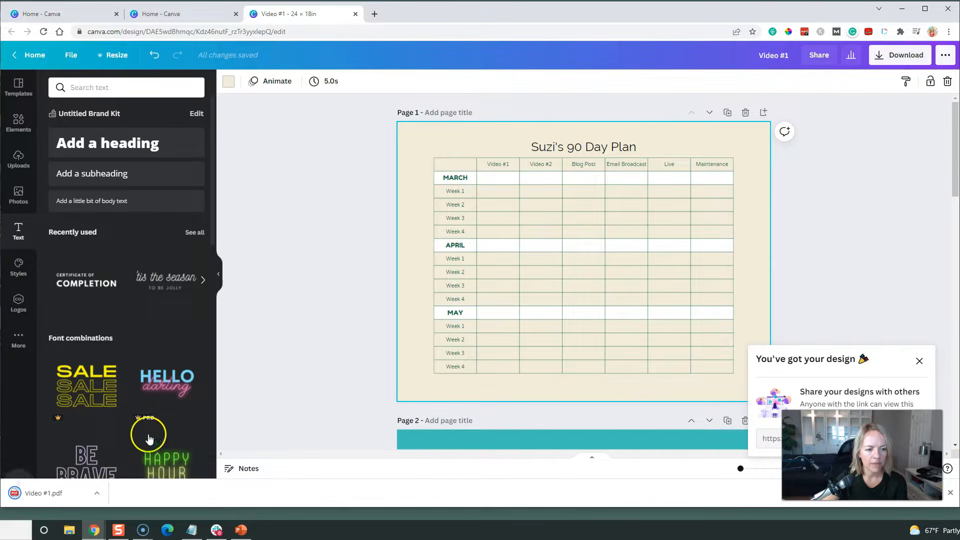
- Open the downloaded Video #1.pdf and check the whole plan page at 50% zoom
left_click(106, 495)
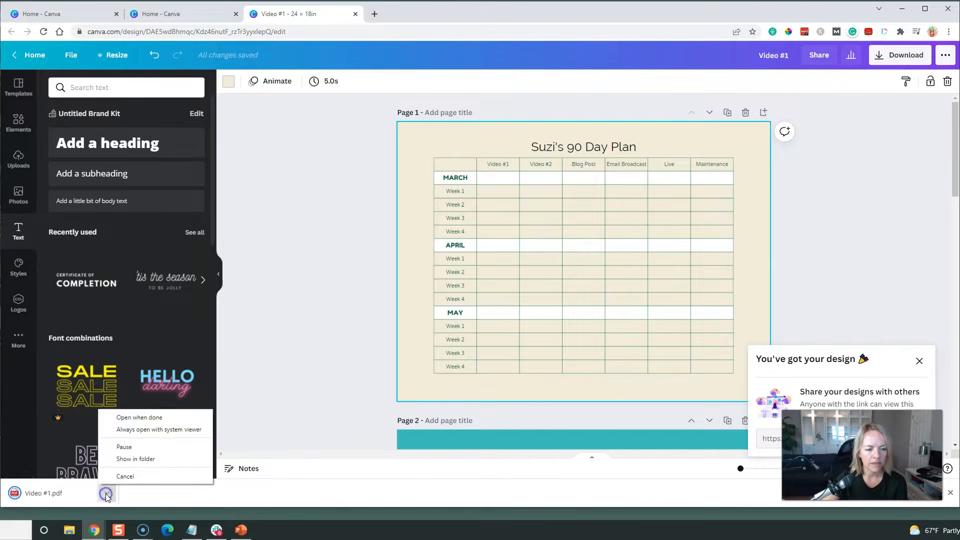
left_click(67, 492)
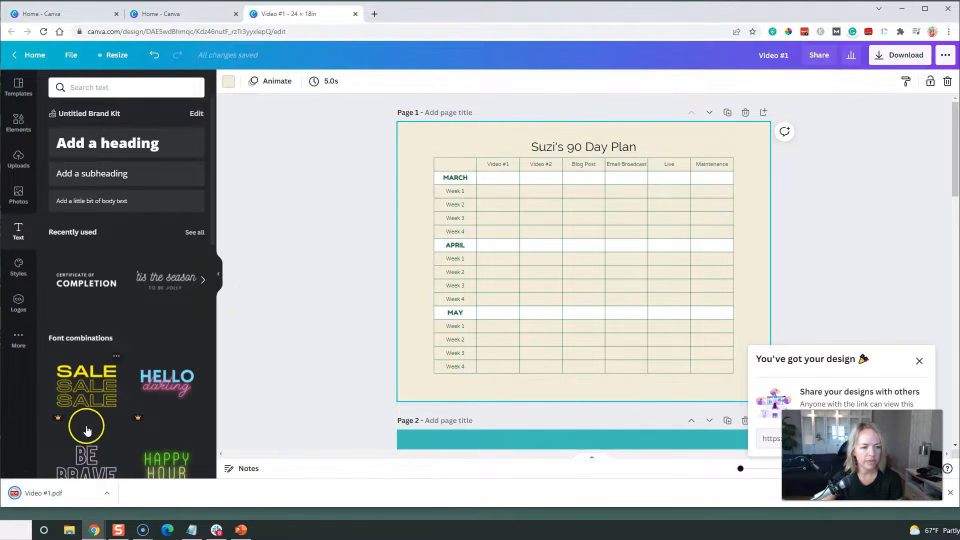
left_click(36, 490)
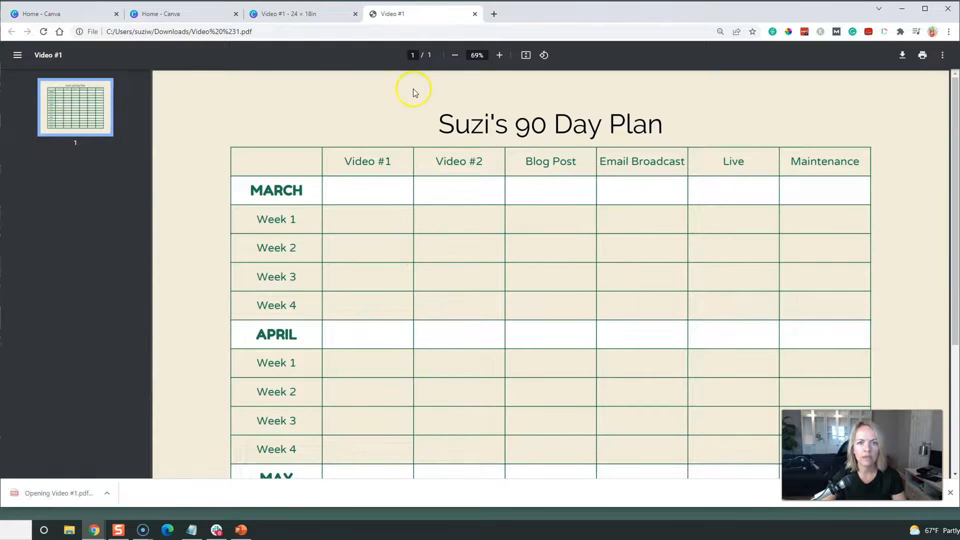
left_click(454, 55)
left_click(455, 55)
left_click(455, 55)
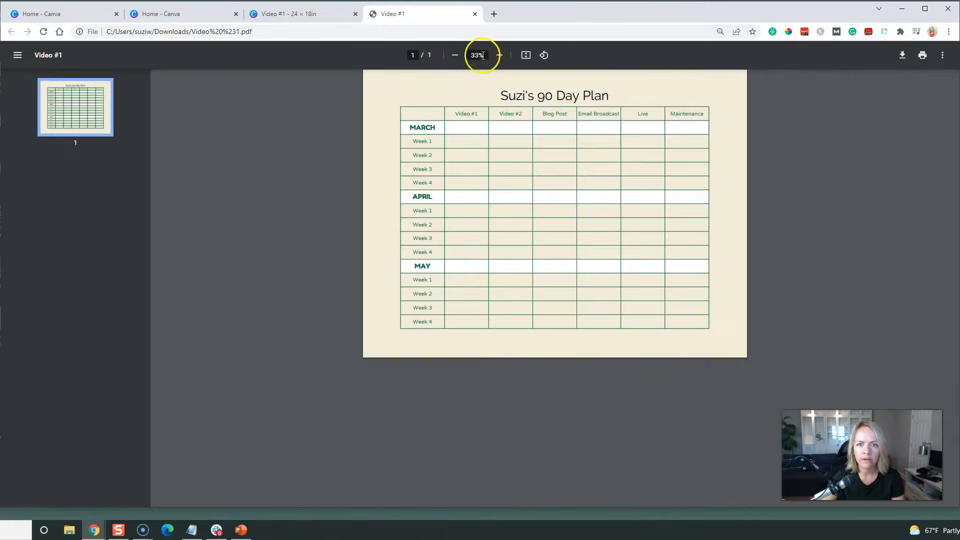
left_click(498, 55)
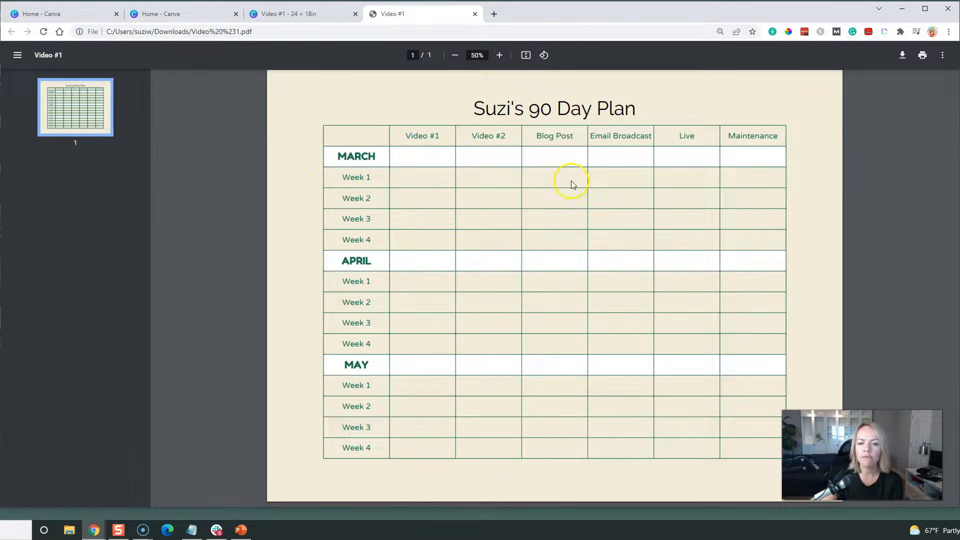
- Compare the Canva plan on page 1 with the 90-day plan on slide 2 in PowerPoint, and return to the Canva design
left_click(290, 16)
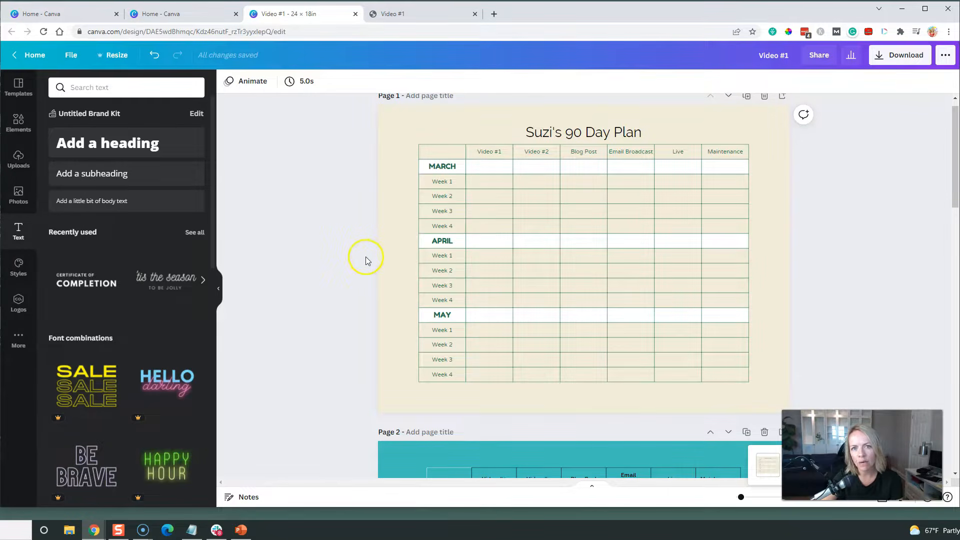
mouse_move(245, 537)
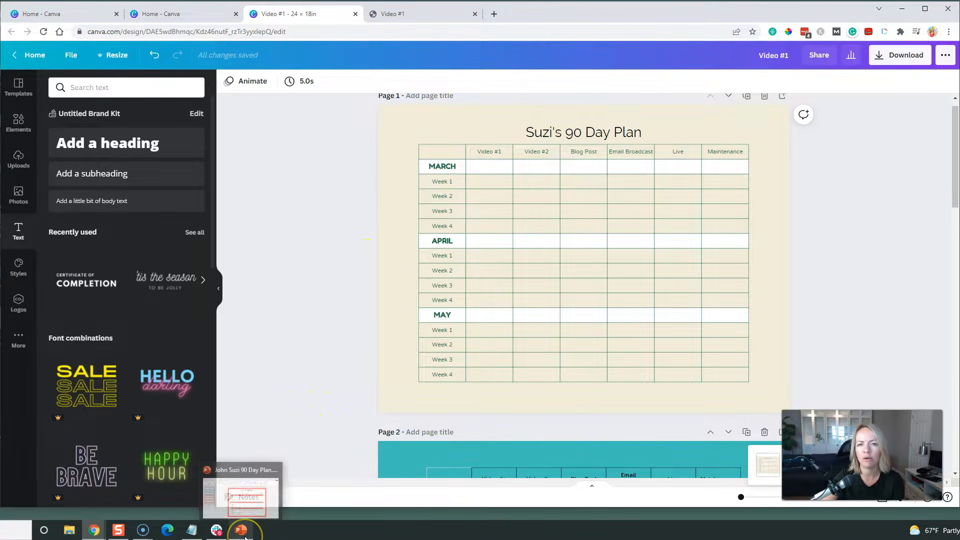
left_click(235, 494)
left_click(272, 288)
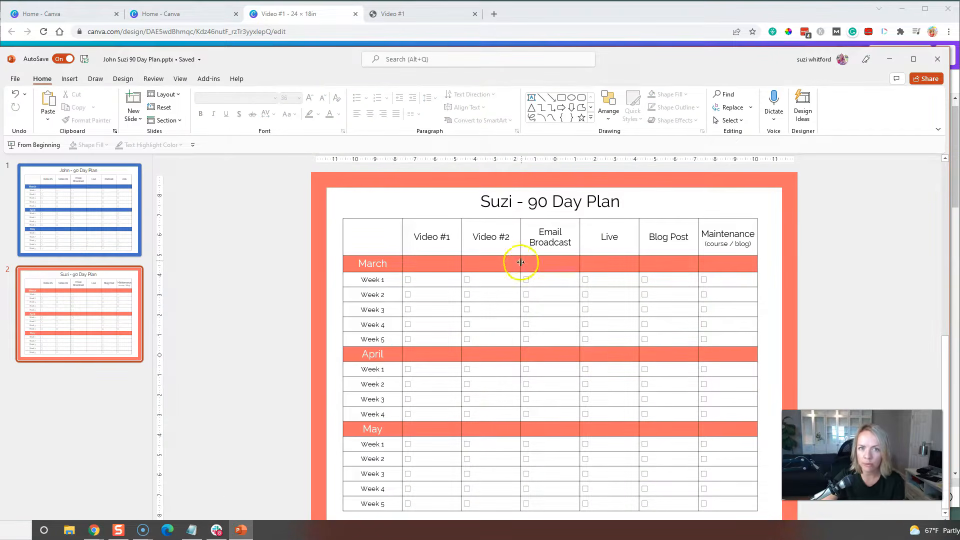
left_click(317, 15)
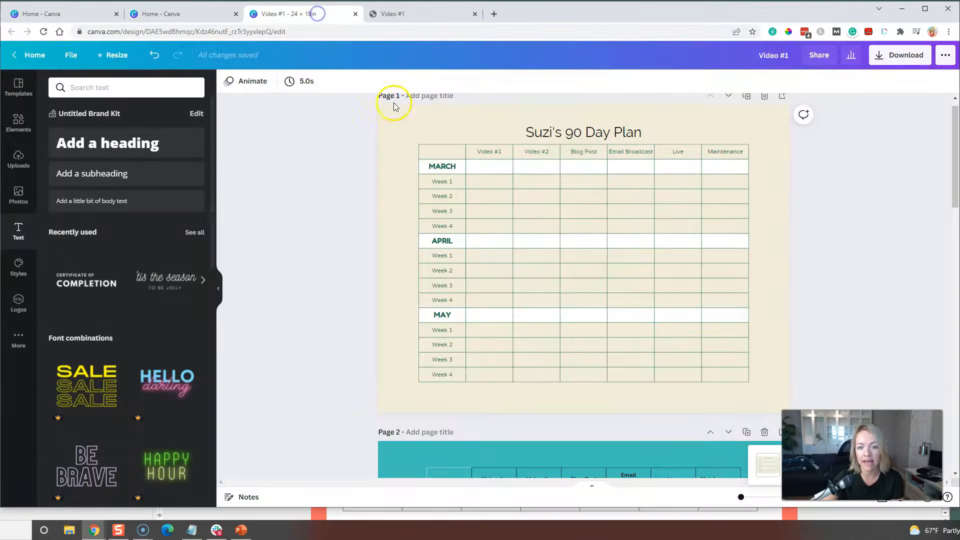